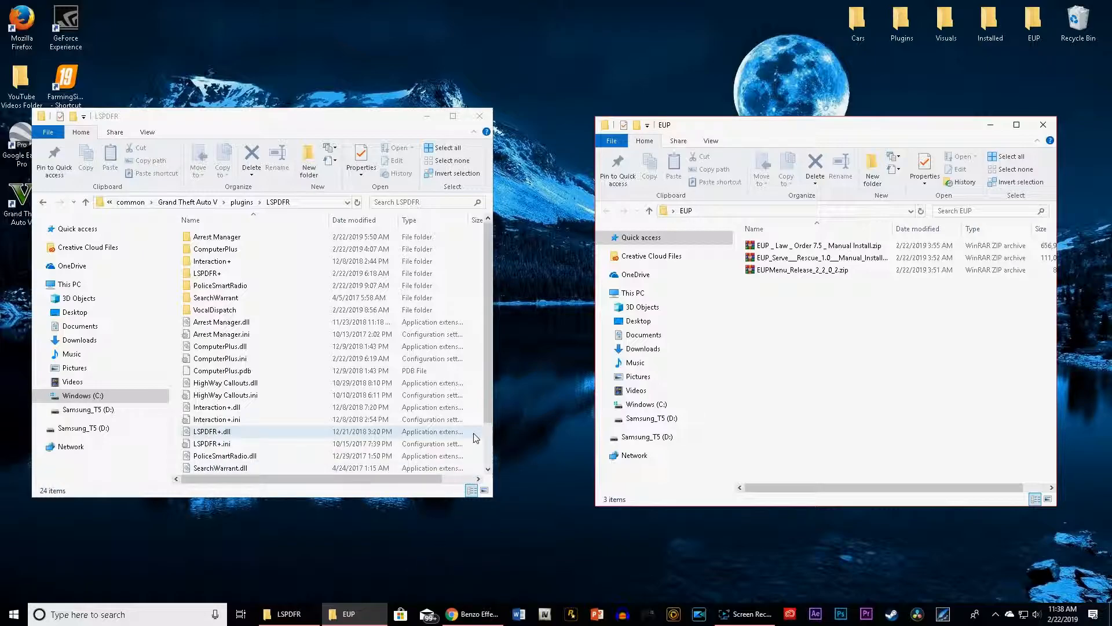
Launch OpenIV for the Windows version of Grand Theft Auto V and arrange its window between the LSPDFR and EUP folder windows
click(544, 614)
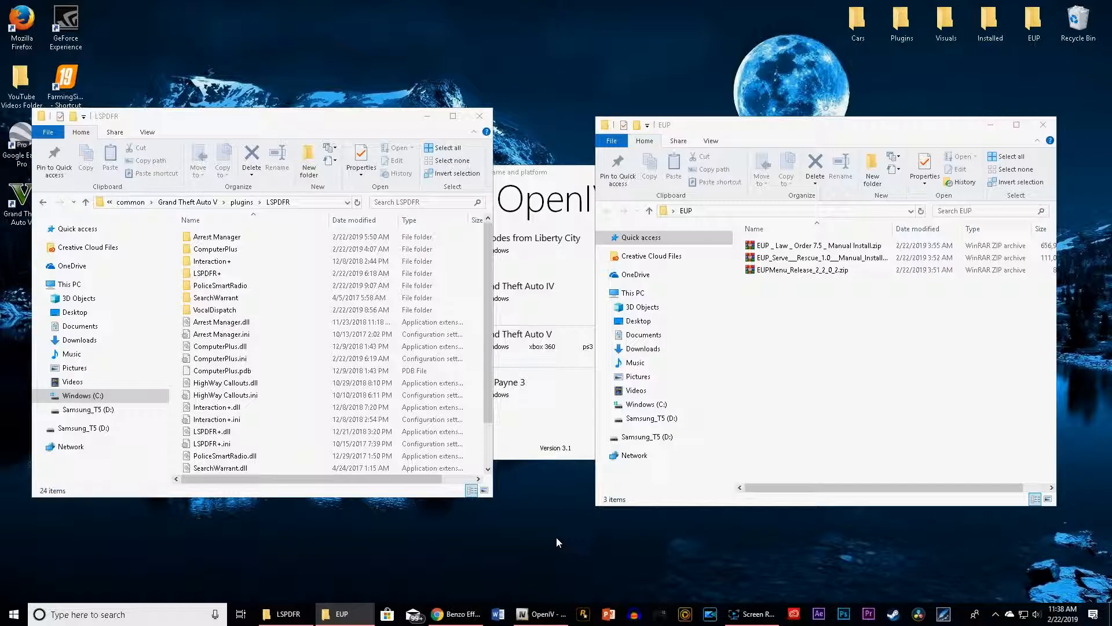
click(505, 348)
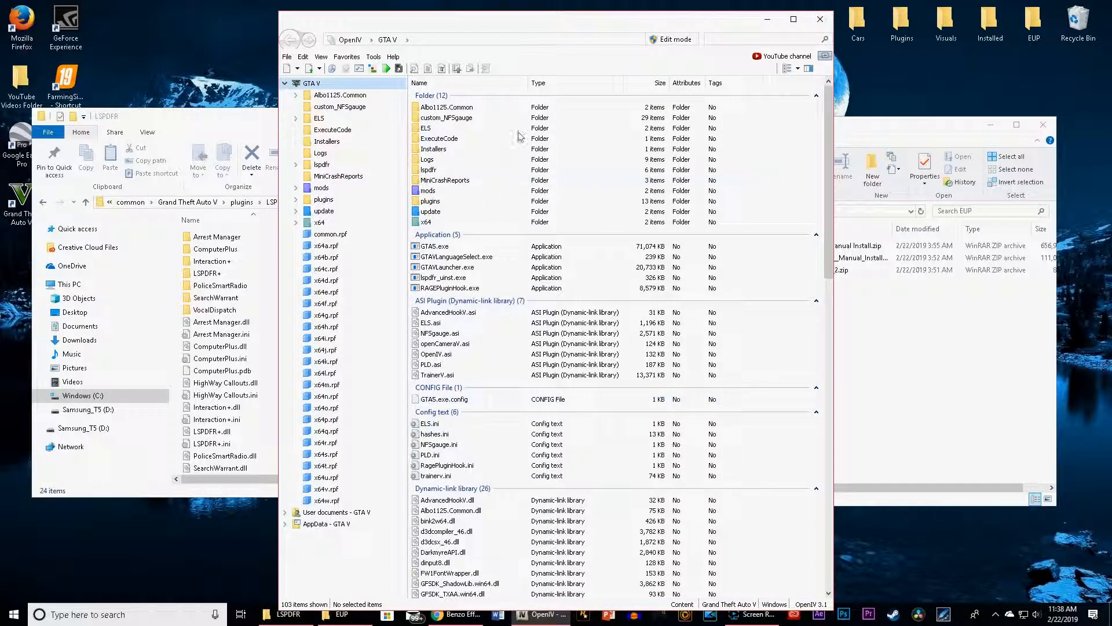
drag(552, 20, 362, 8)
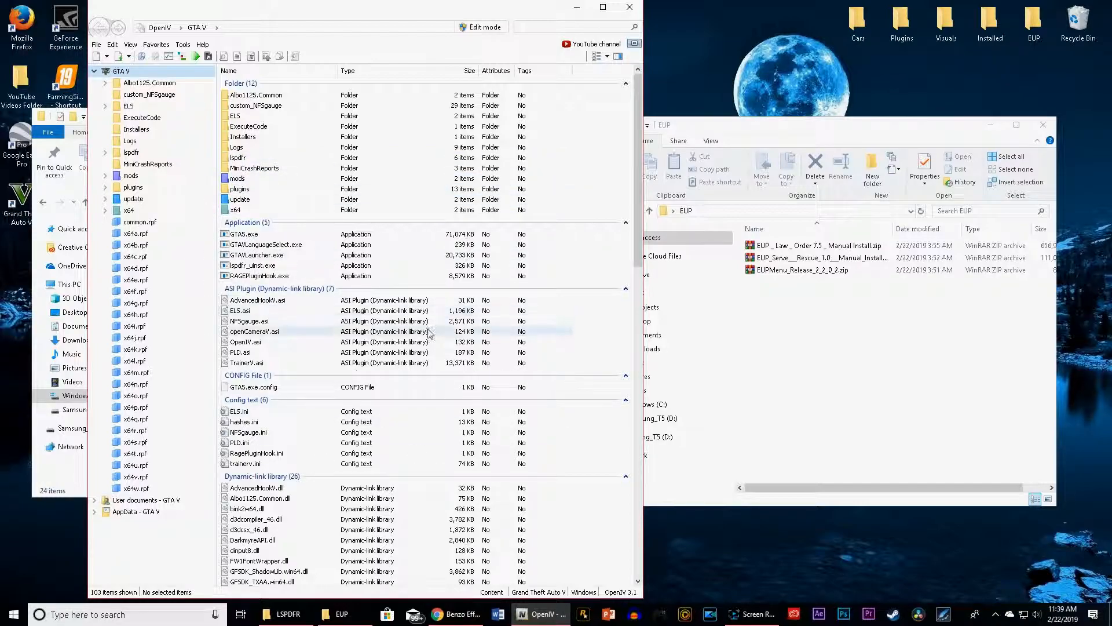
click(760, 334)
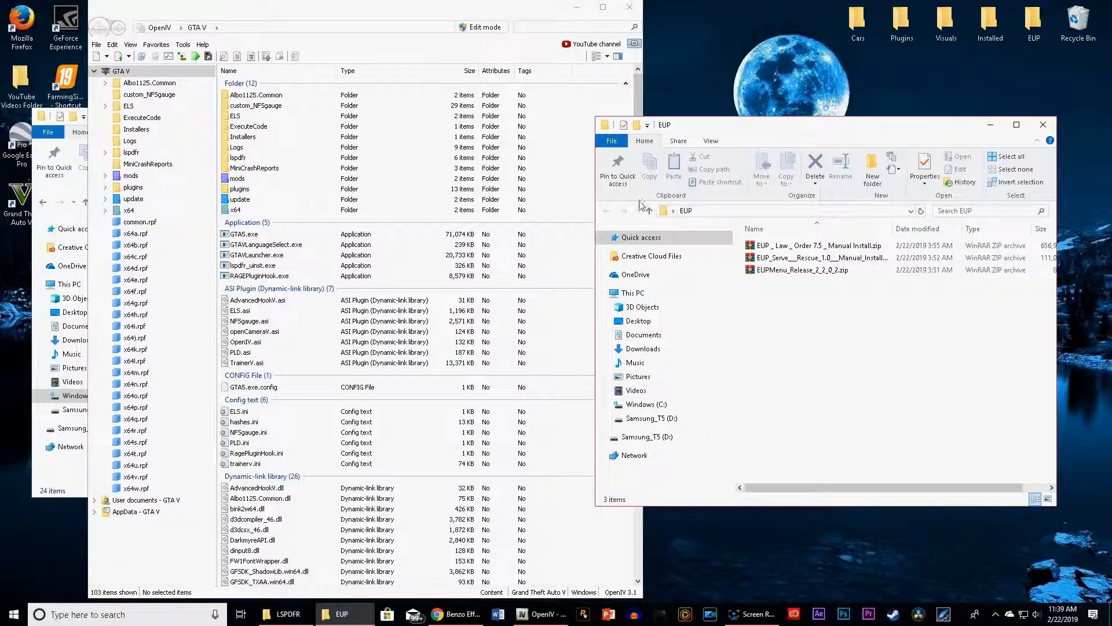
drag(726, 125, 829, 110)
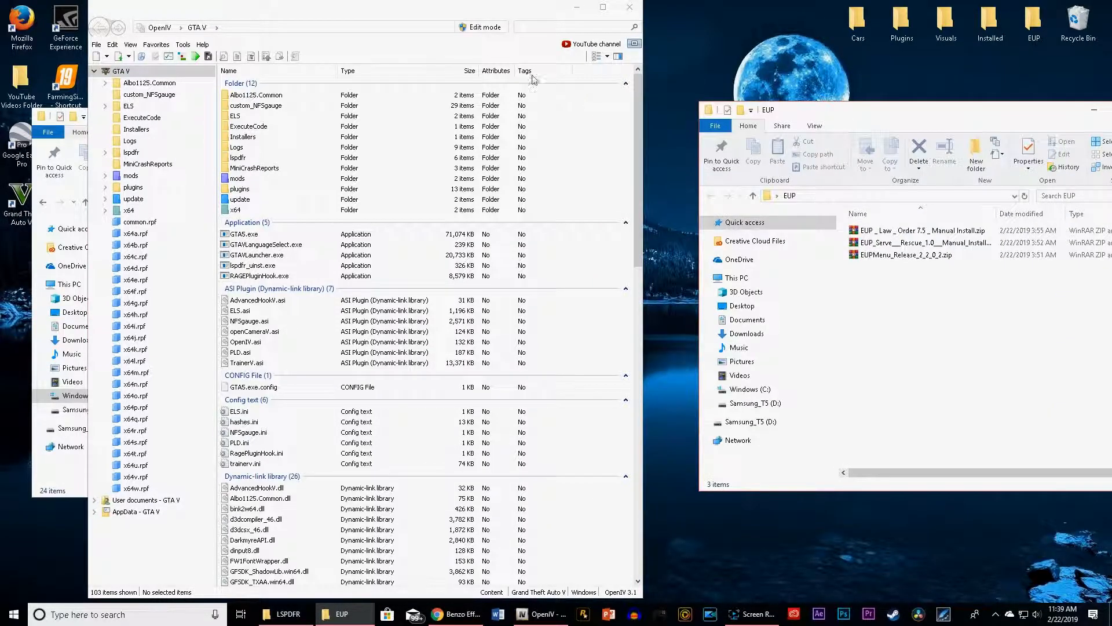
drag(323, 9, 541, 18)
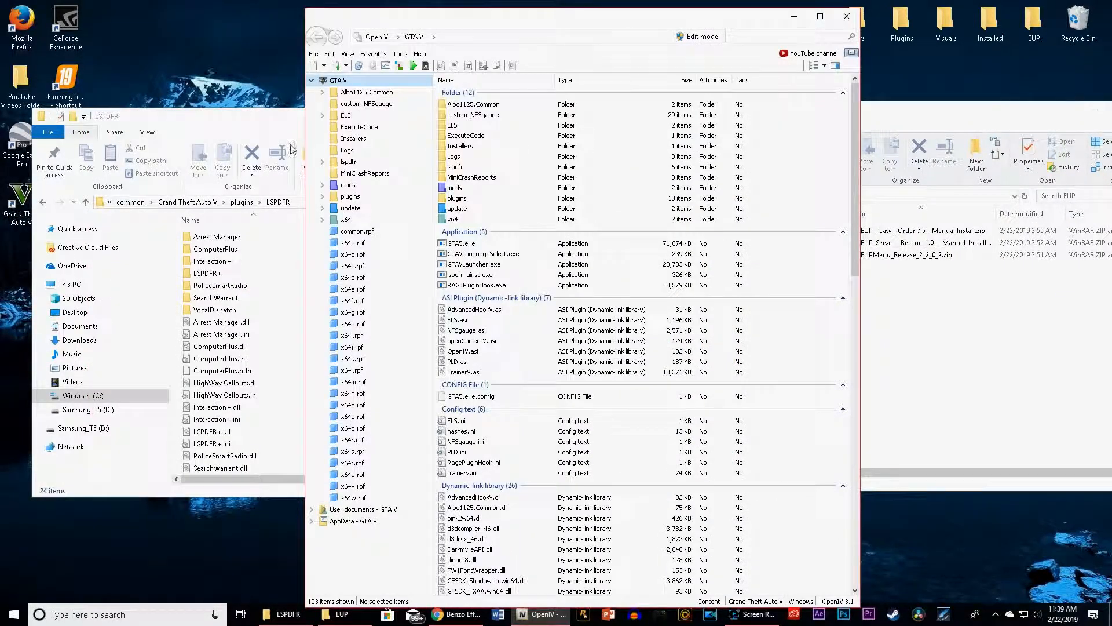
Return the LSPDFR folder window to the main Grand Theft Auto V folder and minimise it
click(219, 130)
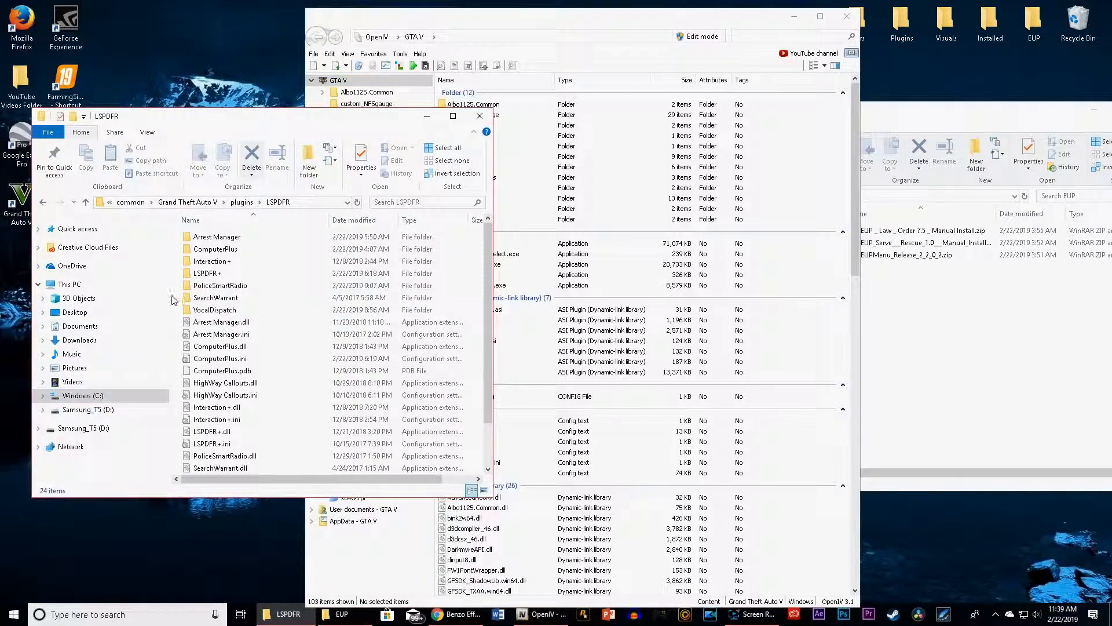
click(44, 202)
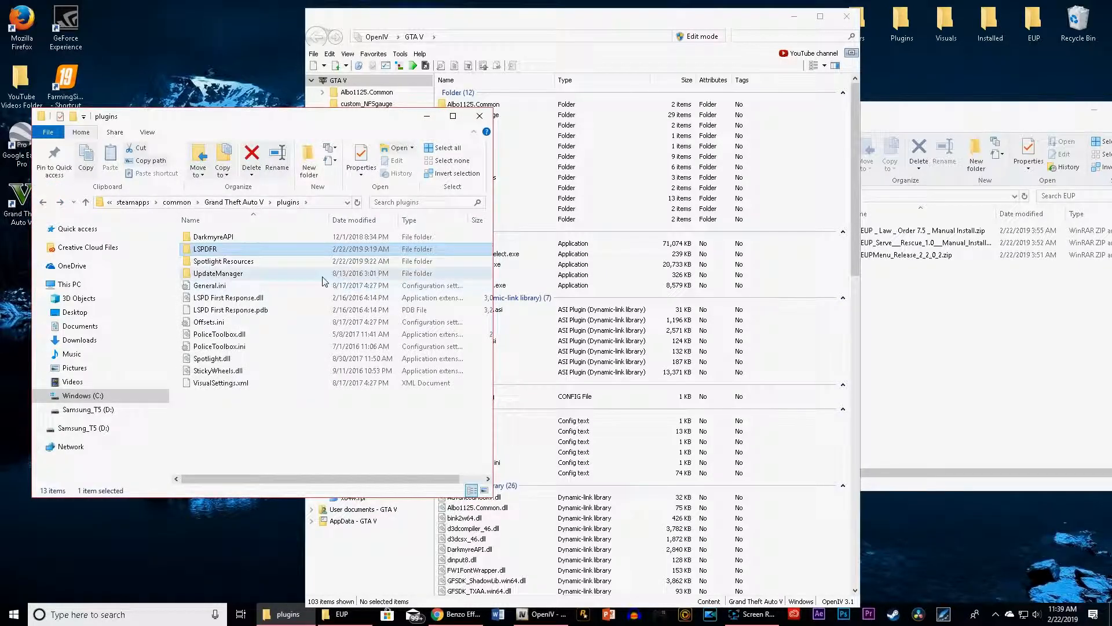
click(43, 202)
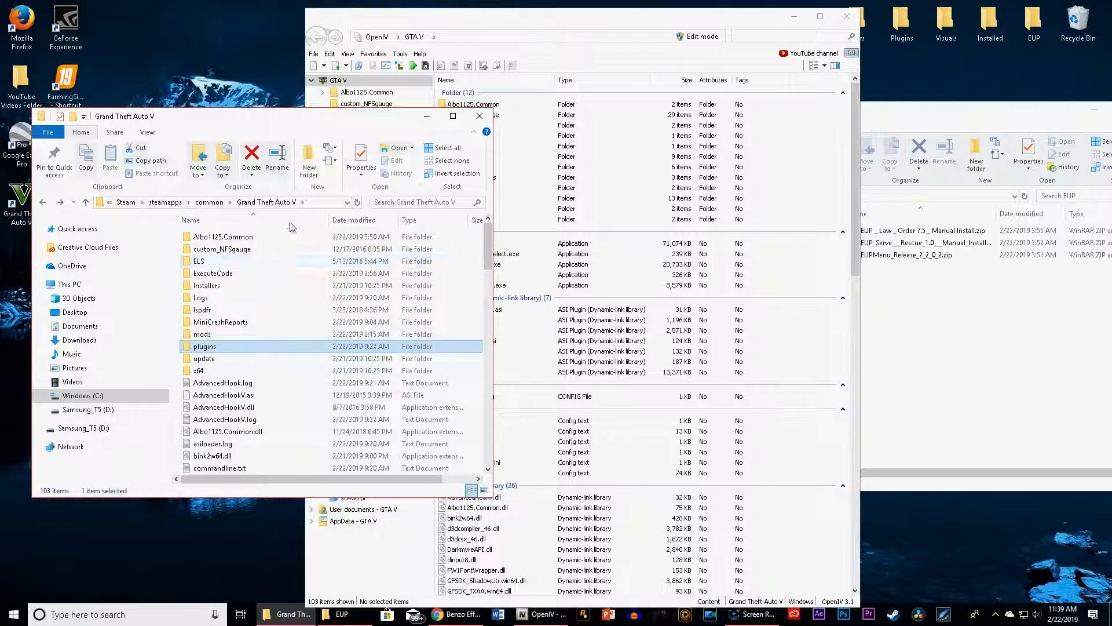
drag(265, 116, 201, 114)
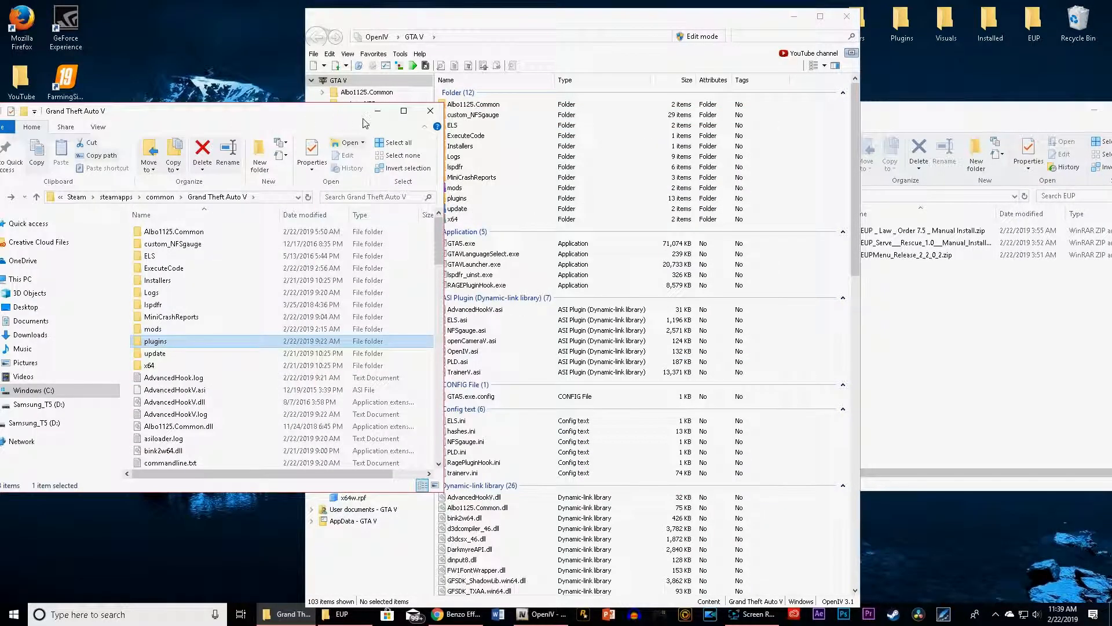
click(377, 111)
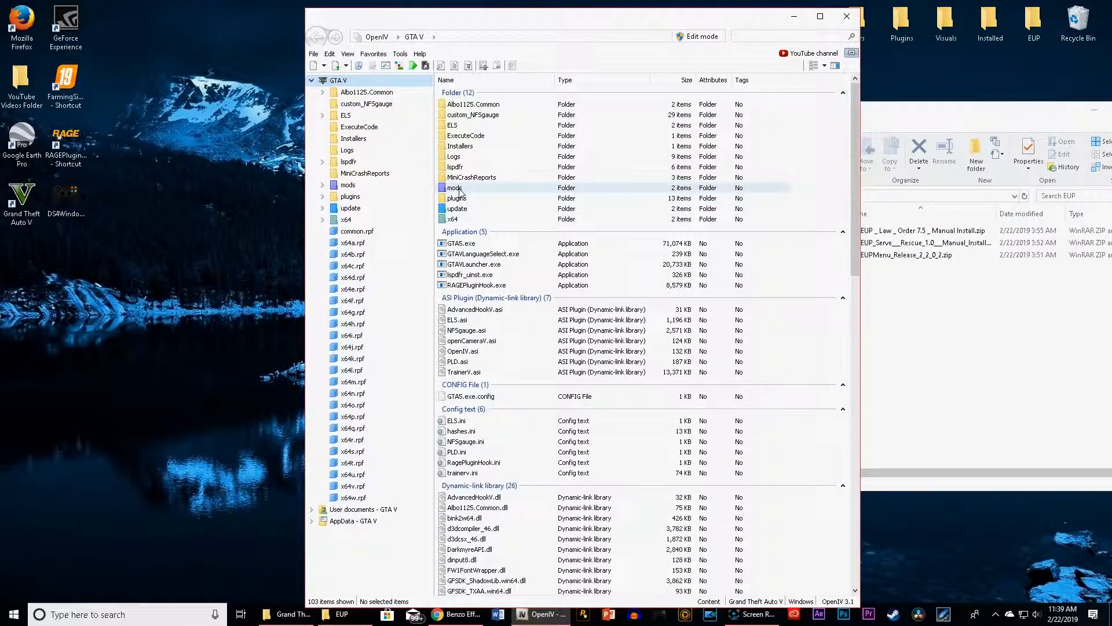
Check the installation status of ASI Loader, OpenIV.ASI and openCamera in OpenIV's ASI Manager
click(401, 53)
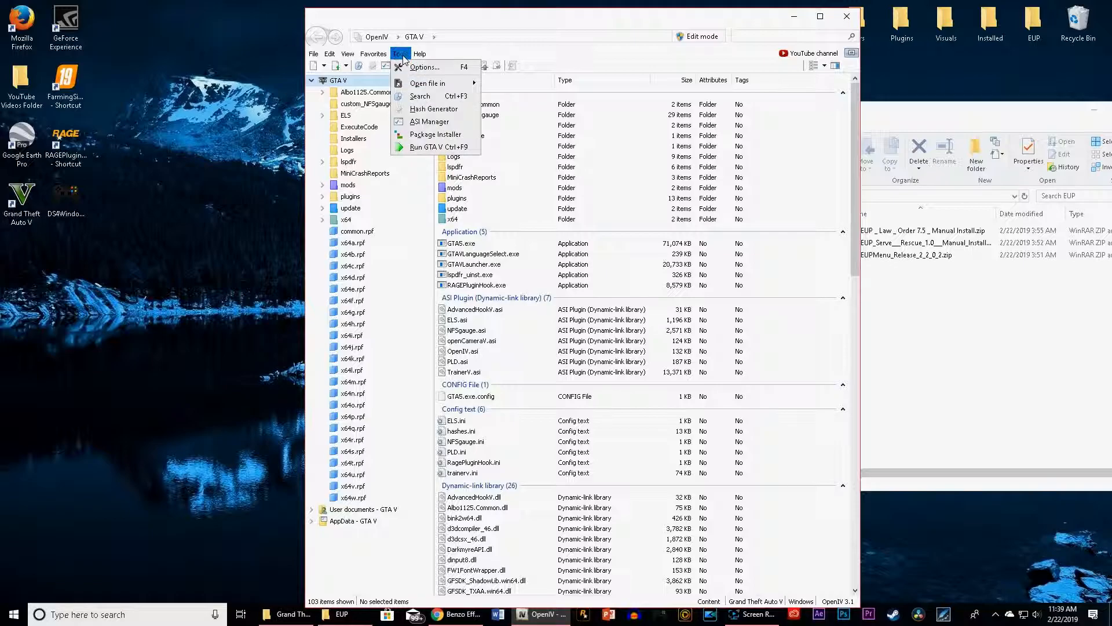
click(436, 126)
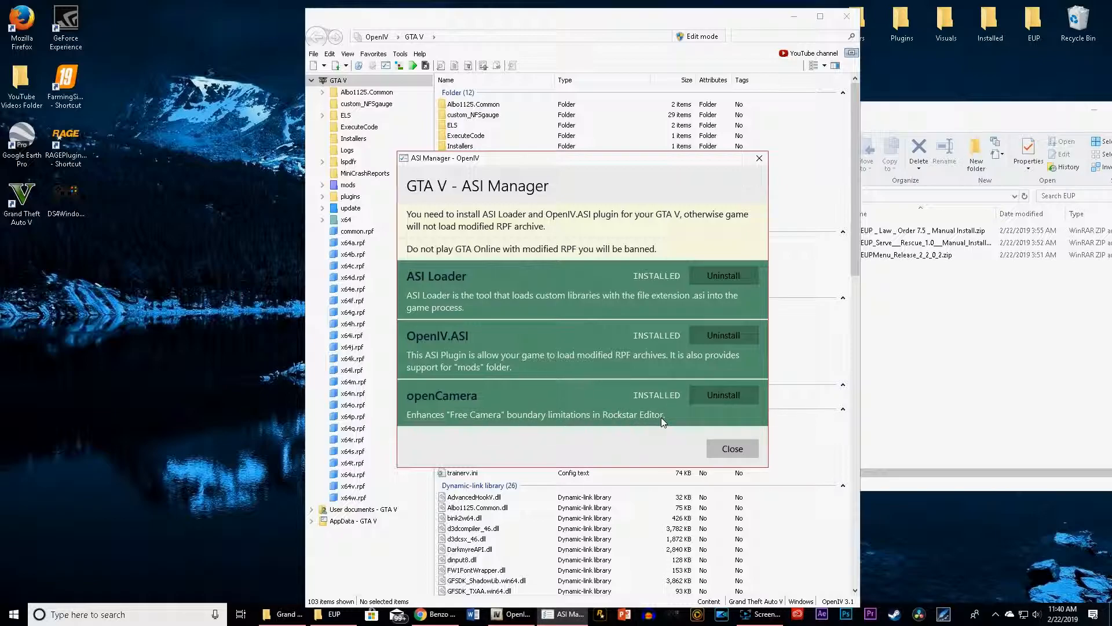
click(745, 449)
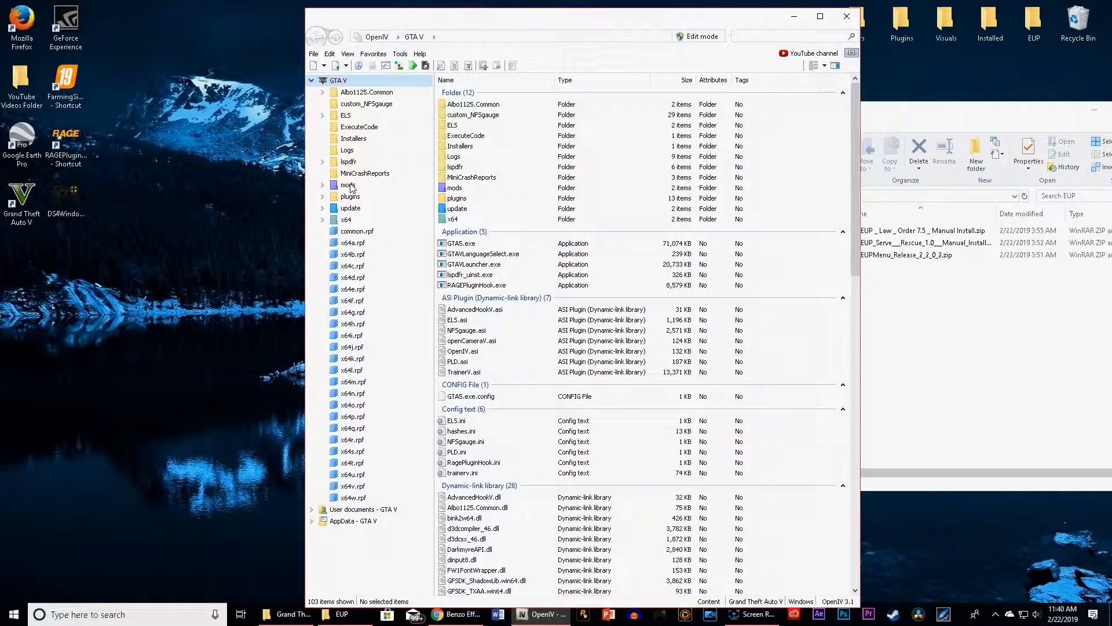
Examine the contents of the mods folder in OpenIV and in the Grand Theft Auto V directory in File Explorer
double_click(456, 188)
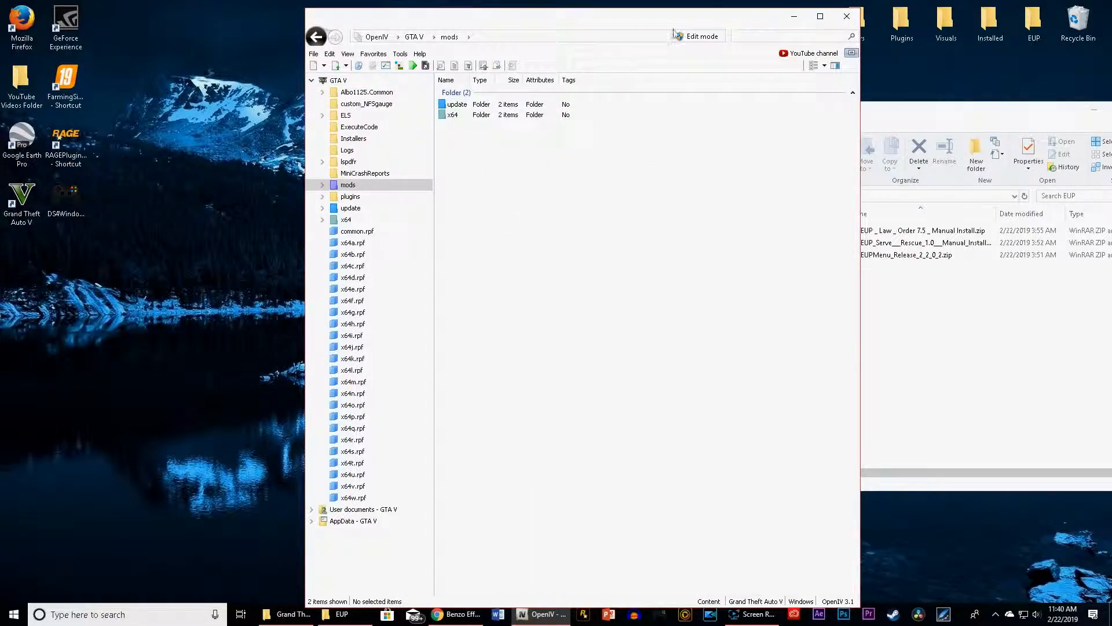
drag(571, 20, 302, 11)
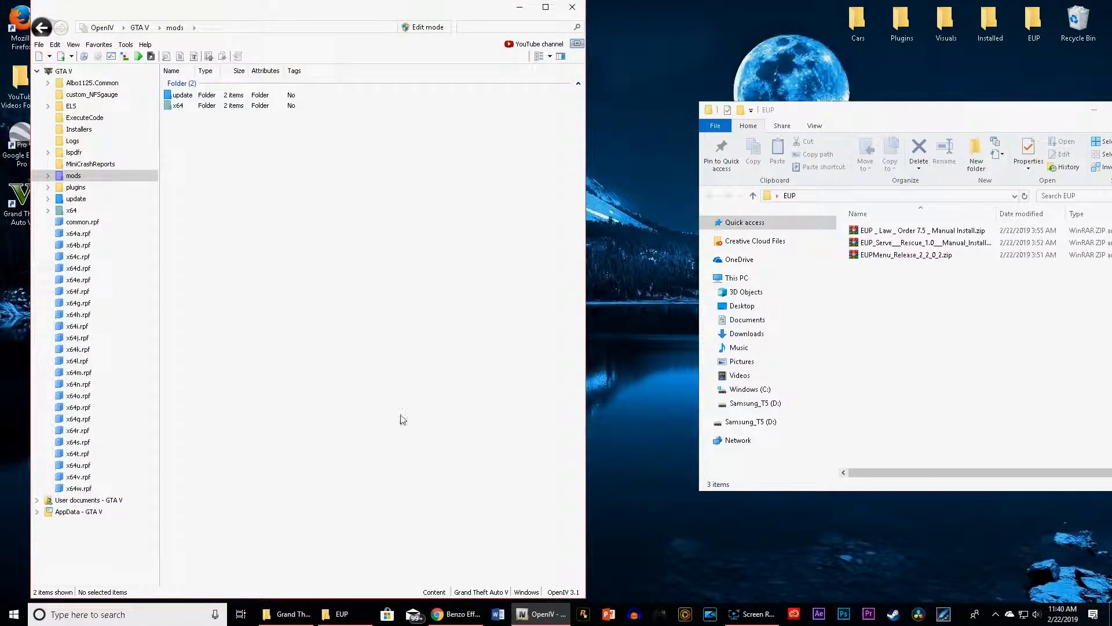
click(270, 619)
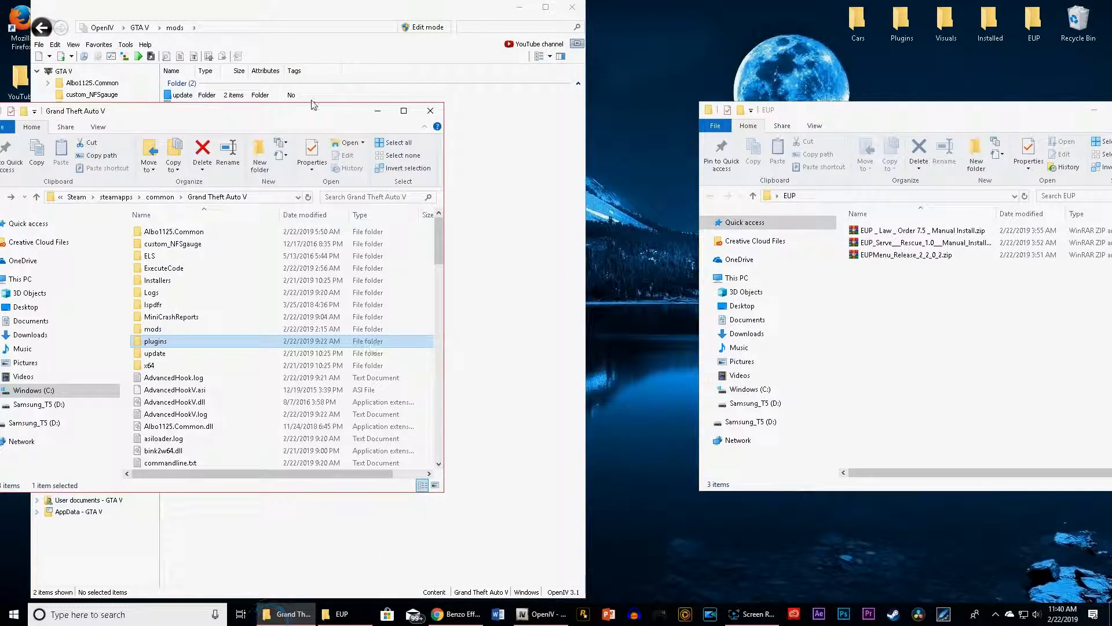
drag(303, 117, 550, 121)
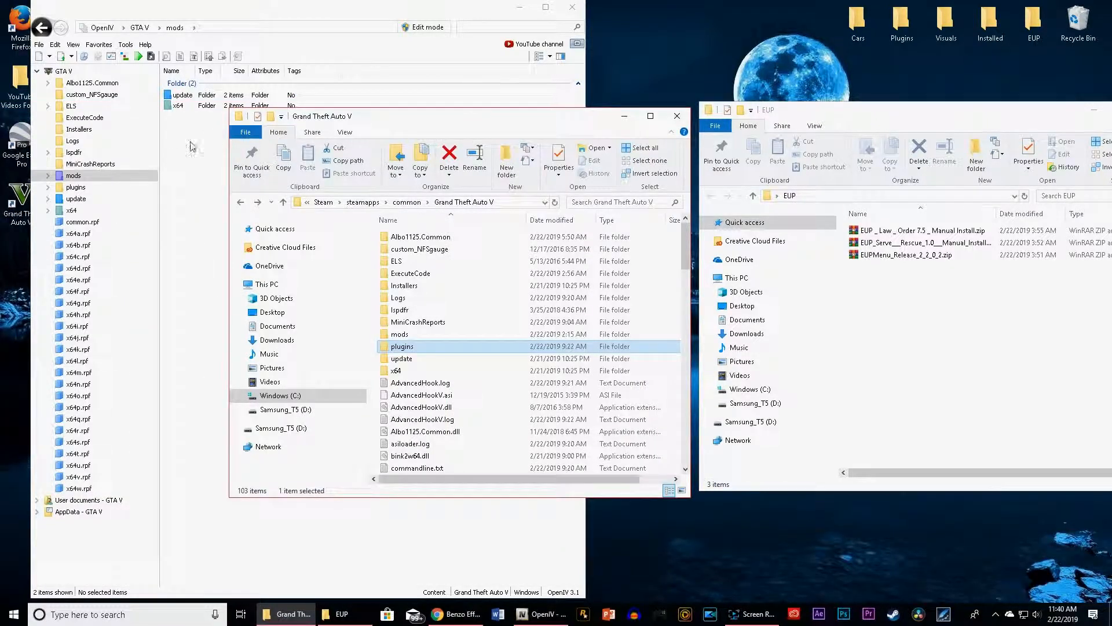
double_click(399, 334)
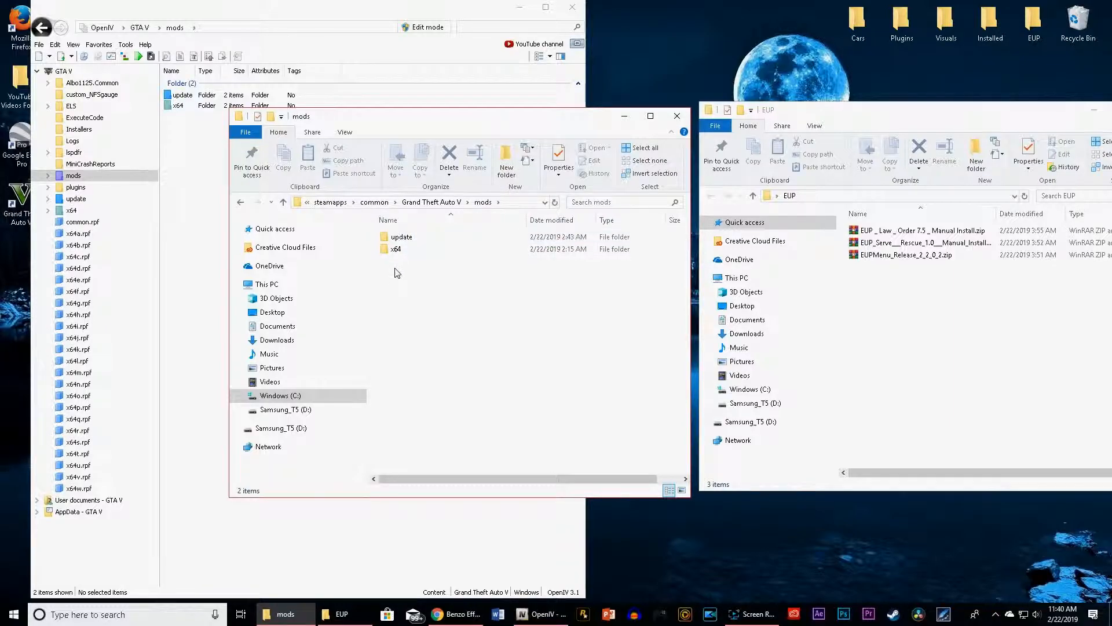
key(alt+Left)
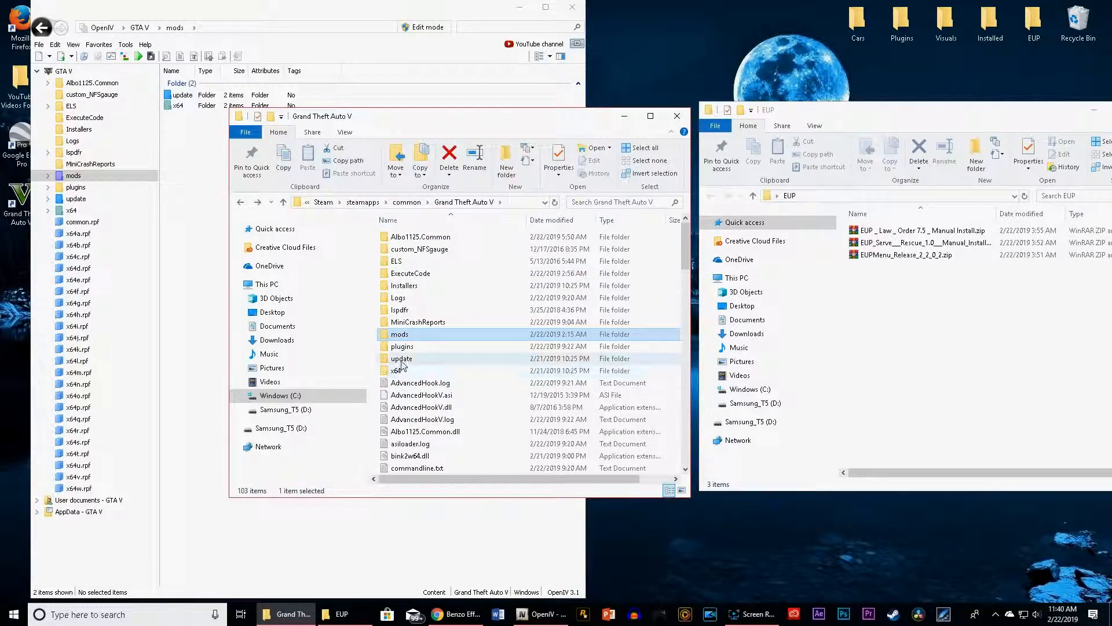
click(404, 362)
right_click(402, 361)
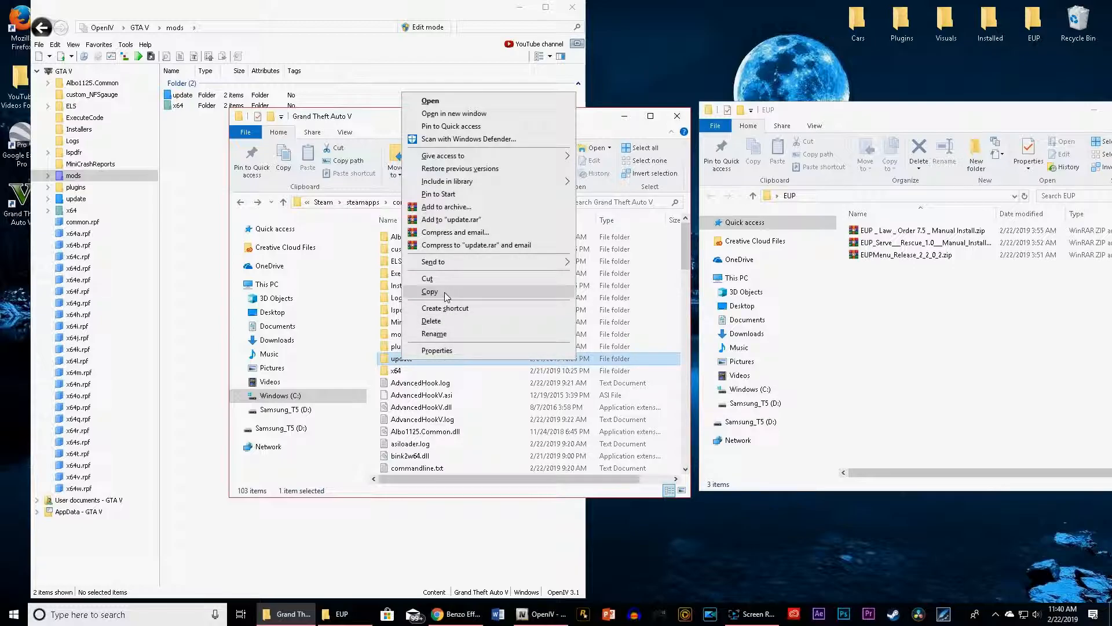
click(397, 334)
double_click(397, 333)
right_click(423, 266)
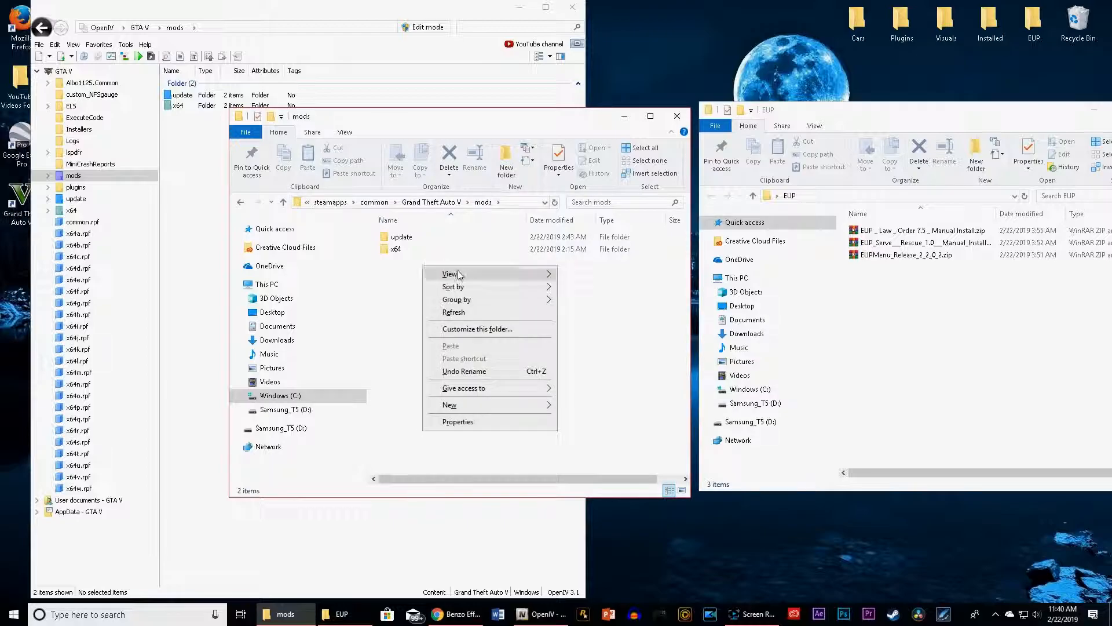
click(369, 282)
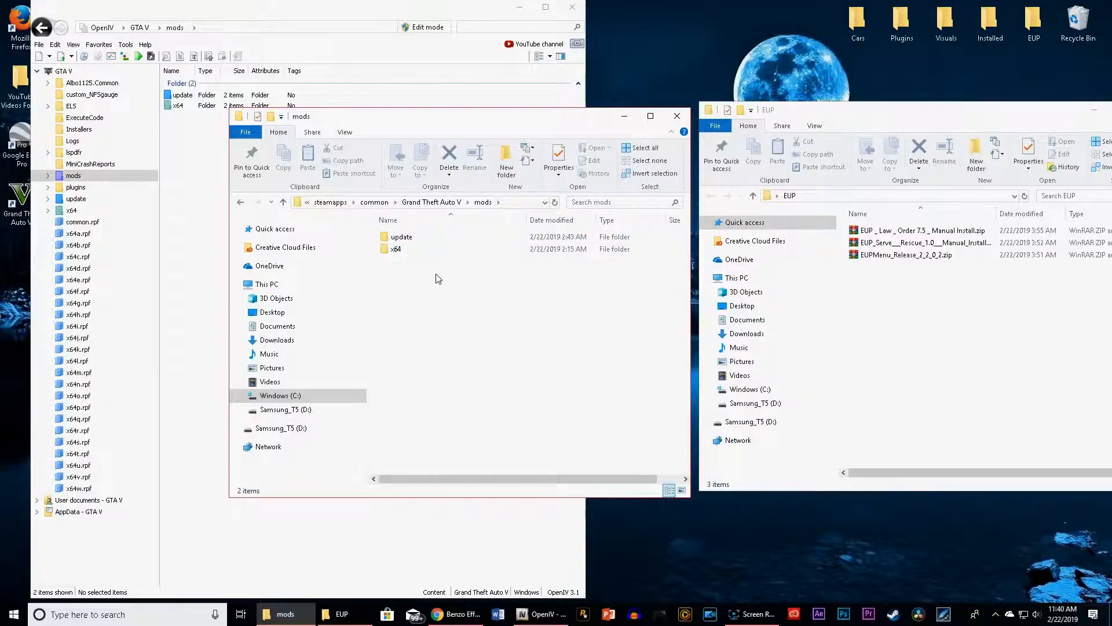
key(BackSpace)
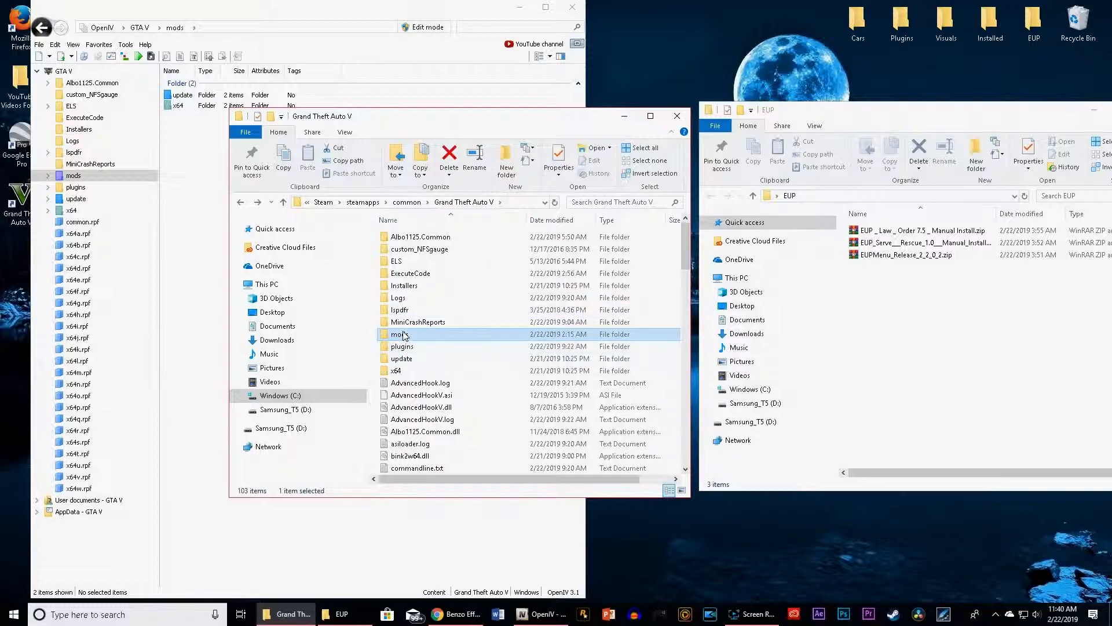
click(399, 372)
right_click(400, 372)
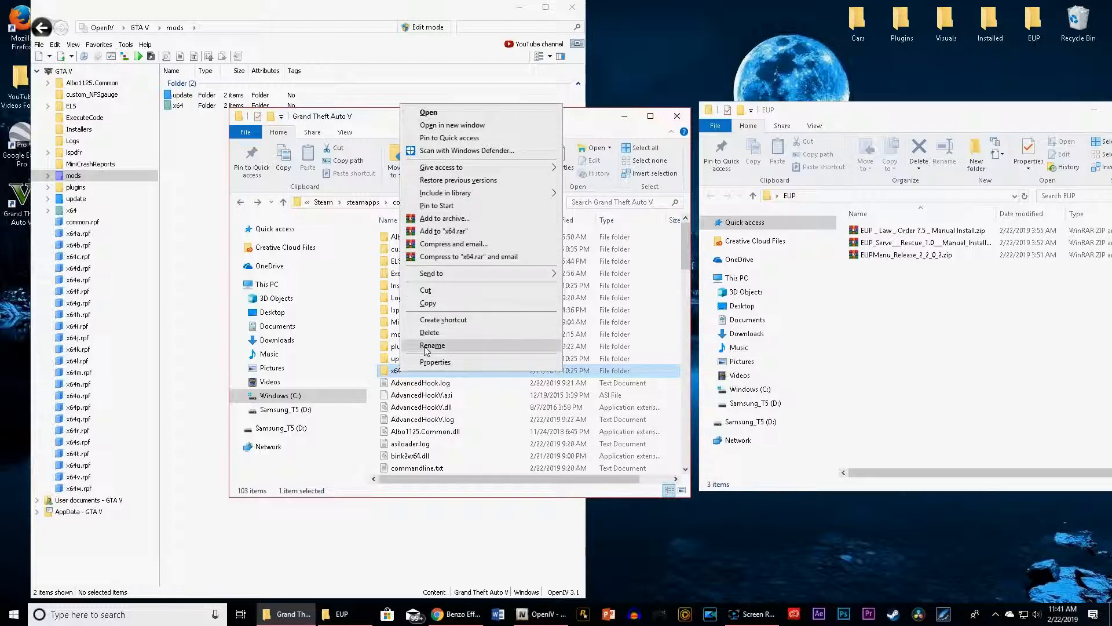
click(407, 377)
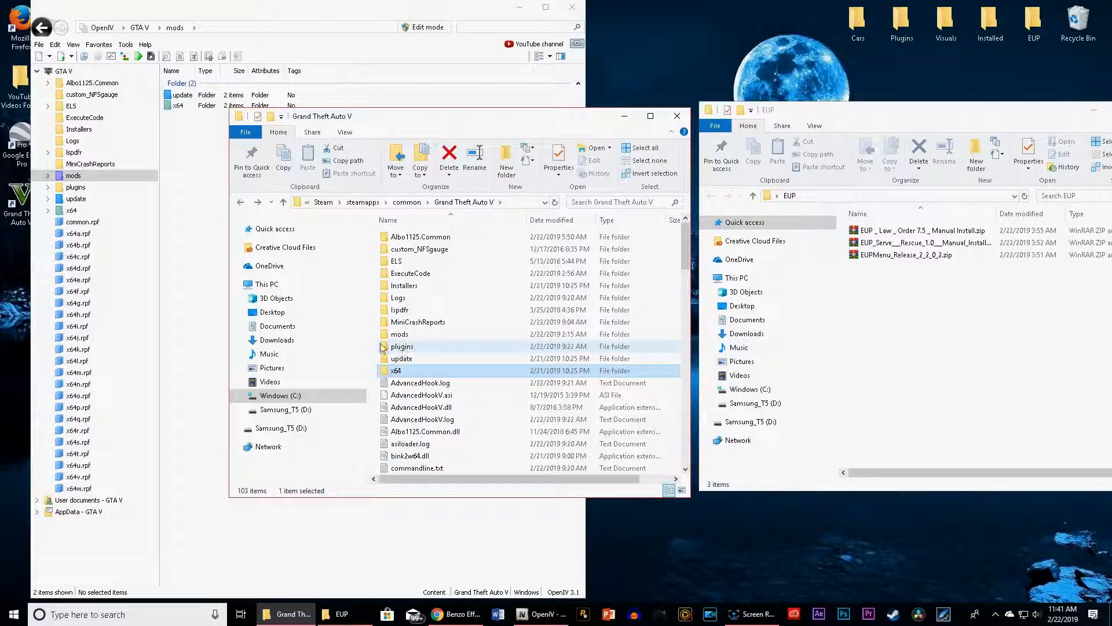
click(626, 117)
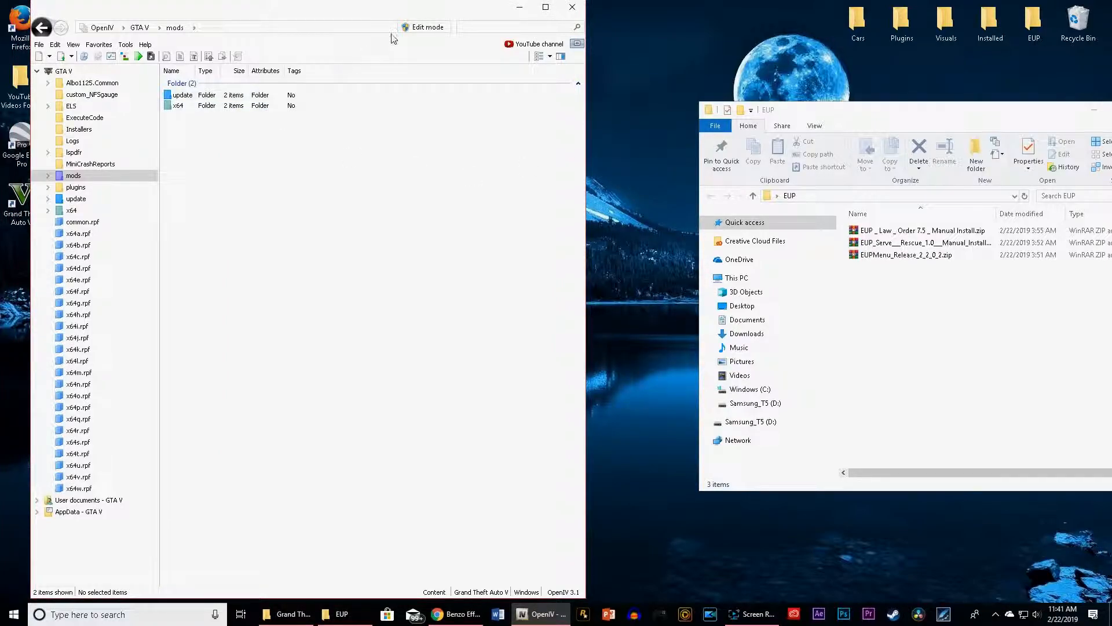
Reposition the OpenIV window and enable Edit mode, accepting that changes are saved automatically
drag(215, 7, 318, 16)
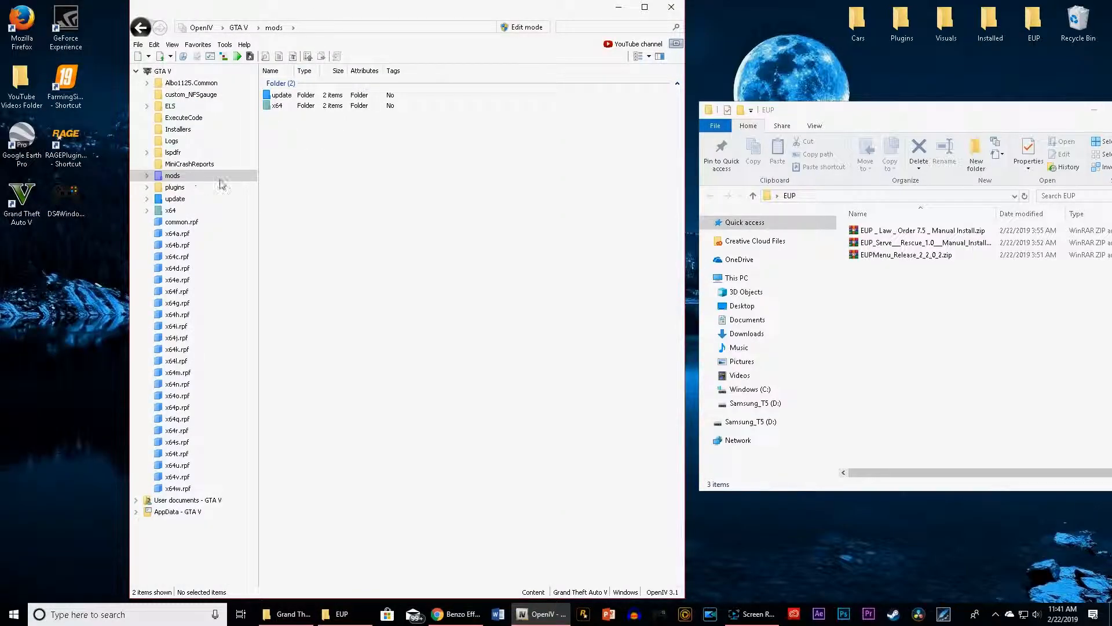
click(521, 27)
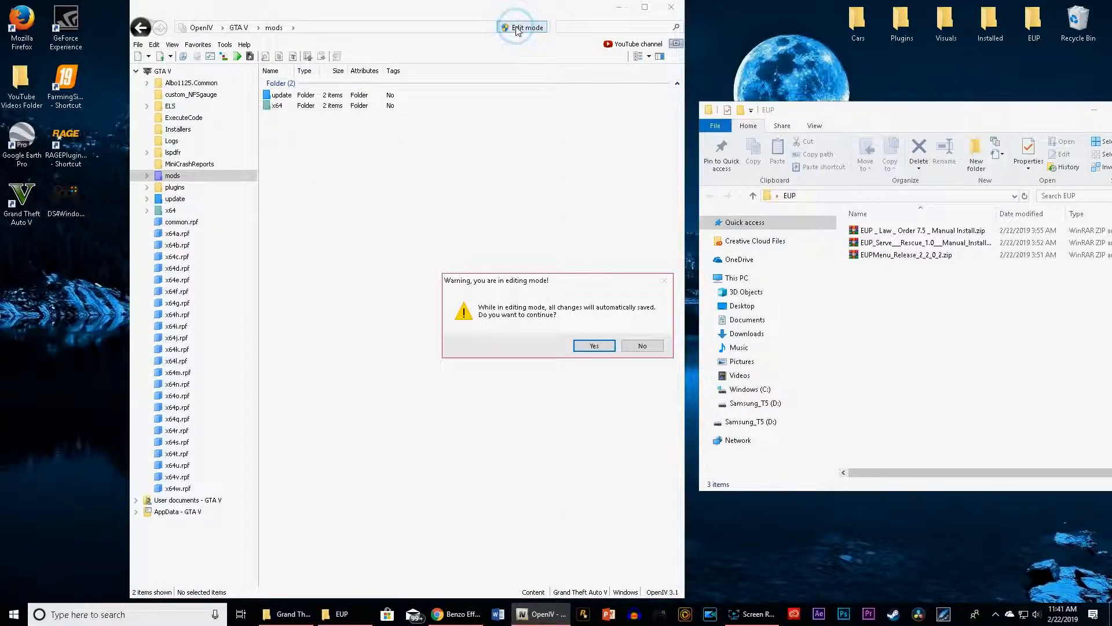
click(596, 345)
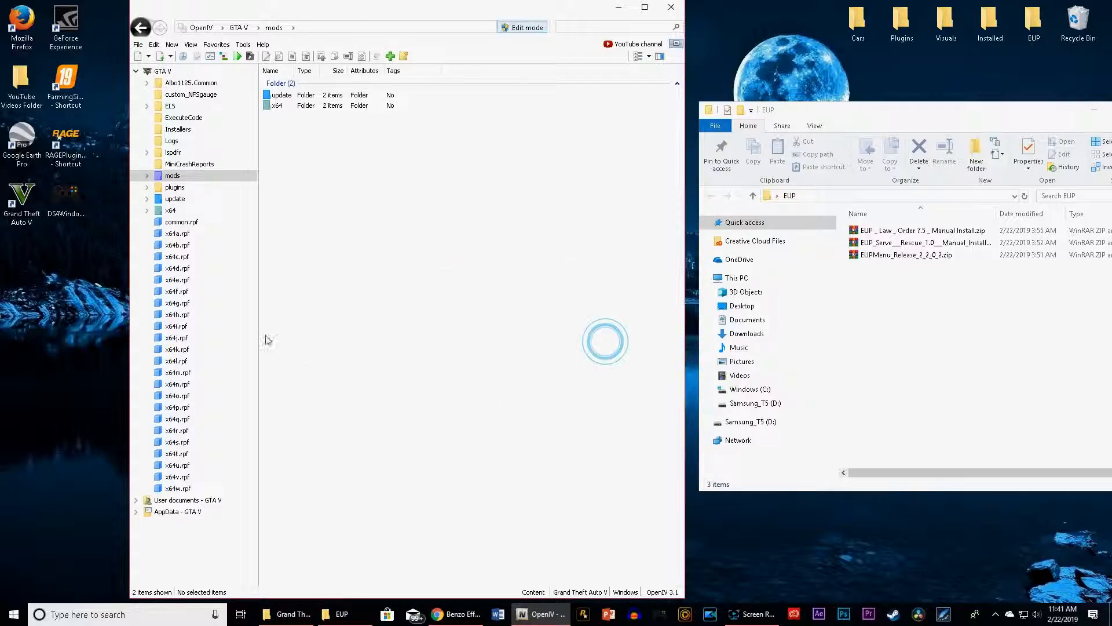
Open update.rpf from the game's update folder and switch to its copy inside the mods folder
click(176, 199)
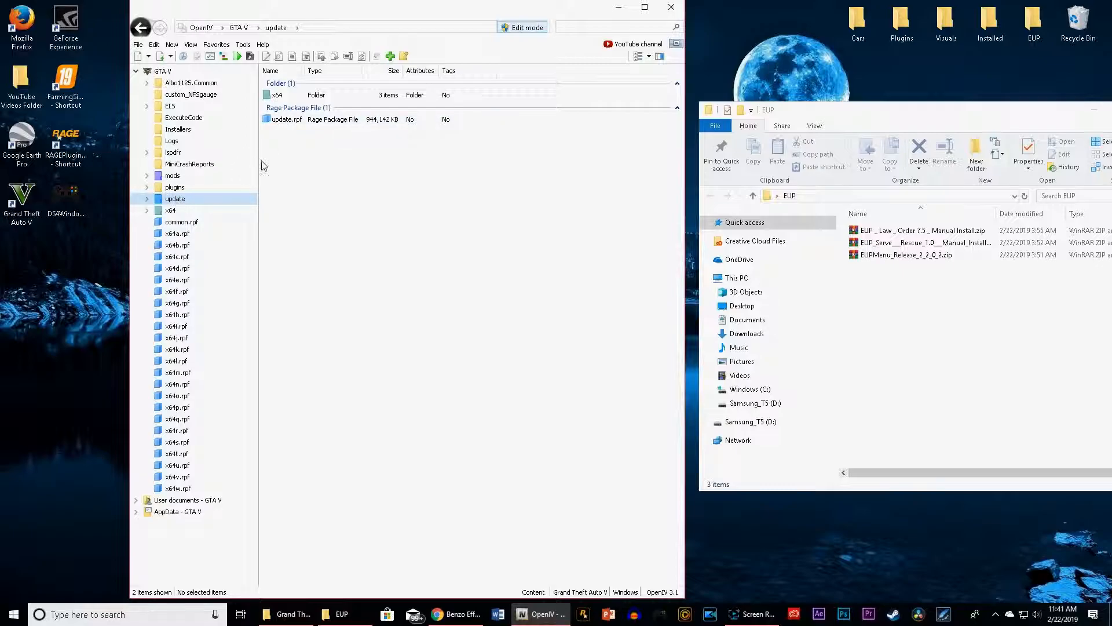
double_click(278, 120)
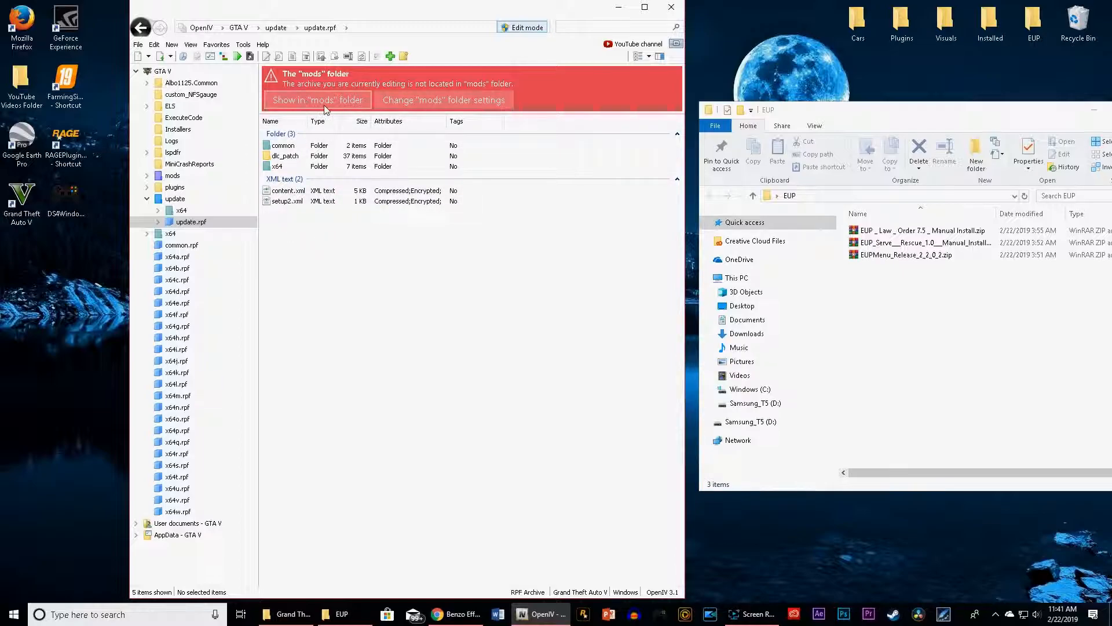
click(308, 100)
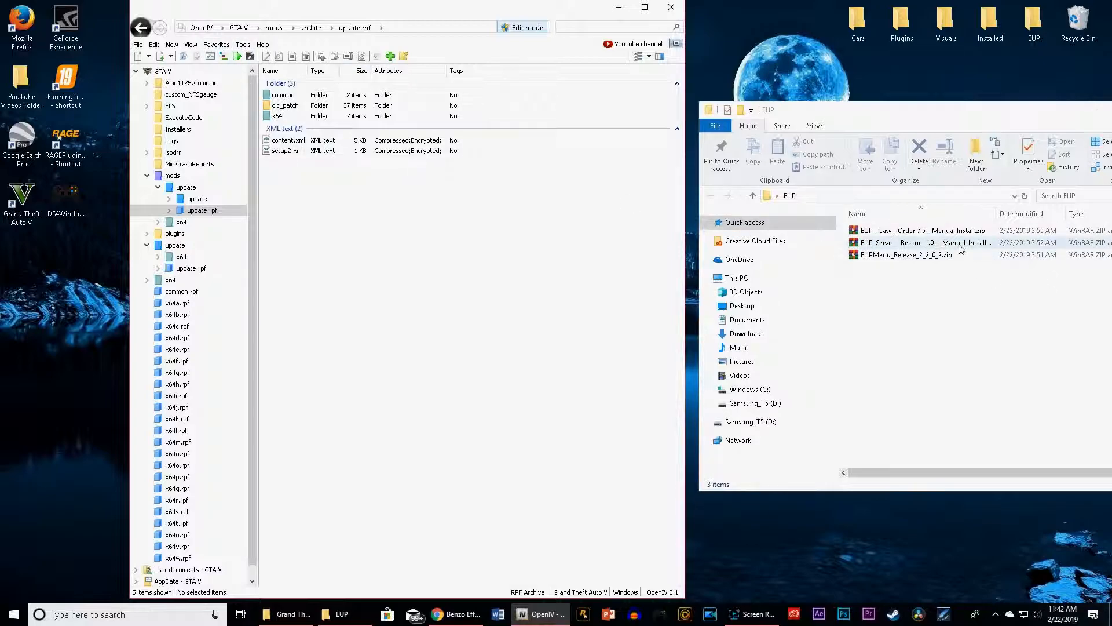
Open readme.txt from the Documentation folder of EUPMenu_Release_2_2_0_2.zip, dismissing the WinRAR license notice
double_click(903, 255)
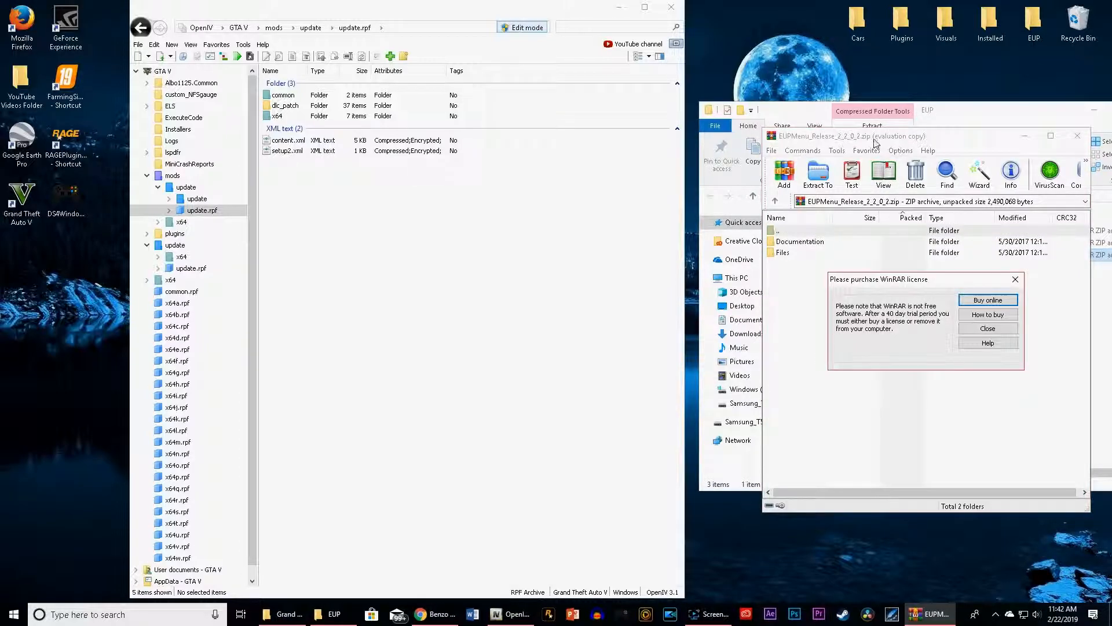
click(988, 328)
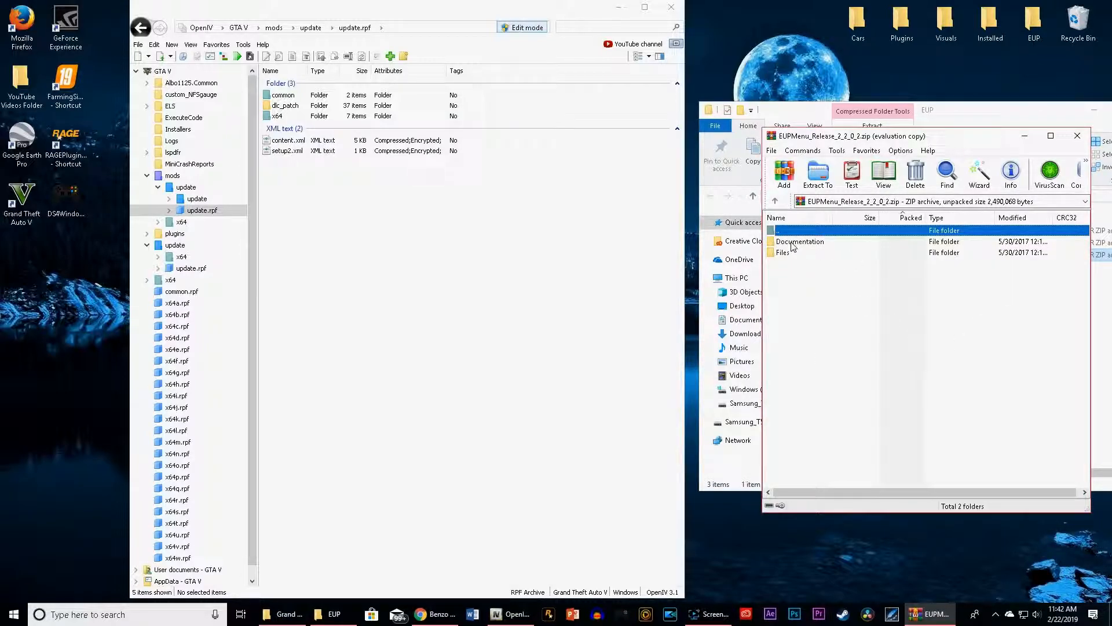
double_click(794, 242)
double_click(791, 241)
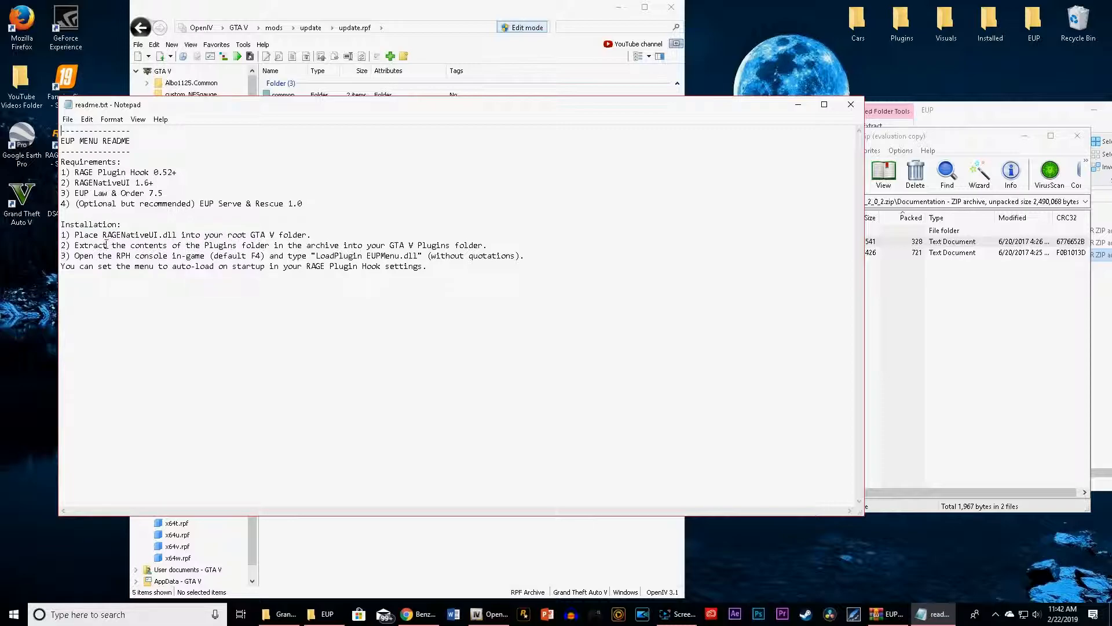
Return to the top level of the EUPMenu archive in WinRAR and open its Files folder
click(975, 292)
double_click(780, 232)
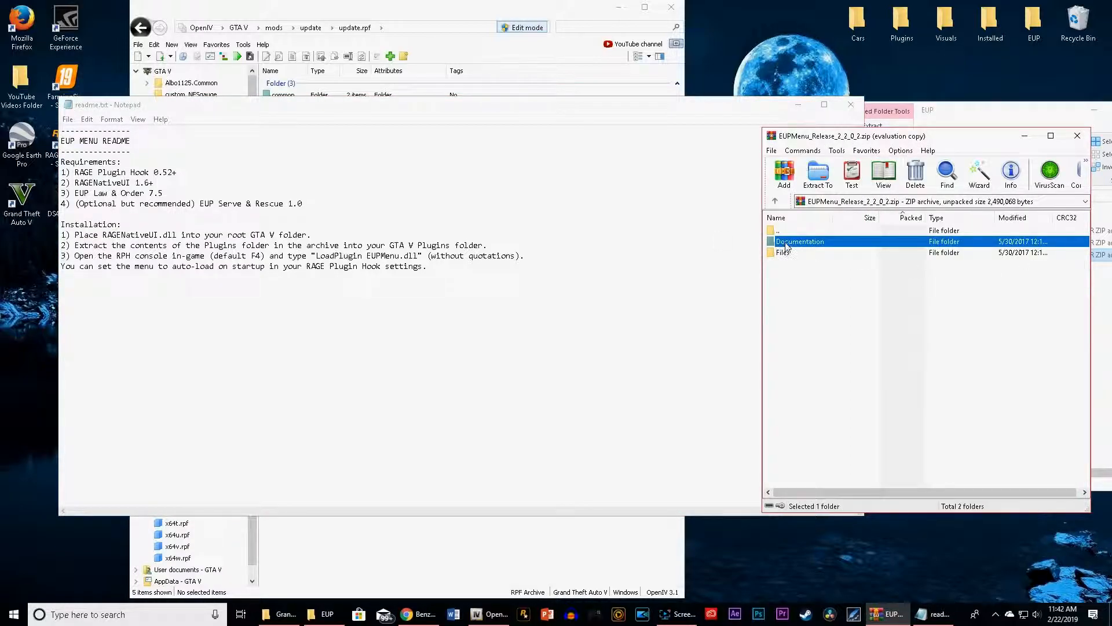
double_click(783, 252)
drag(789, 246, 861, 266)
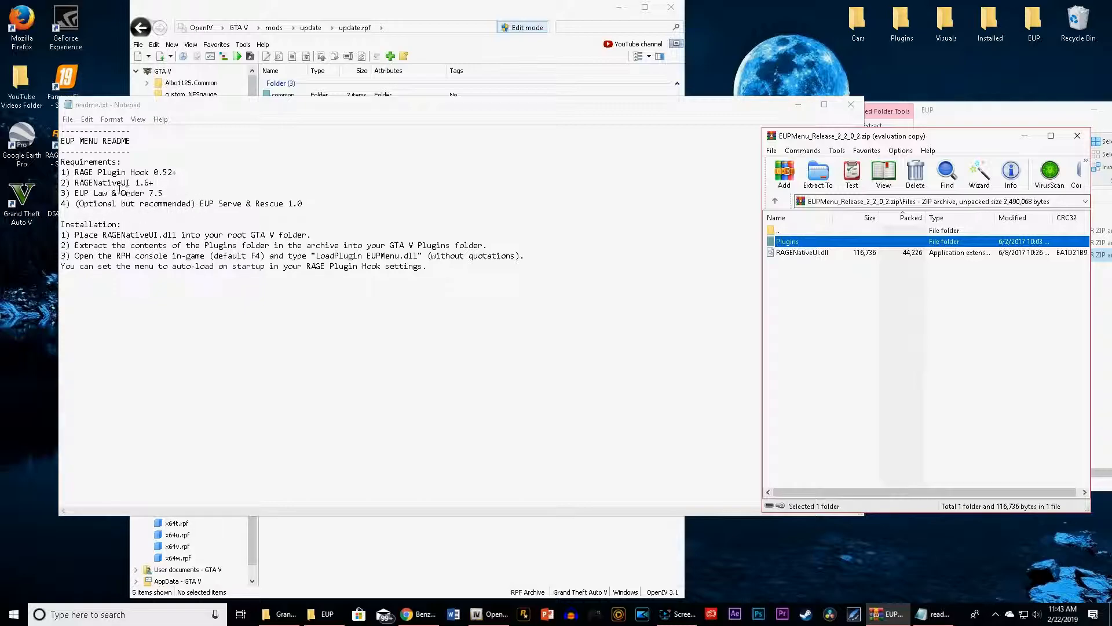
Review the EUP Law & Order and optional EUP Serve & Rescue requirements in the EUP Menu readme and close it
drag(74, 192, 175, 190)
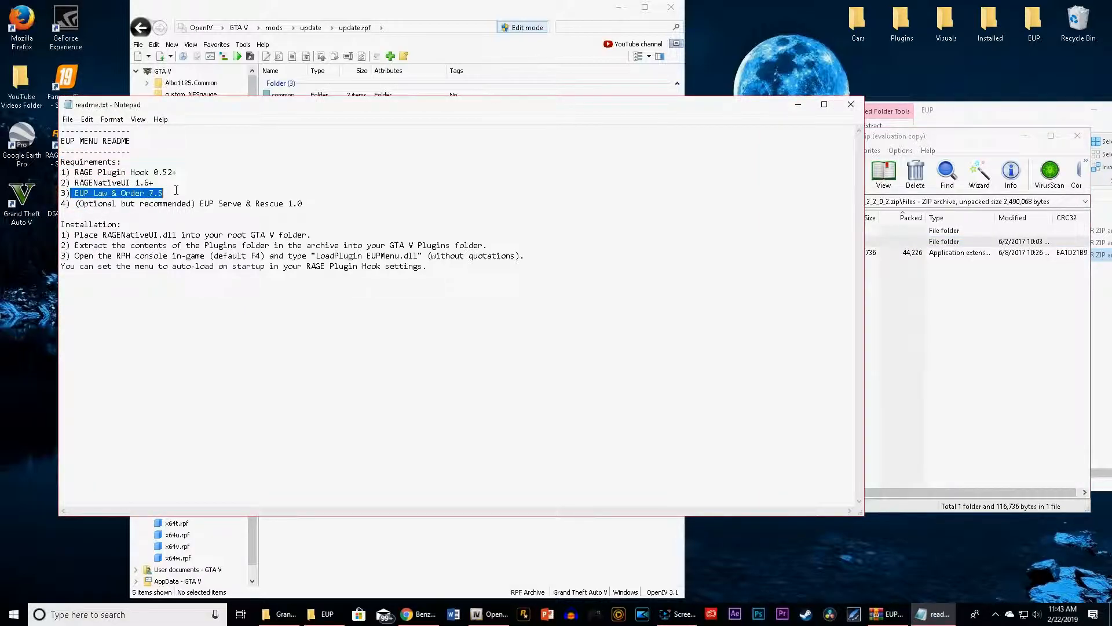
click(176, 190)
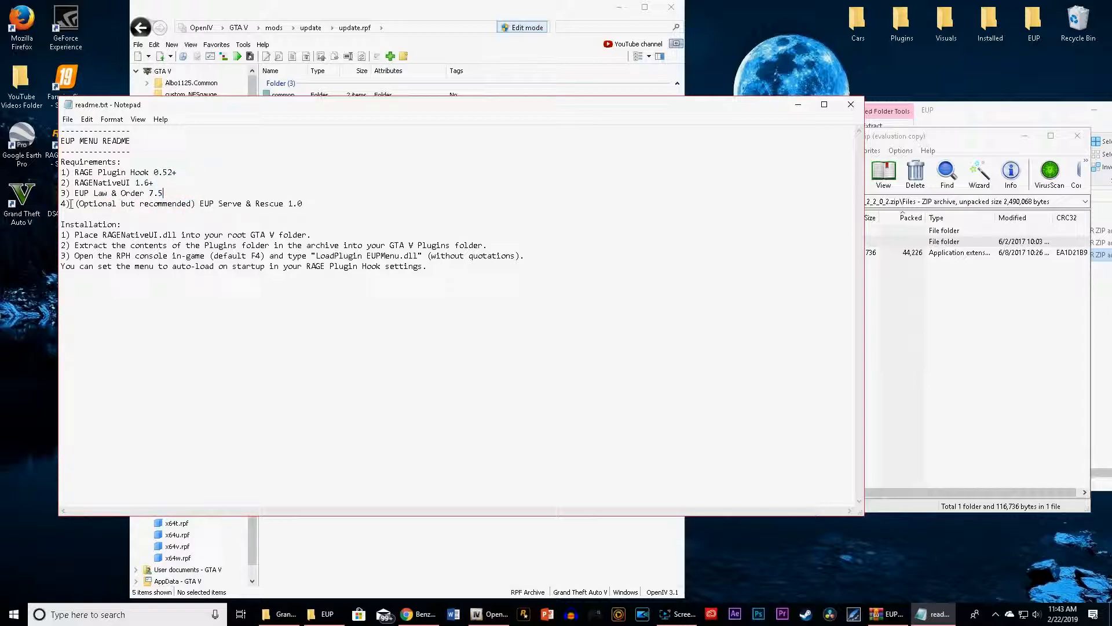
drag(74, 203, 196, 203)
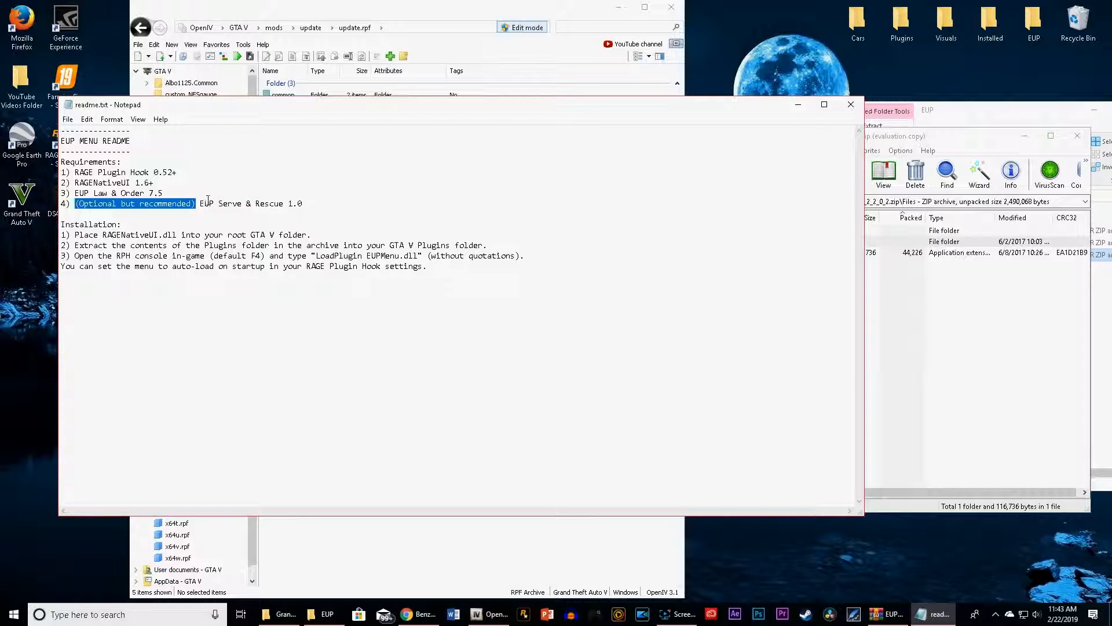
click(304, 201)
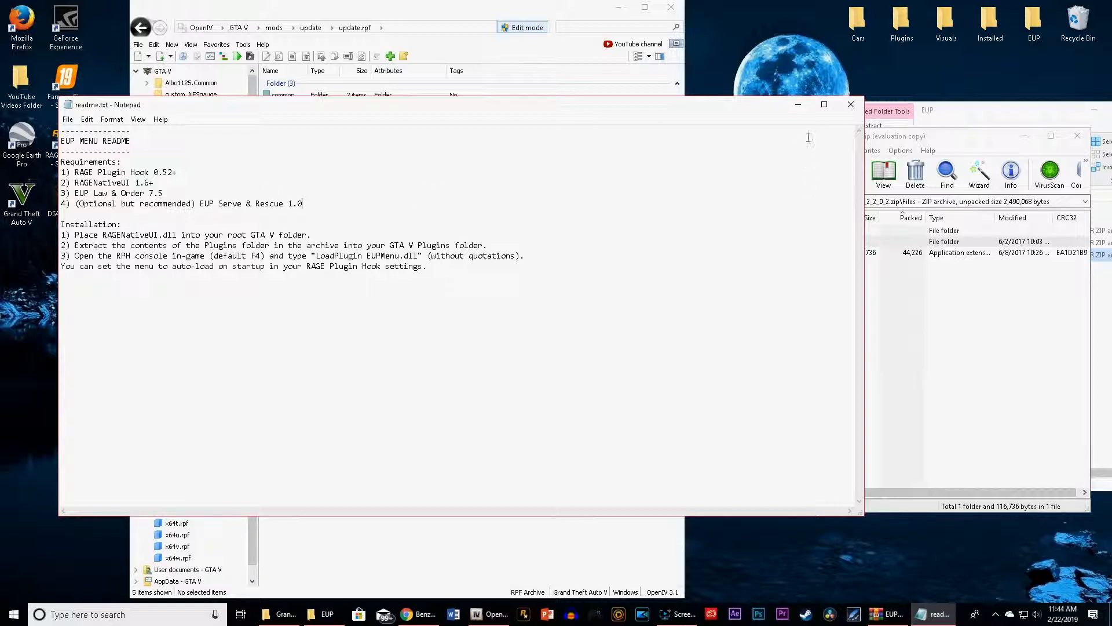
click(850, 105)
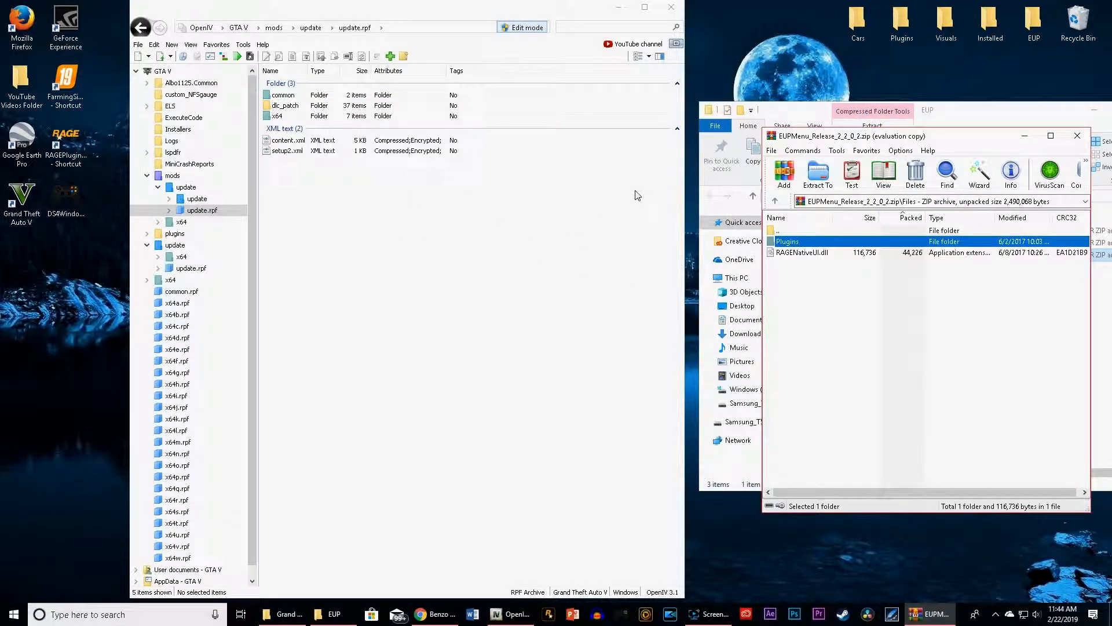
Copy the EUP folder and EUPMenu.dll from the archive's Plugins folder into the plugins folder of Grand Theft Auto V
click(282, 614)
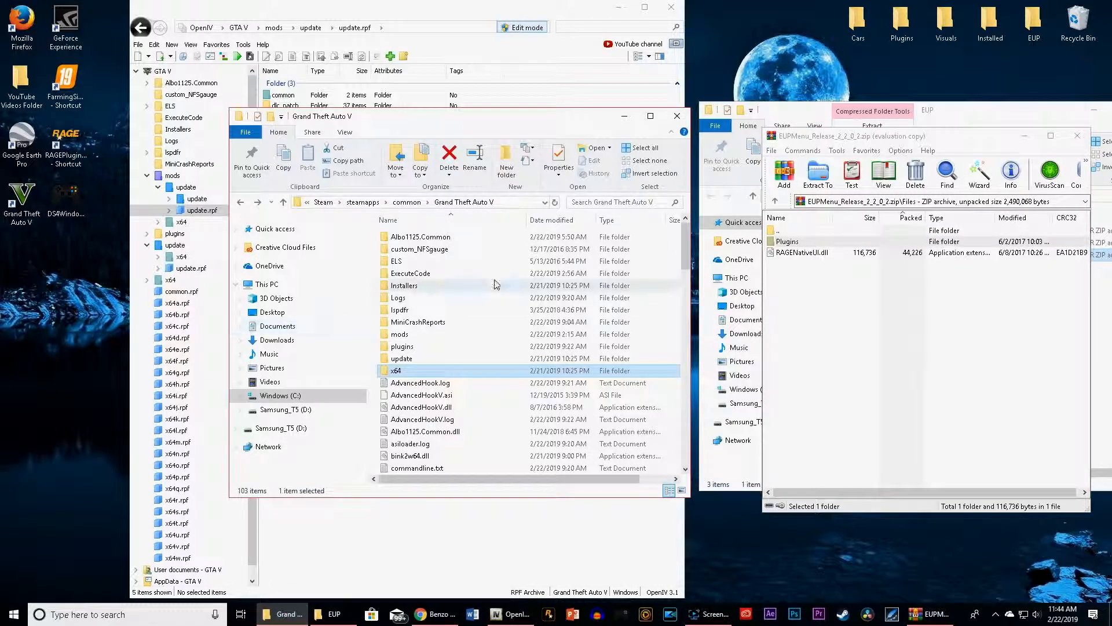
click(797, 243)
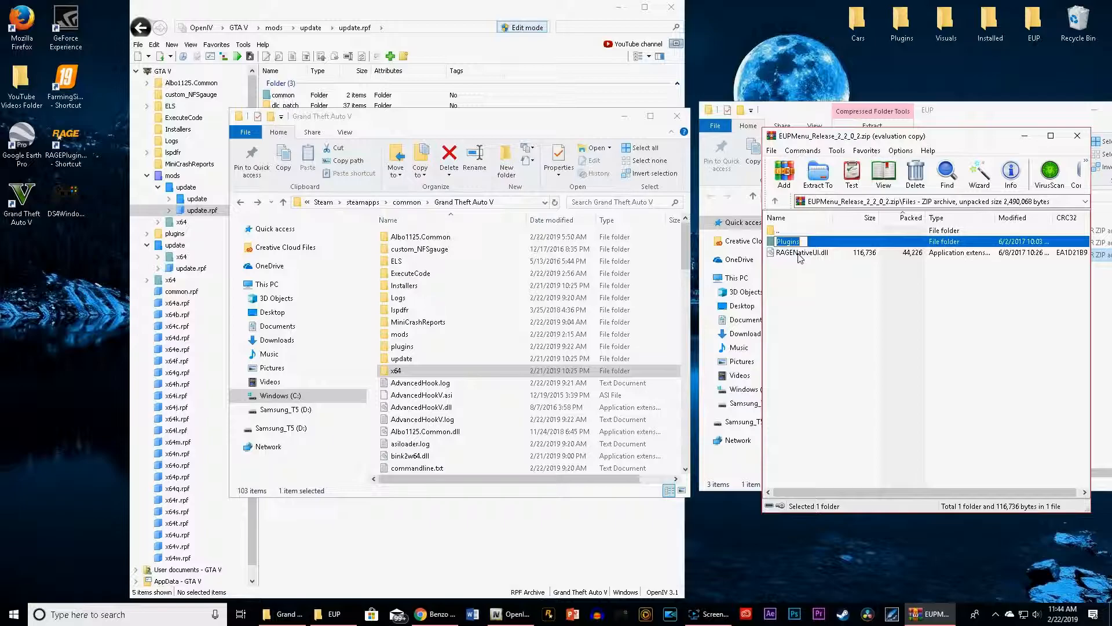
click(811, 285)
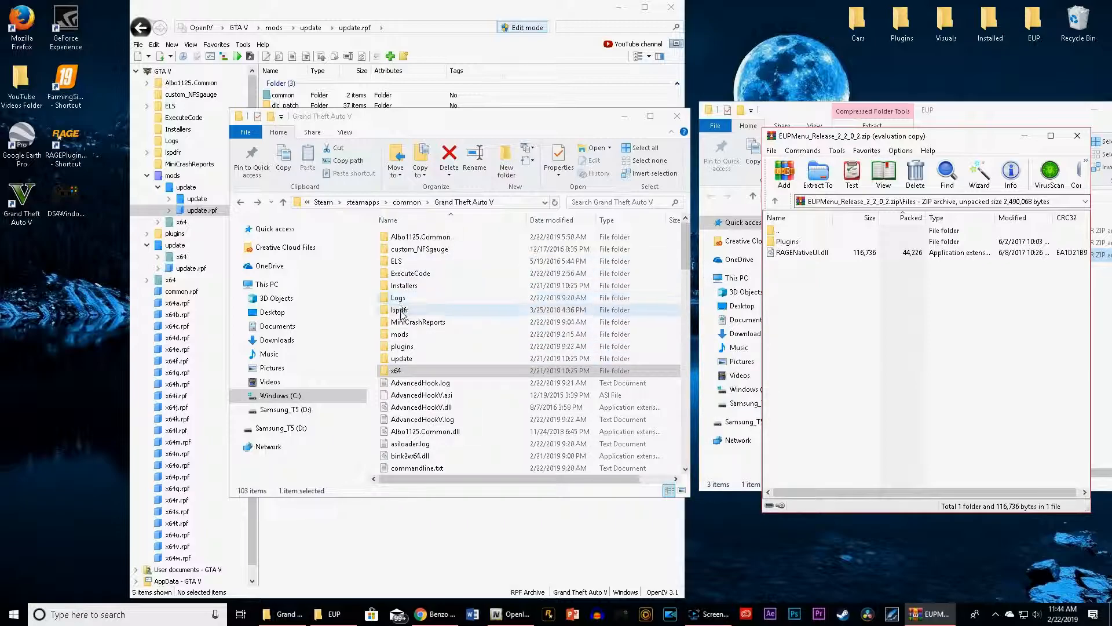
double_click(402, 346)
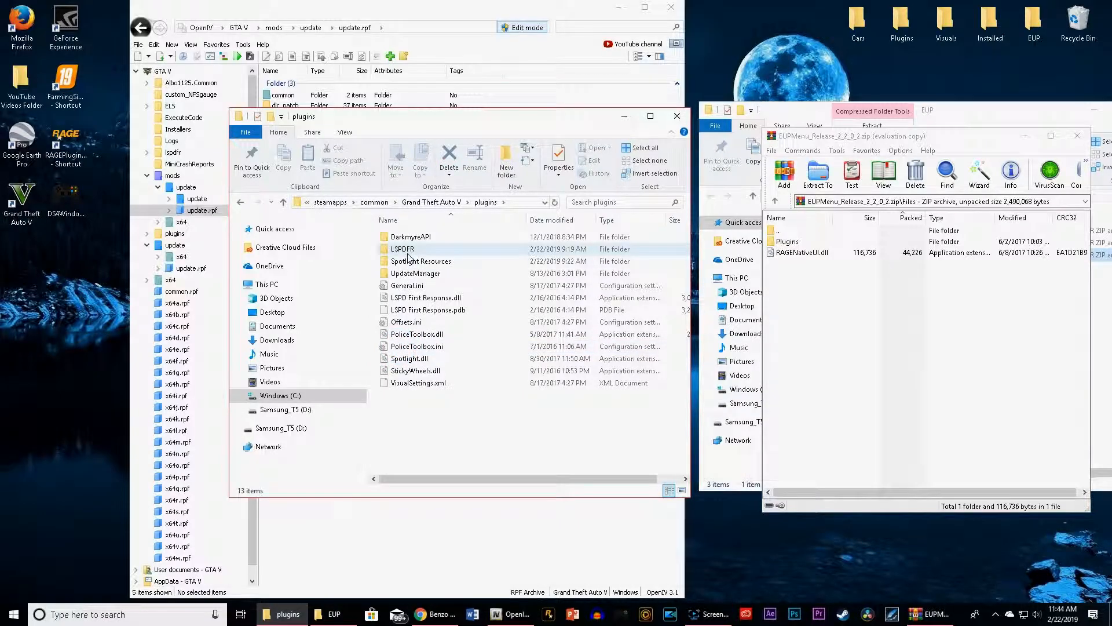
double_click(786, 241)
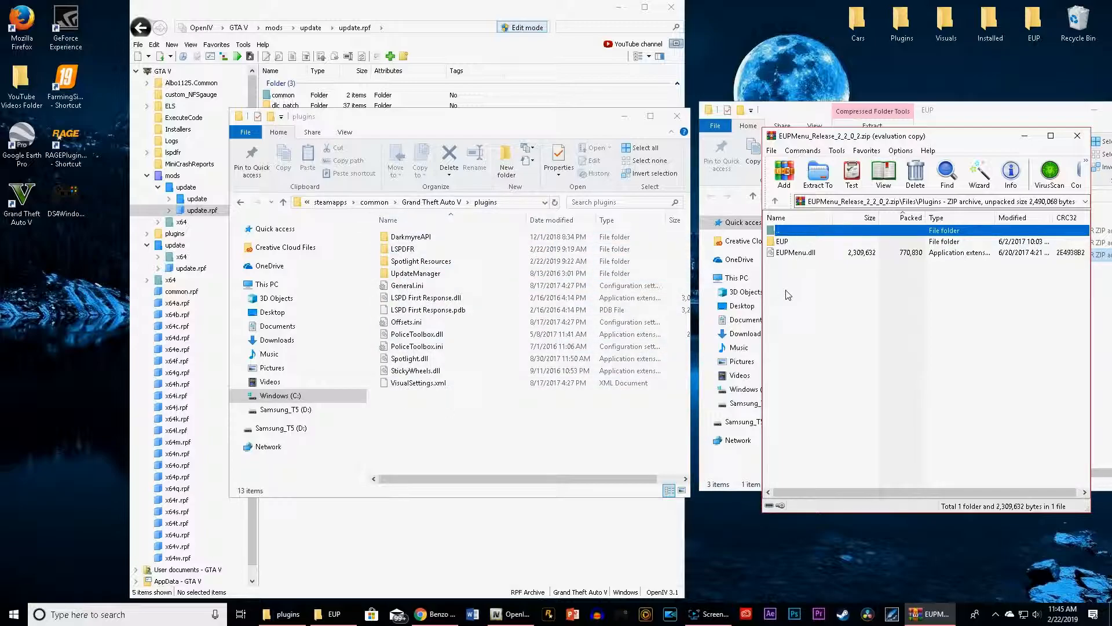
double_click(400, 249)
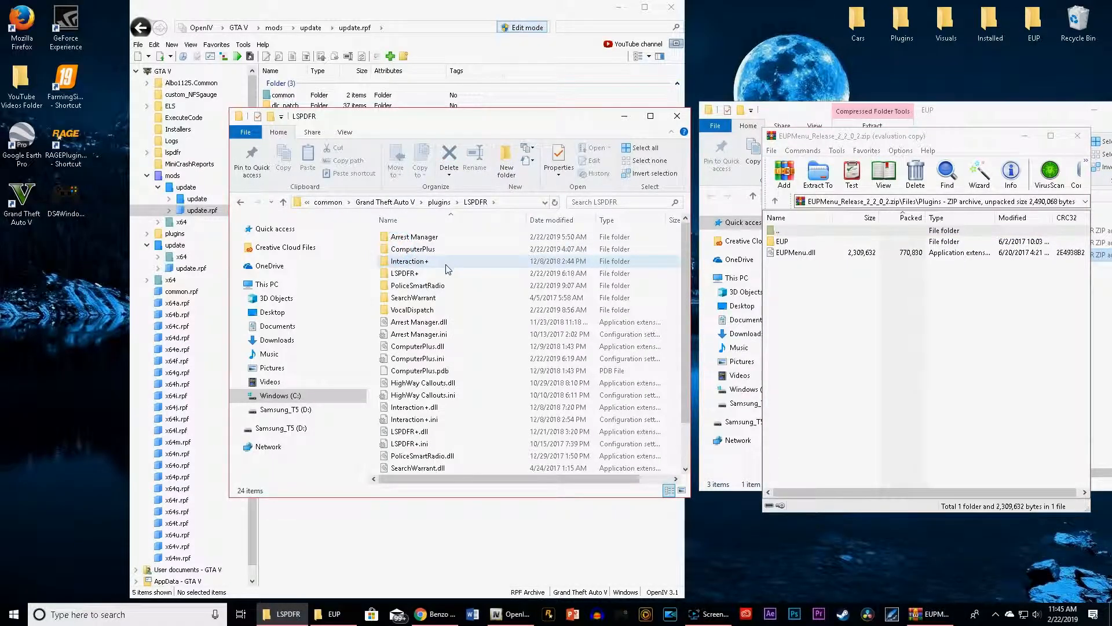
scroll(446, 289, down, 2)
scroll(444, 341, up, 2)
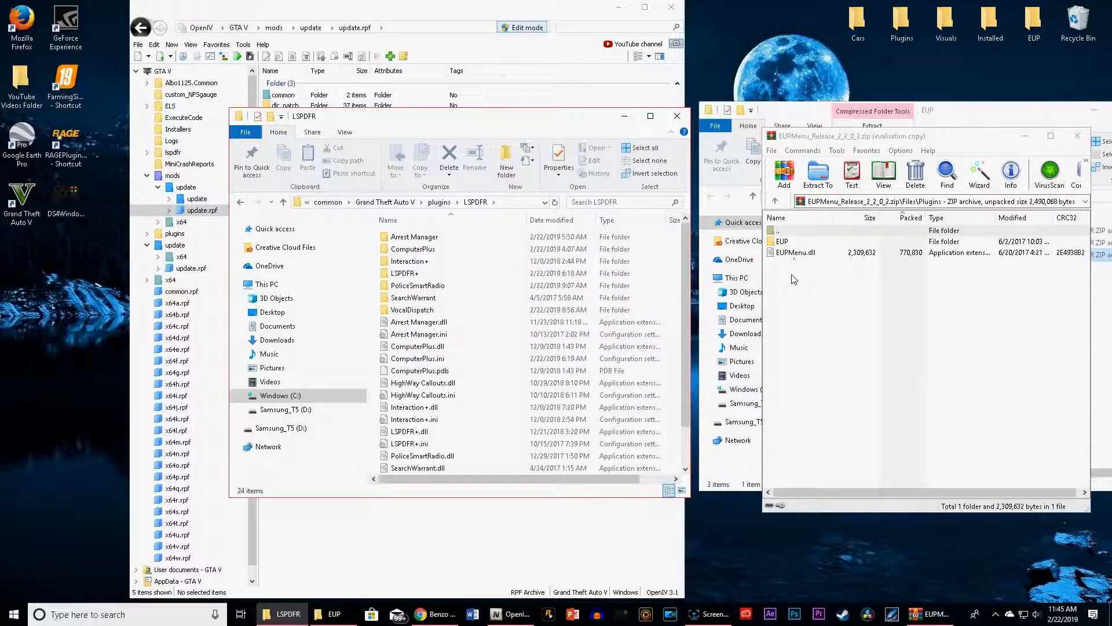
key(alt+Left)
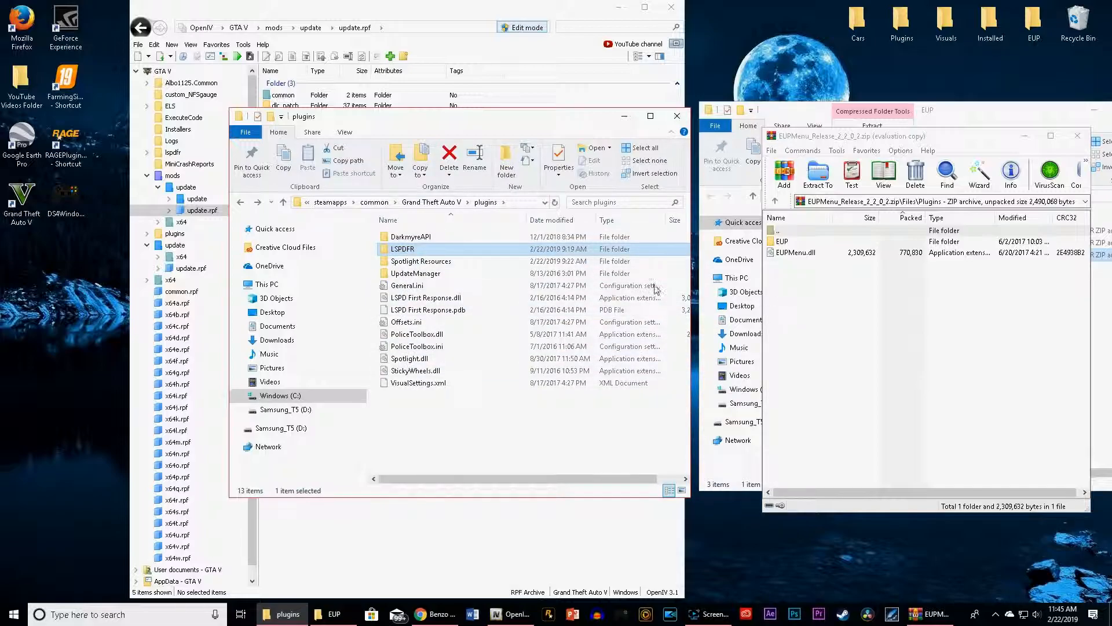
drag(795, 271, 488, 398)
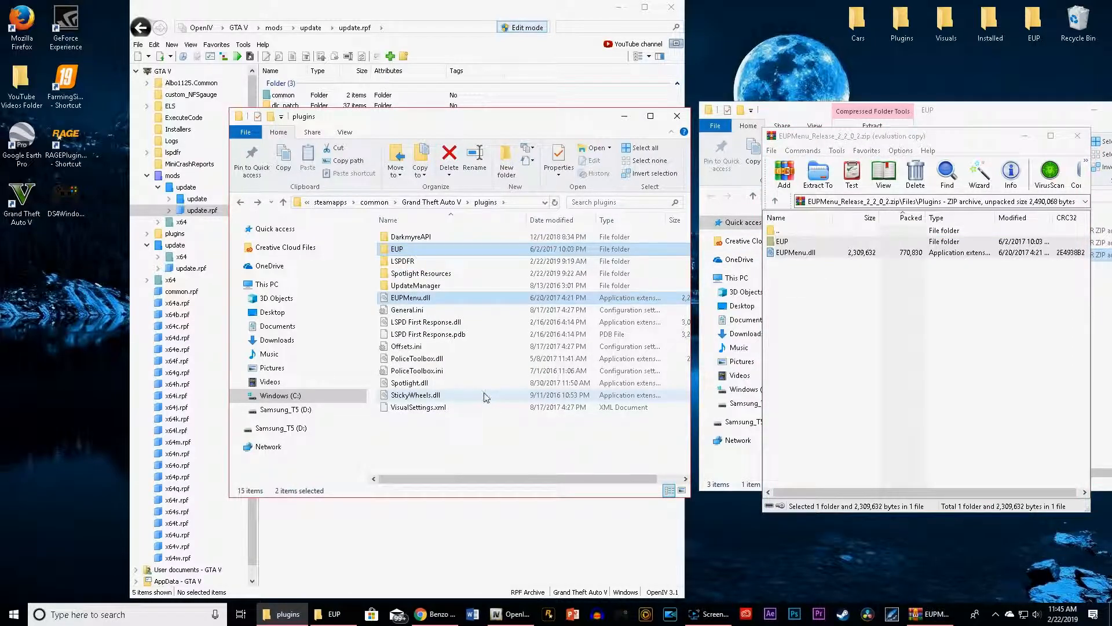
Examine the outfit definitions in presetoutfits.ini inside the copied EUP folder, close the file and return to the plugins folder
double_click(411, 249)
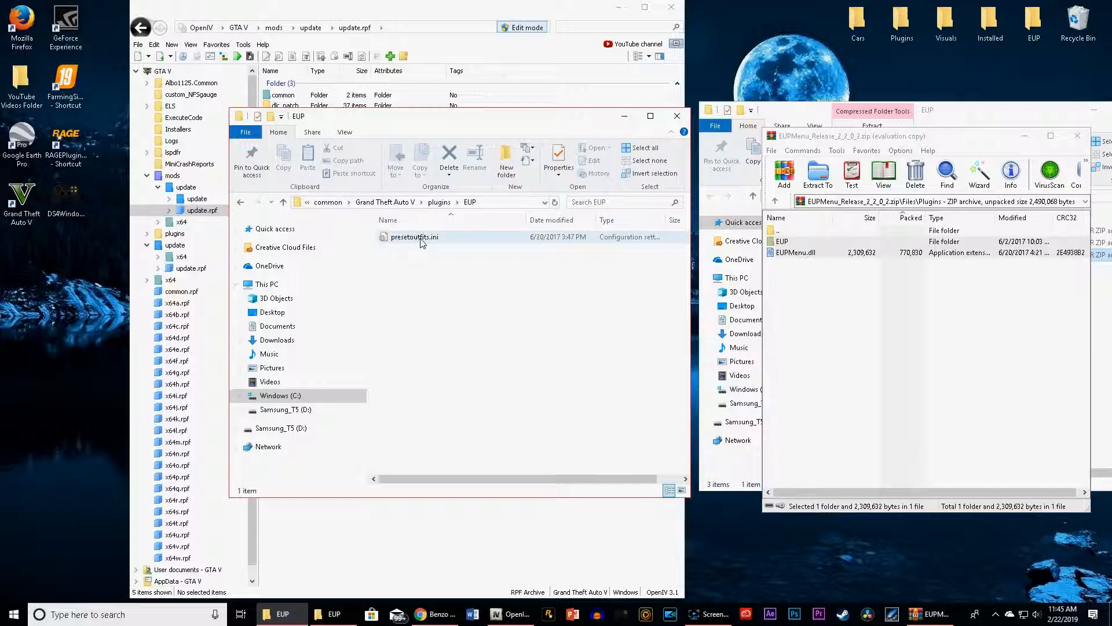
double_click(419, 239)
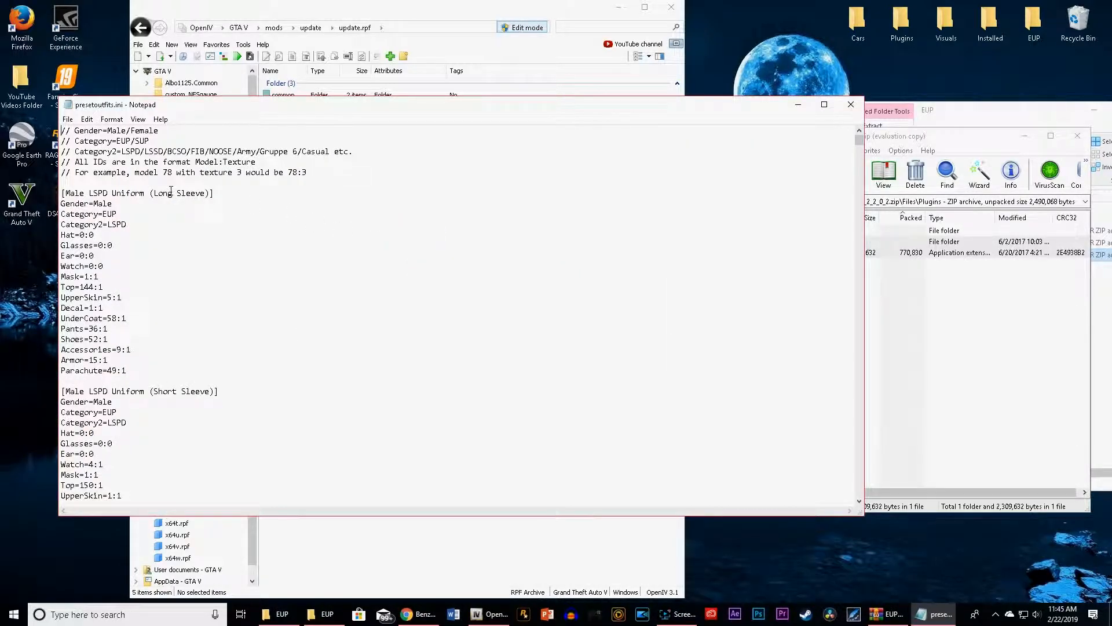
scroll(116, 249, down, 8)
scroll(115, 257, down, 20)
scroll(114, 257, down, 20)
scroll(114, 257, up, 20)
click(846, 107)
key(BackSpace)
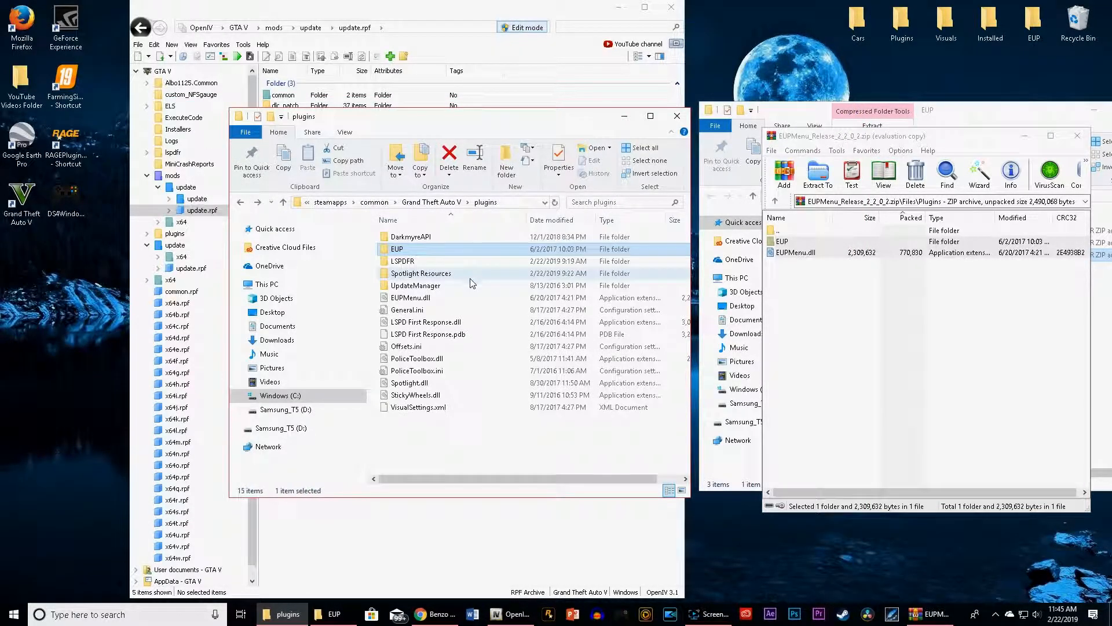
Close the EUPMenu archive and move EUPMenu_Release_2_2_0_2.zip into the Installed folder on the desktop
click(784, 242)
click(790, 301)
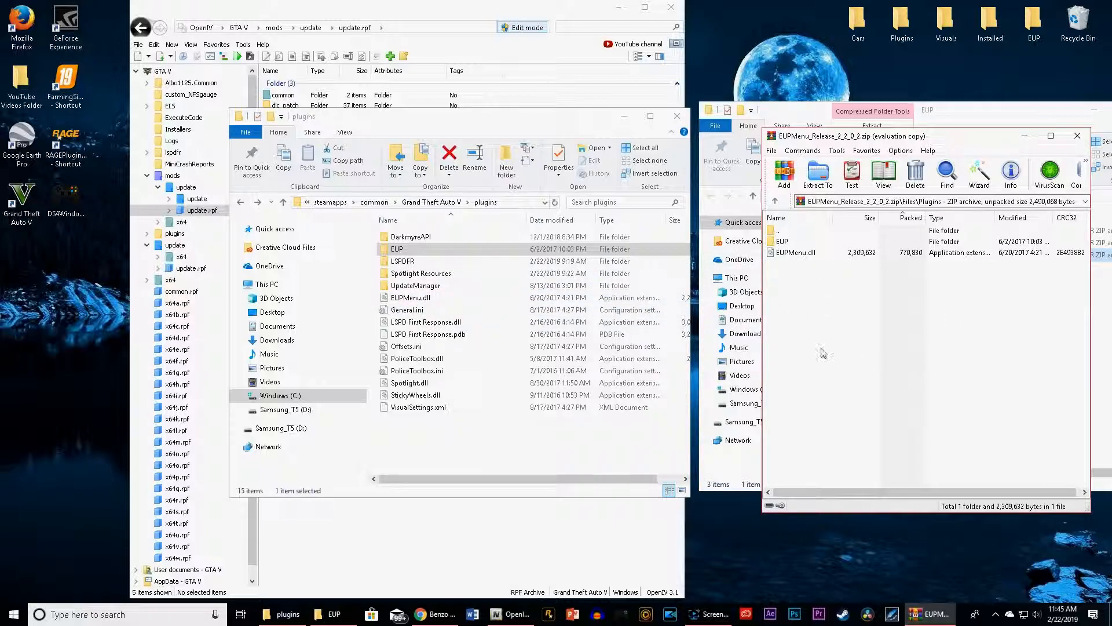
key(BackSpace)
key(BackSpace)
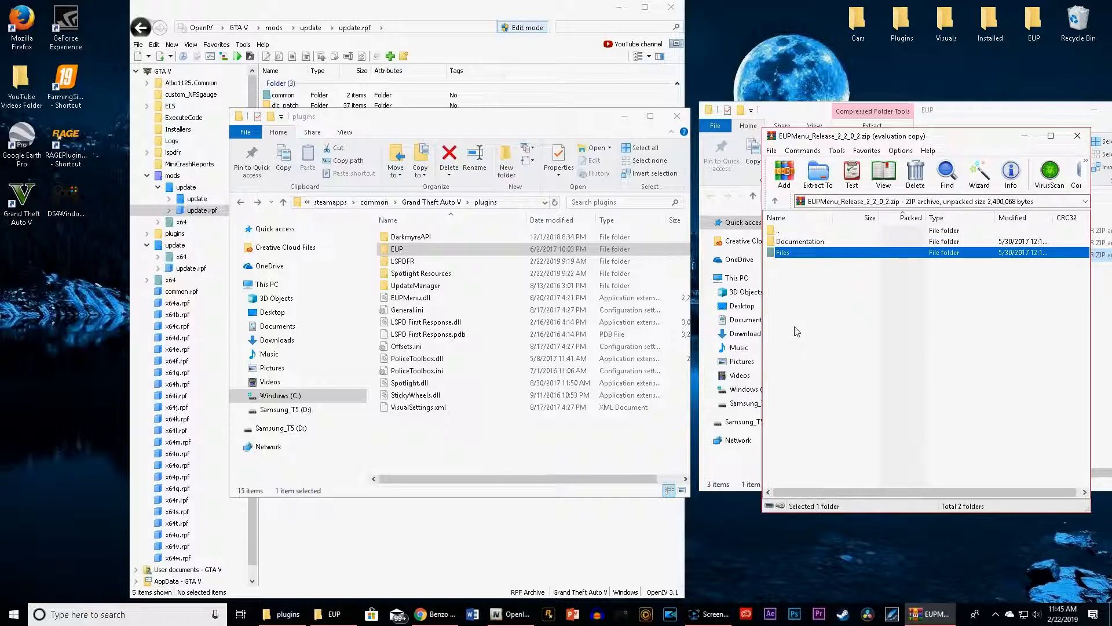
double_click(797, 242)
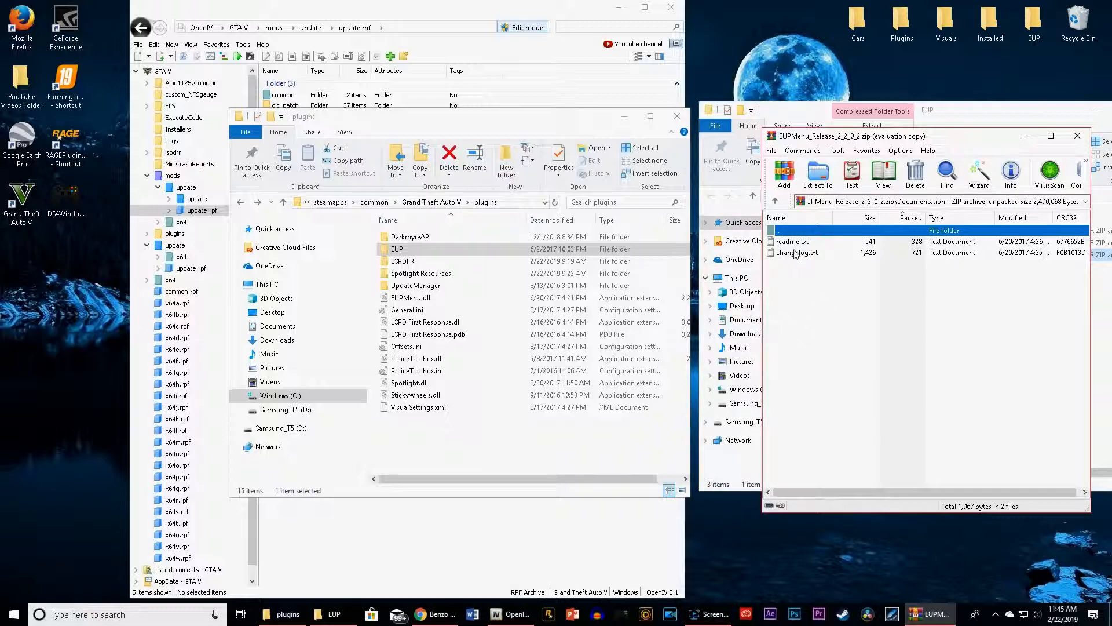
click(1077, 135)
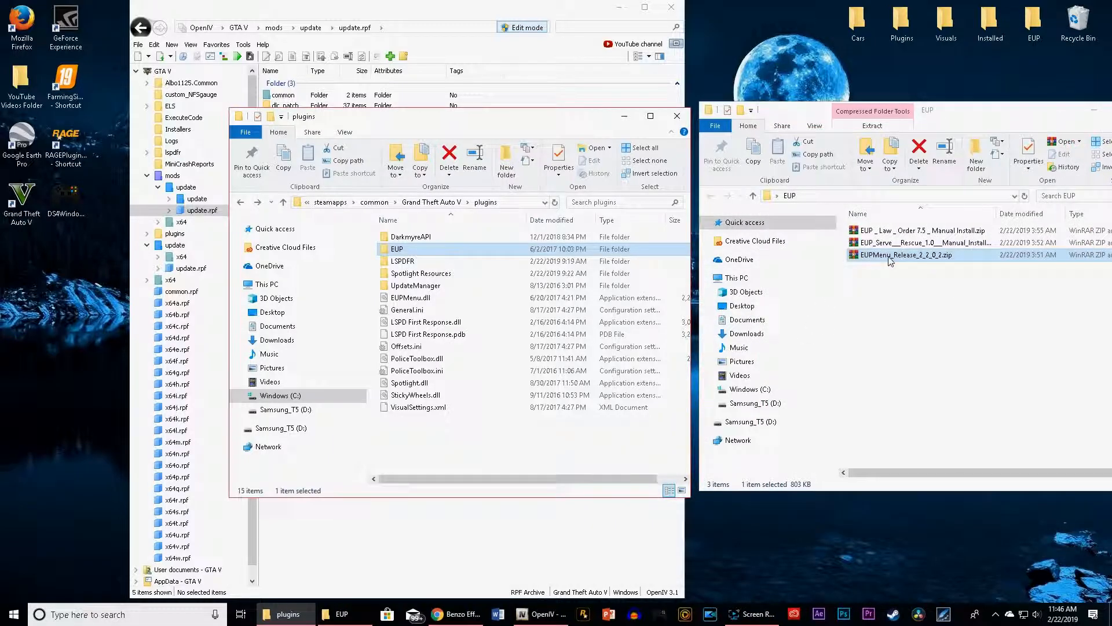
drag(883, 259, 998, 31)
Move Spotlight 1.2.rar, 3daeed-NSFgauge-2.63.2.rar and PLD V4.00.rar from the Installed folder to the Recycle Bin and close the folder
double_click(991, 23)
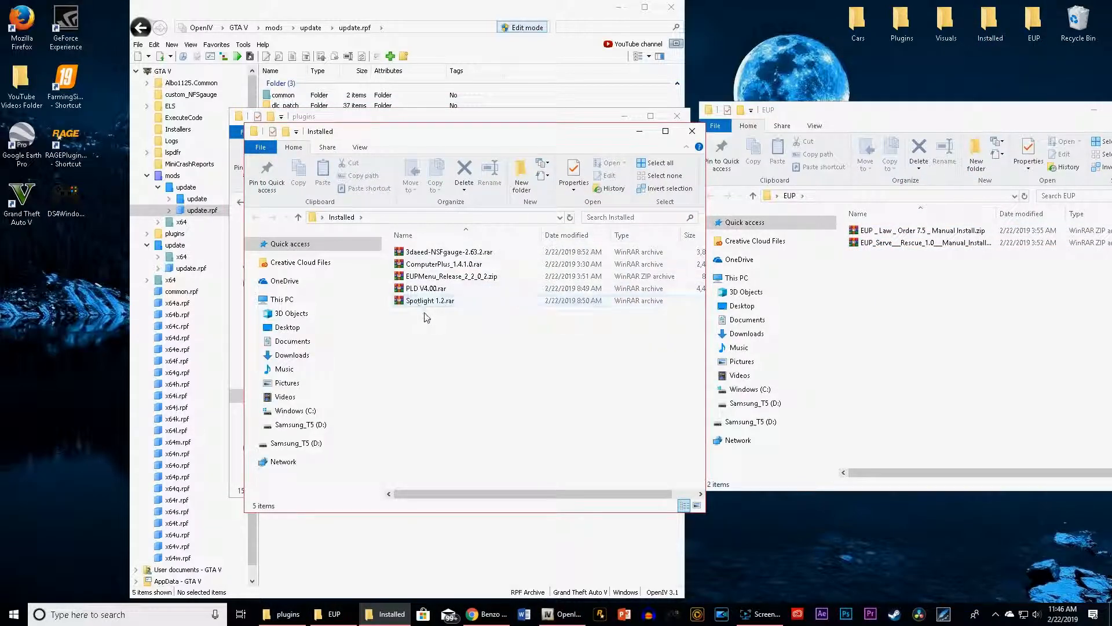
drag(425, 305, 1078, 23)
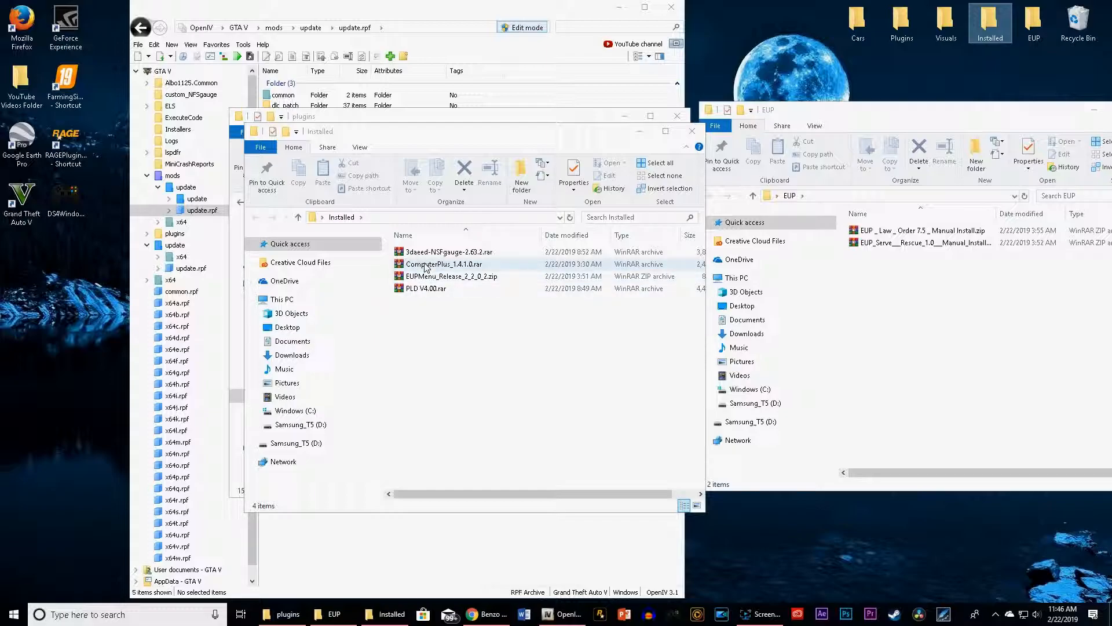
drag(426, 253, 1077, 23)
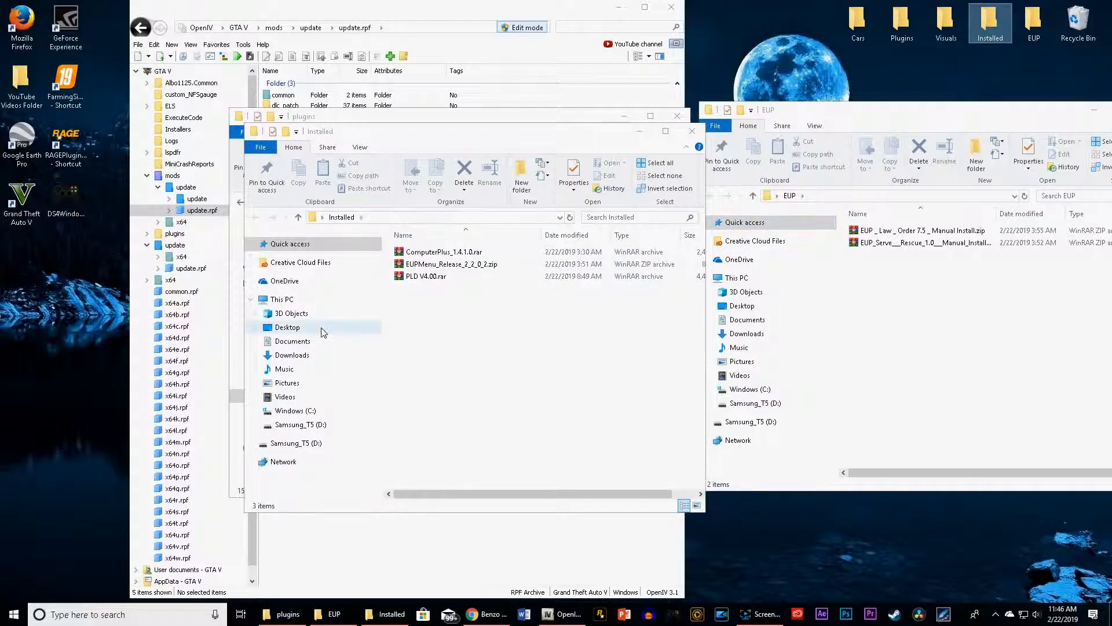
drag(409, 281, 1082, 26)
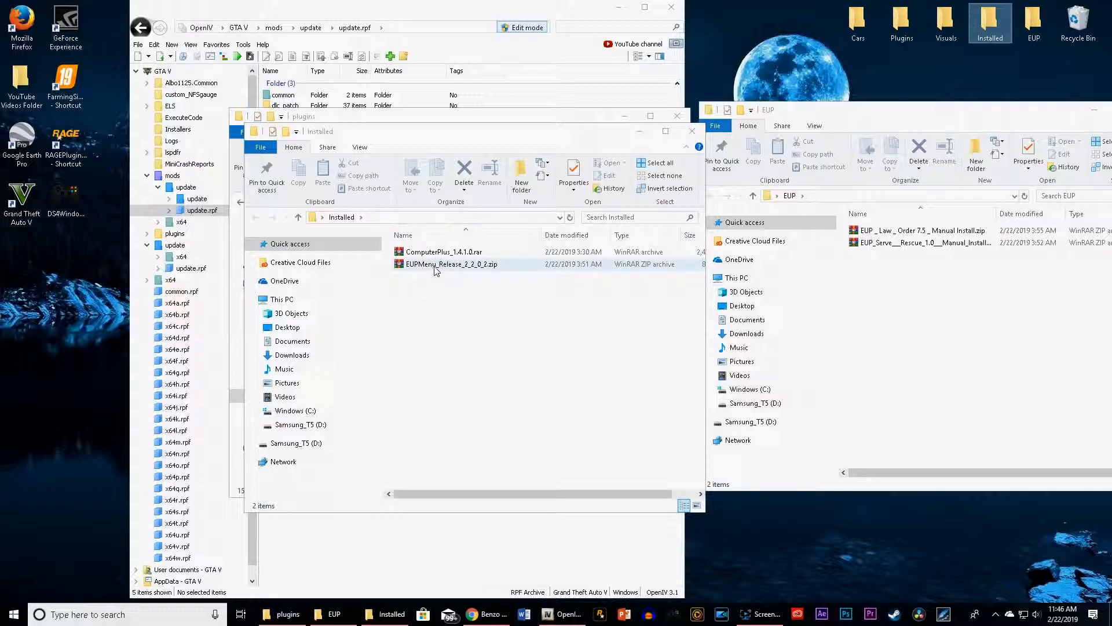
click(691, 131)
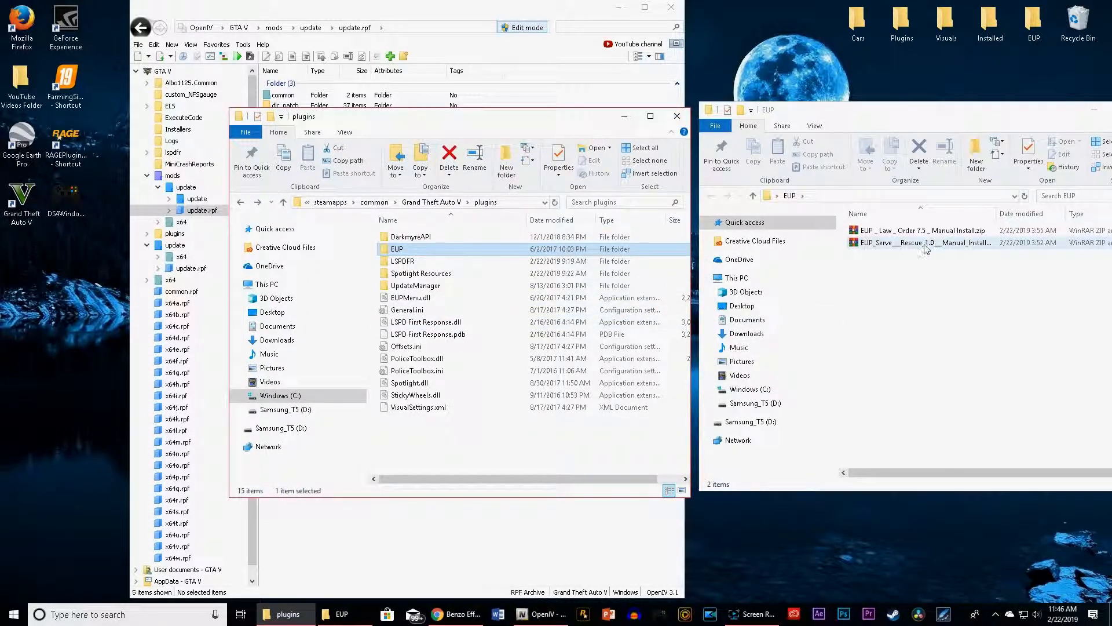
Minimize the plugins folder and open the EUP Law & Order 7.5 manual install archive, dismissing the WinRAR license notice
click(624, 116)
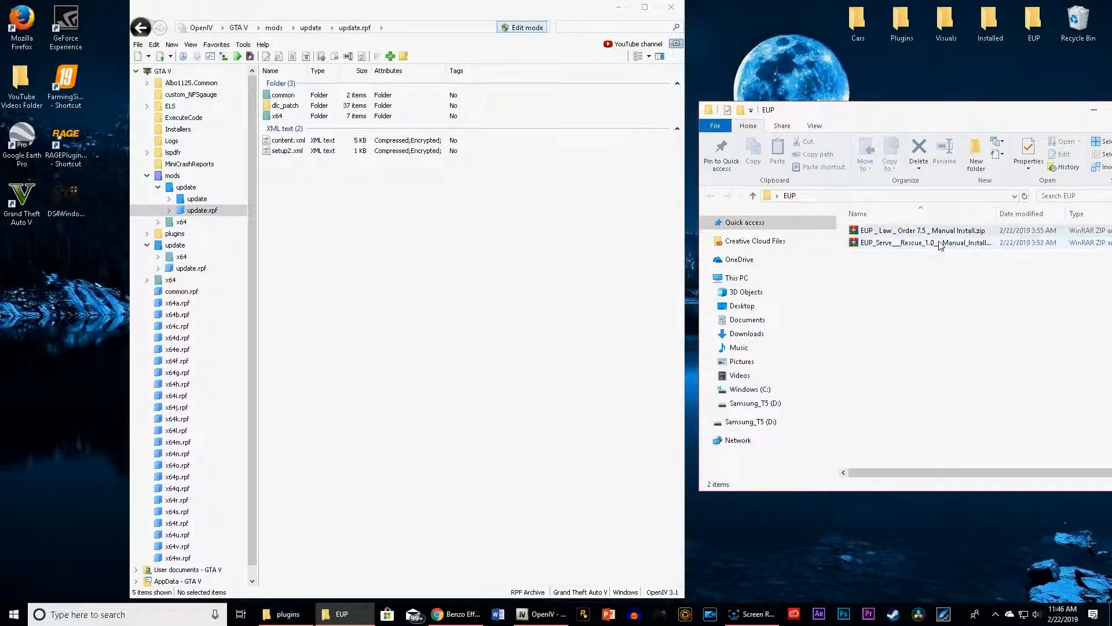
double_click(902, 232)
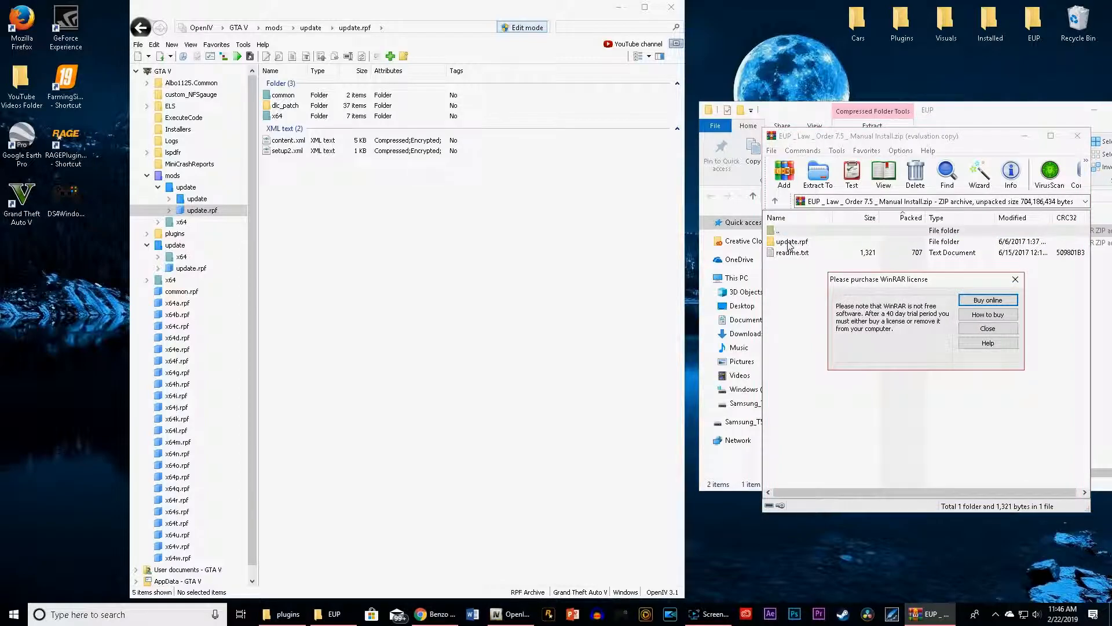
click(987, 328)
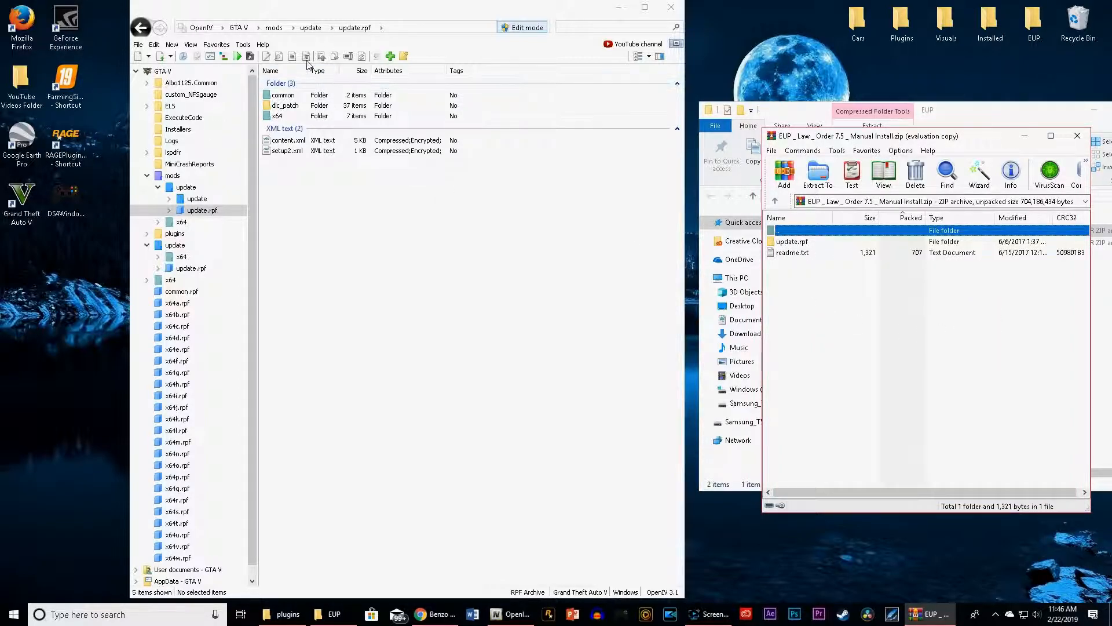
click(242, 45)
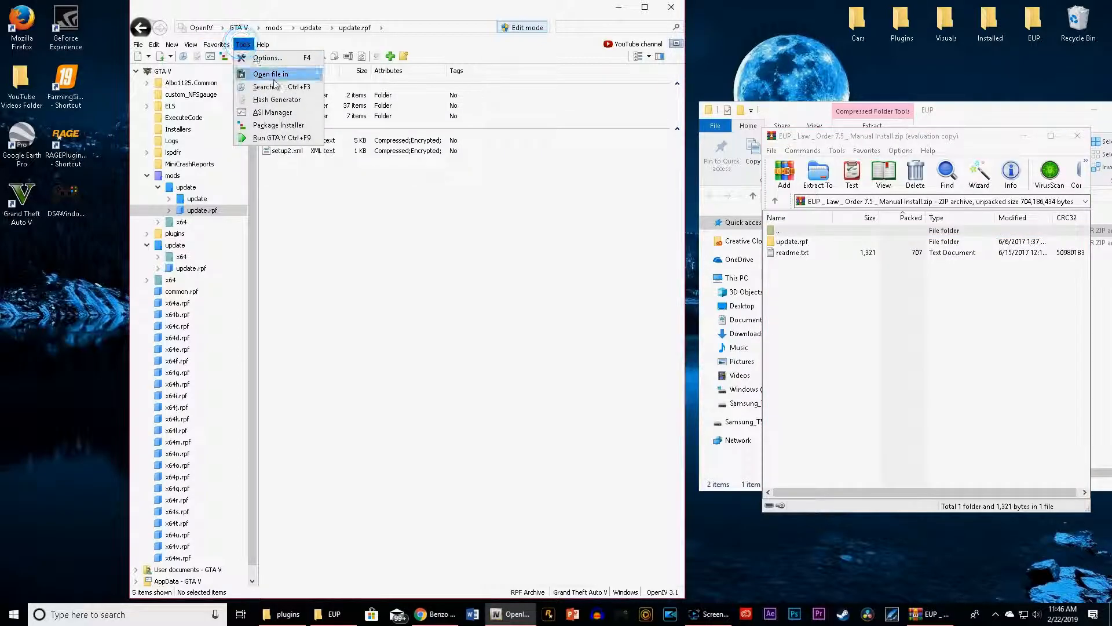
click(281, 128)
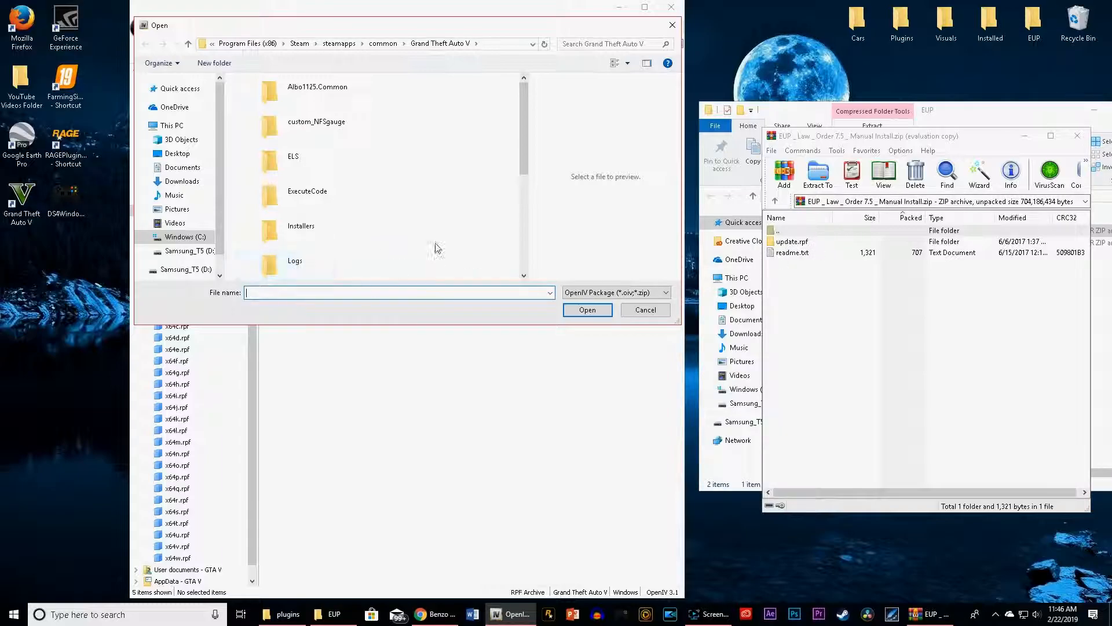
click(672, 25)
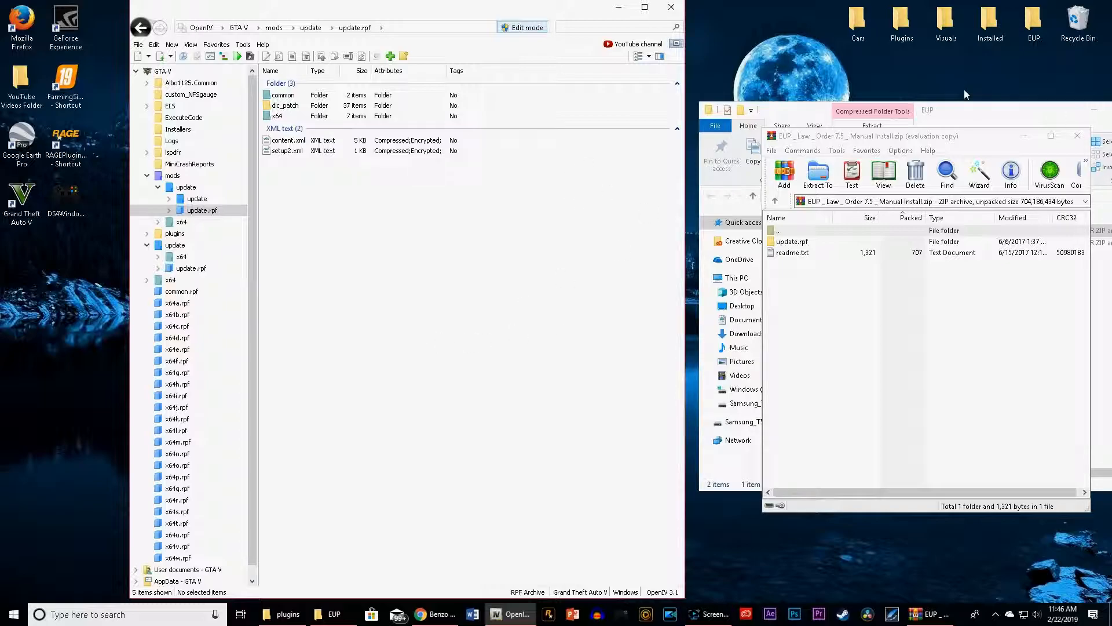
Close the manual install archive and move both manual install ZIPs, Law & Order 7.5 and Serve & Rescue 1.0, from the EUP folder to the Recycle Bin
click(1078, 136)
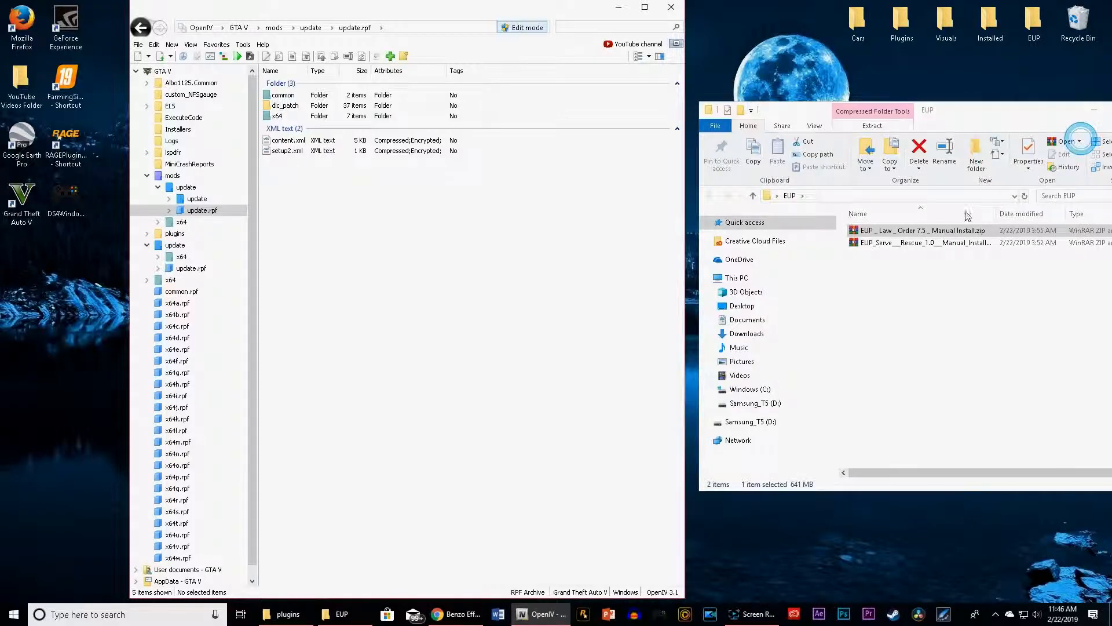
click(1093, 105)
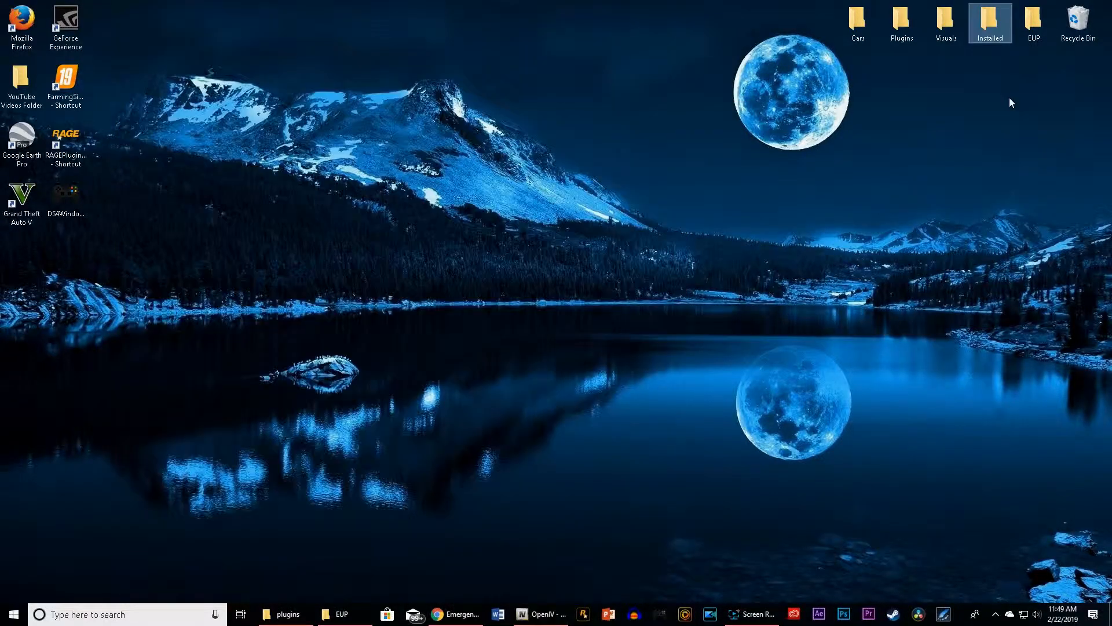
double_click(1034, 23)
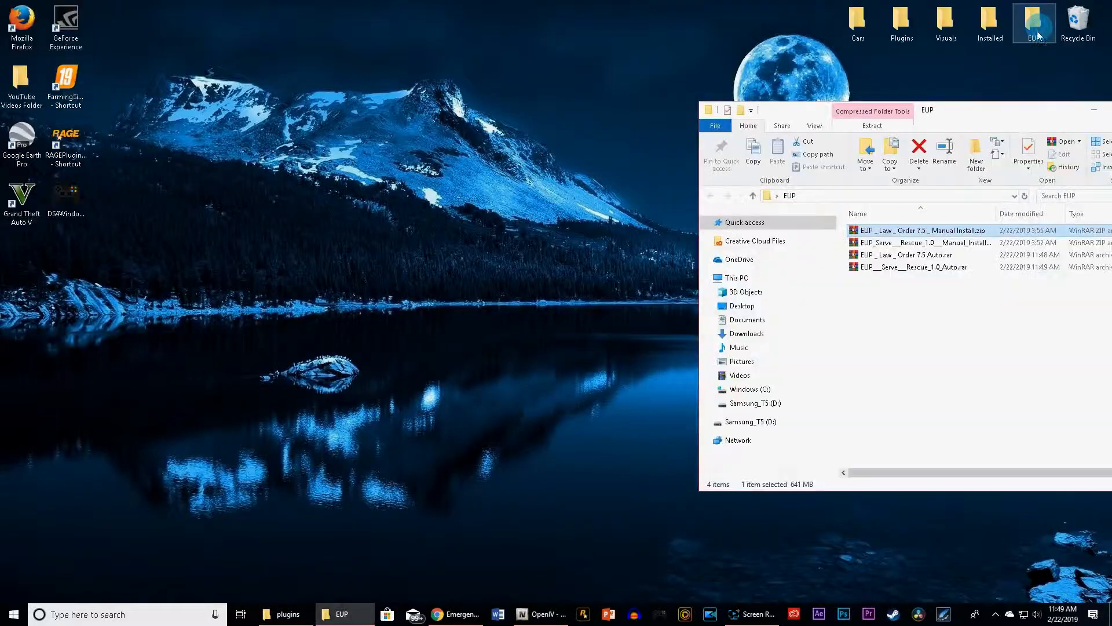
right_click(900, 230)
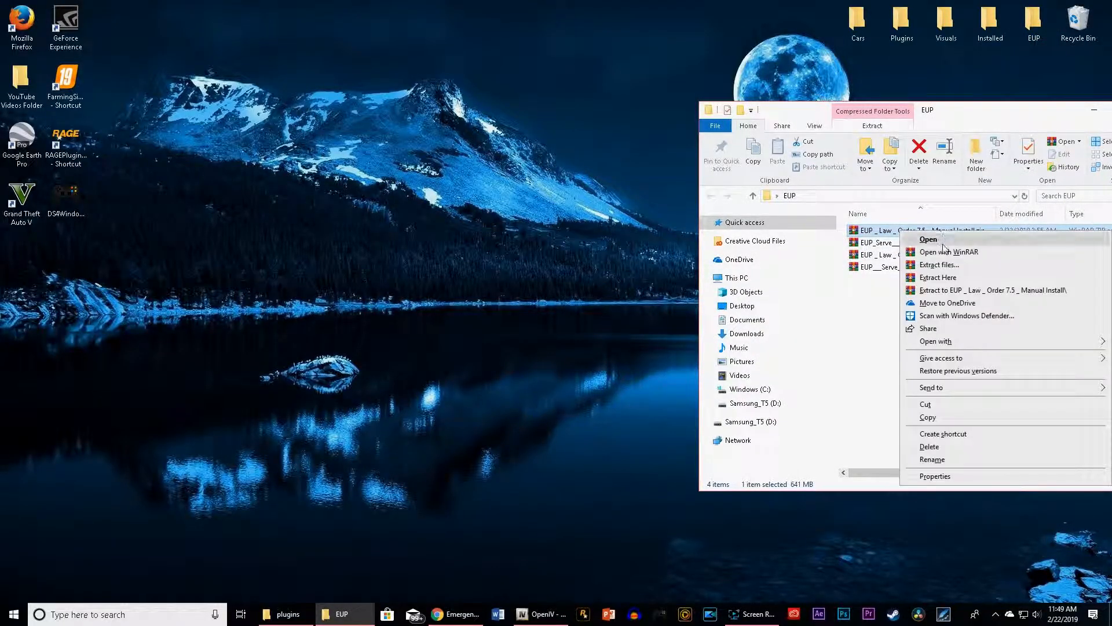
drag(877, 230, 1077, 26)
drag(917, 230, 1072, 26)
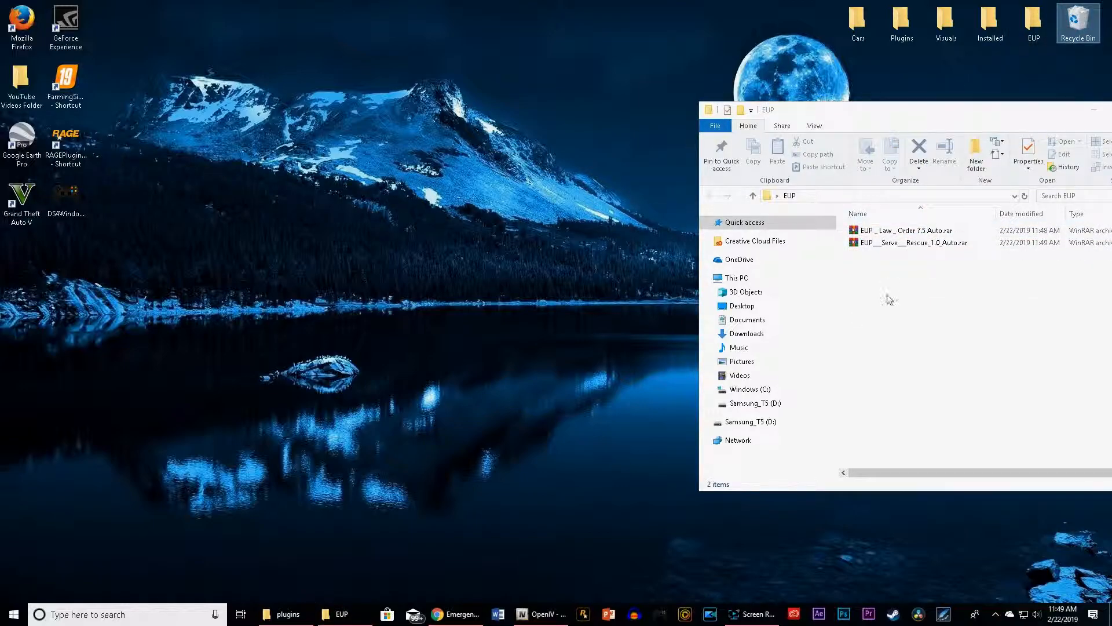
Open the EUP Law & Order 7.5 Auto.rar archive and extract EUP - LEO 7.5.oiv to the desktop, dismissing the WinRAR license notice
double_click(902, 230)
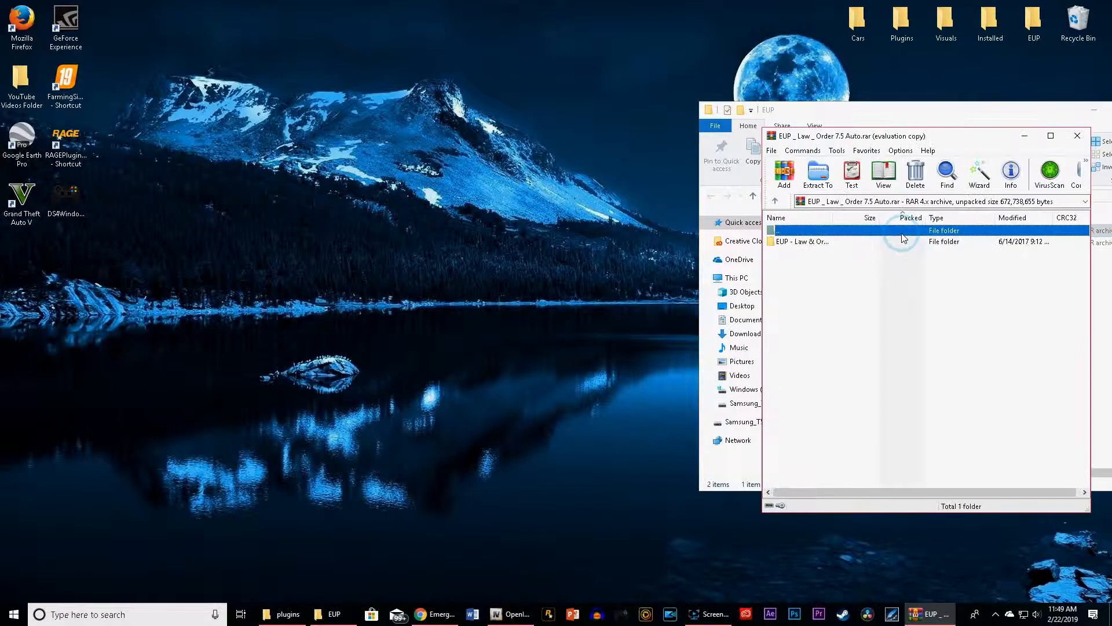
double_click(805, 241)
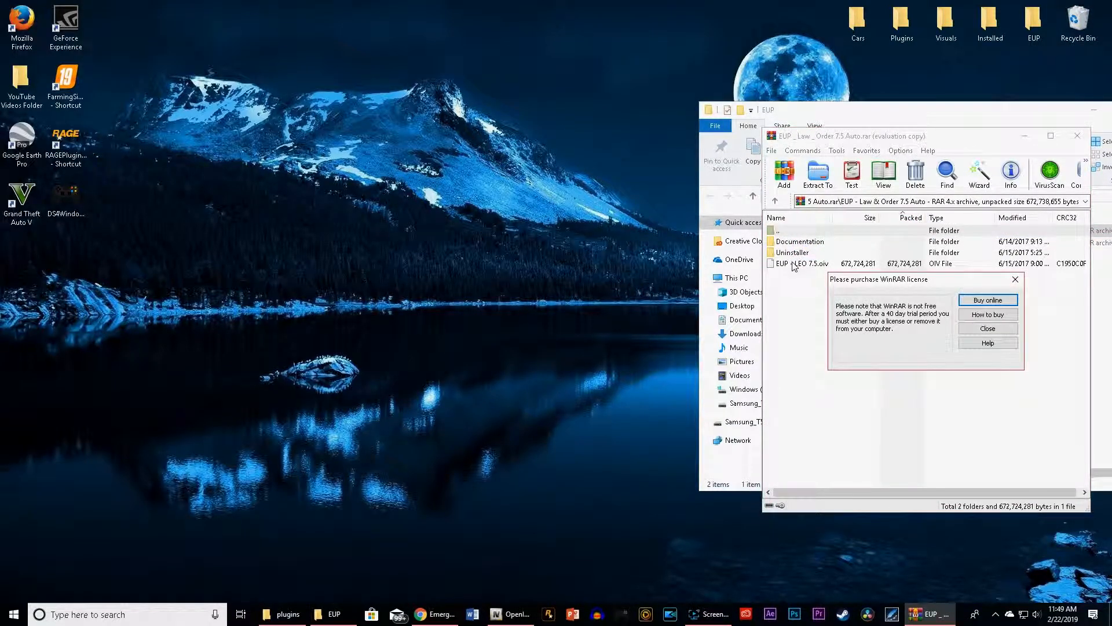
click(987, 328)
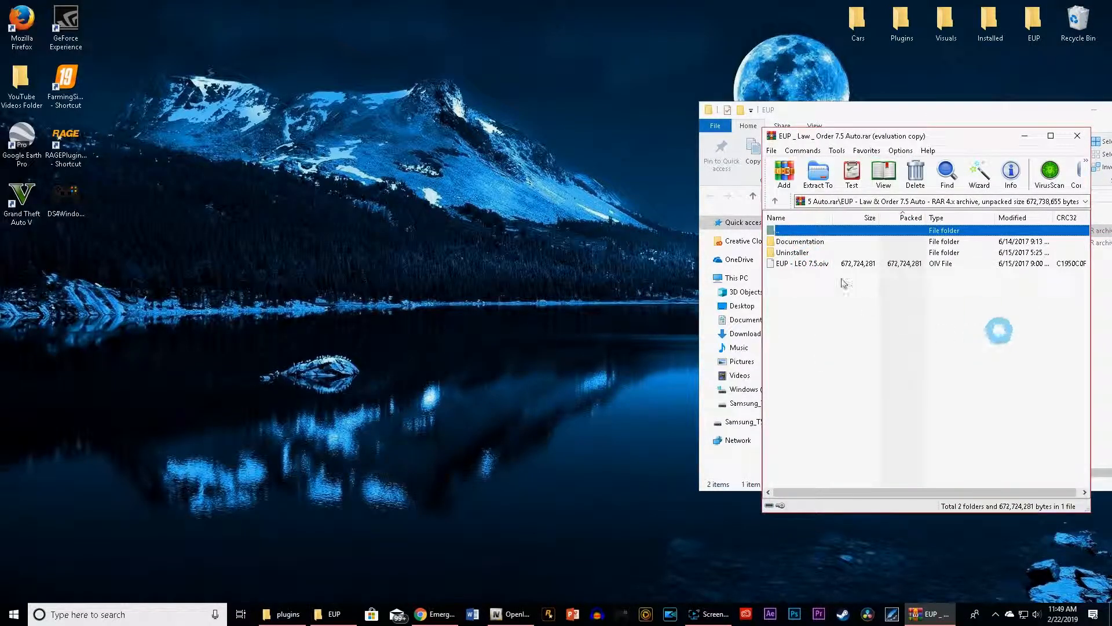
drag(815, 266, 435, 126)
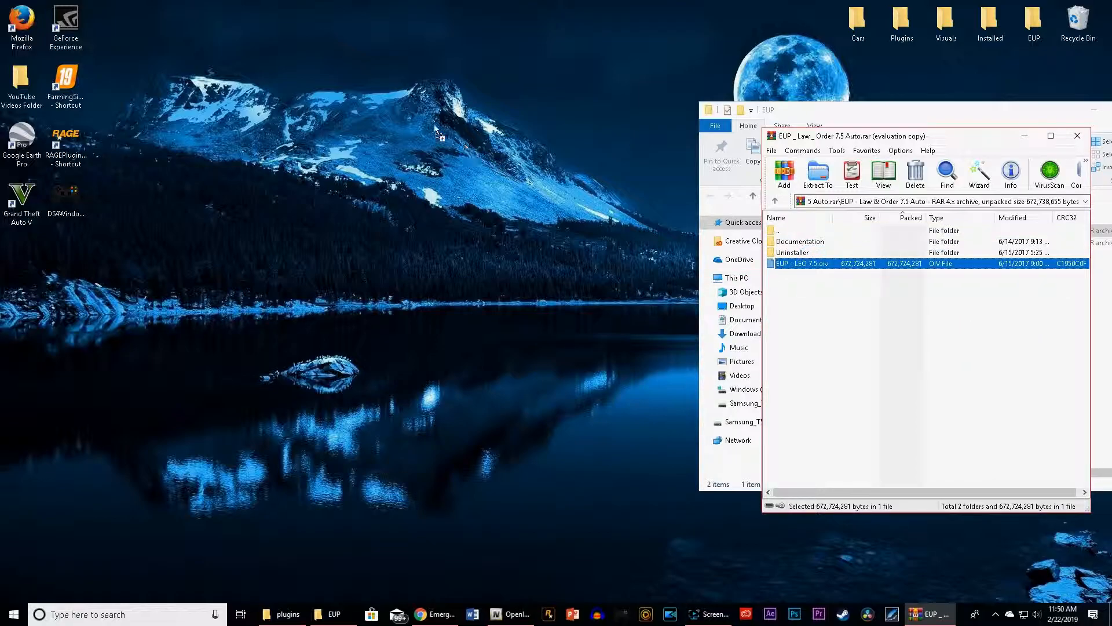
mouse_move(57, 267)
mouse_down()
mouse_move(140, 274)
mouse_move(262, 224)
mouse_move(215, 279)
mouse_move(47, 250)
mouse_up()
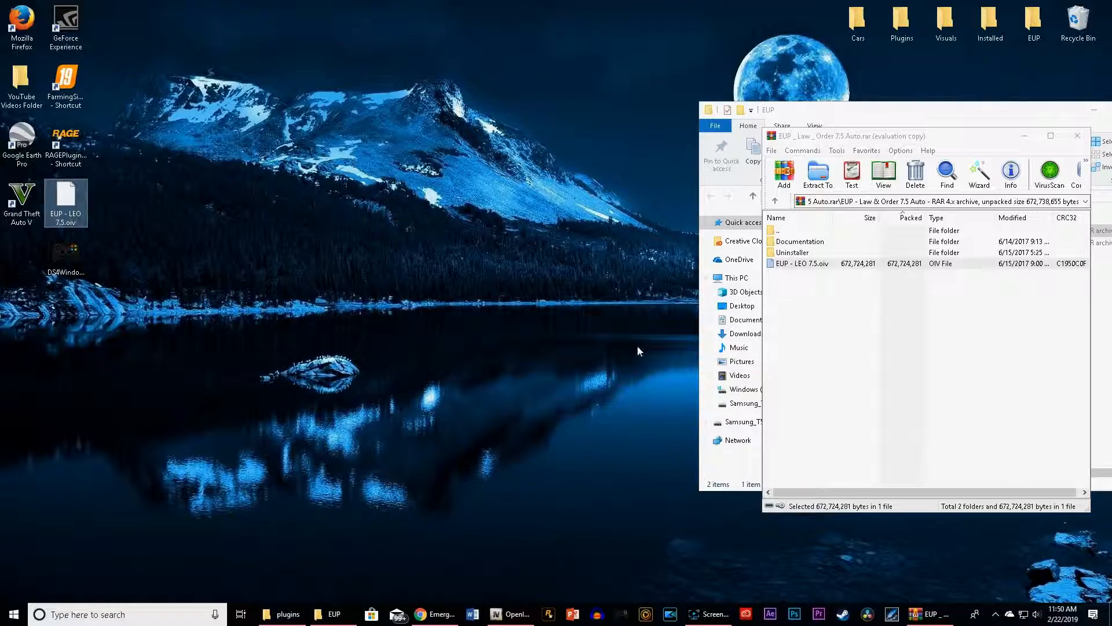
Bring OpenIV back up, read the installation instructions in readme.txt from the archive's Documentation folder and close the file
click(515, 610)
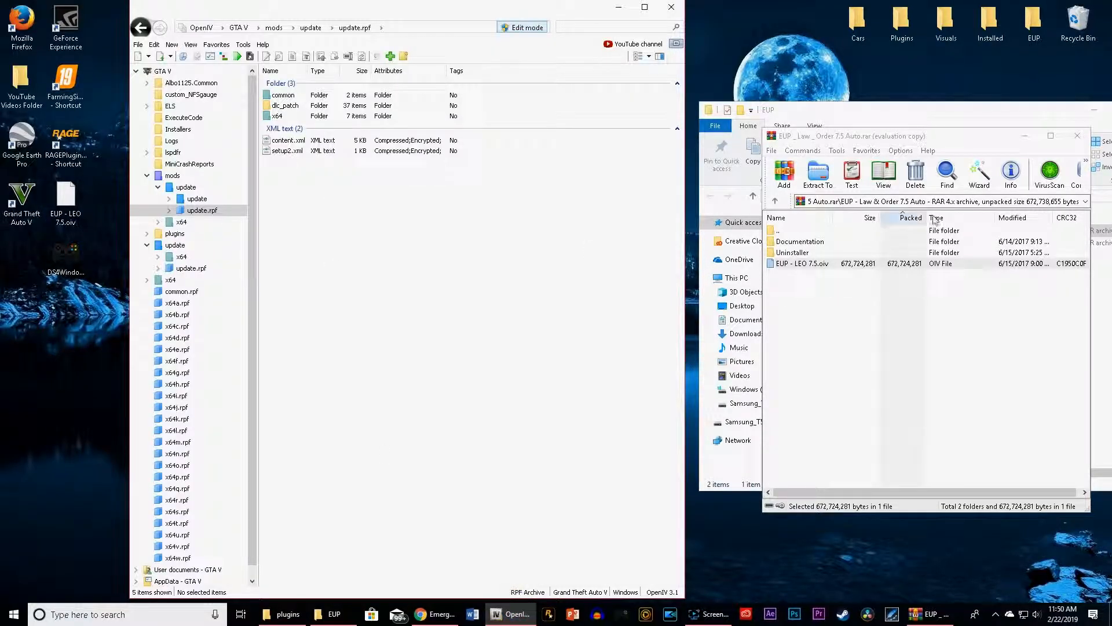
double_click(800, 242)
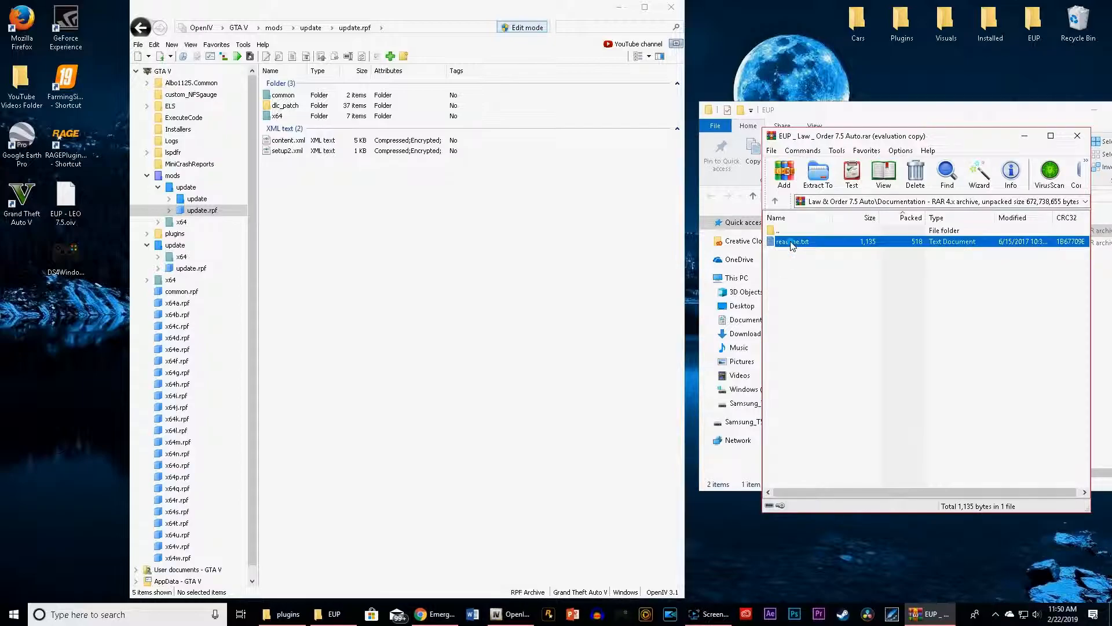
double_click(790, 241)
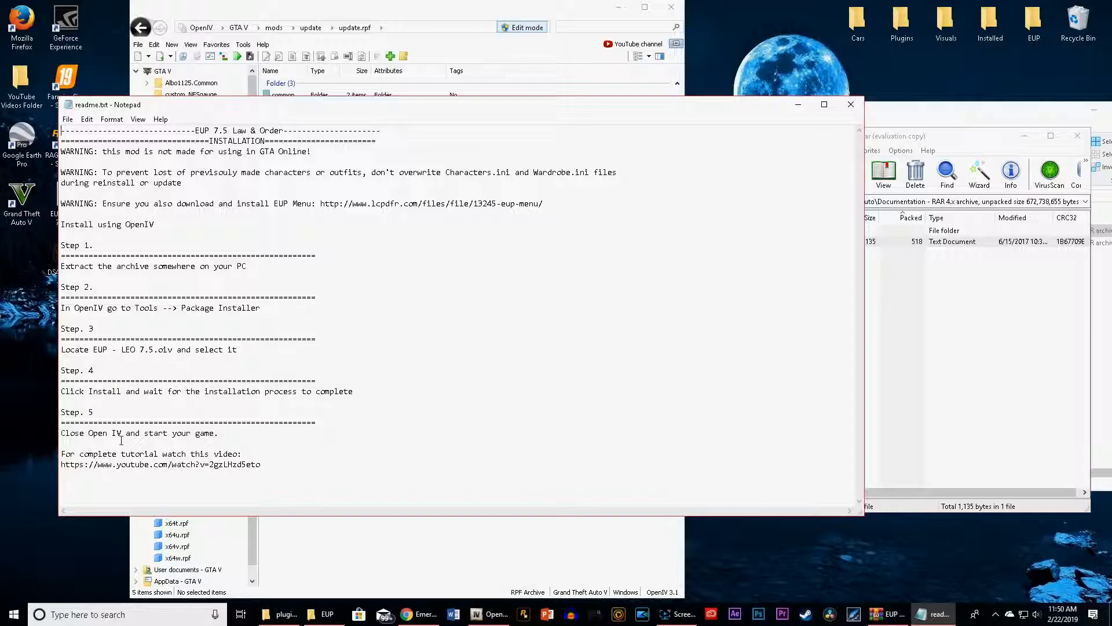
click(851, 104)
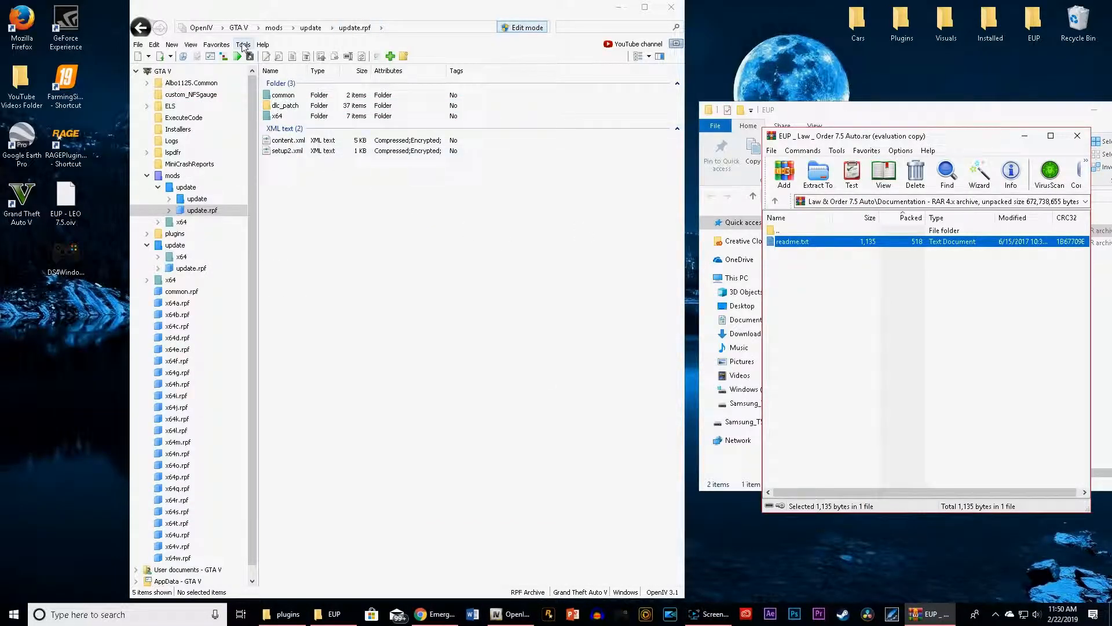
Collapse the mods and update folders in OpenIV and load EUP - LEO 7.5.oiv from the desktop into the Package Installer
click(147, 177)
click(146, 199)
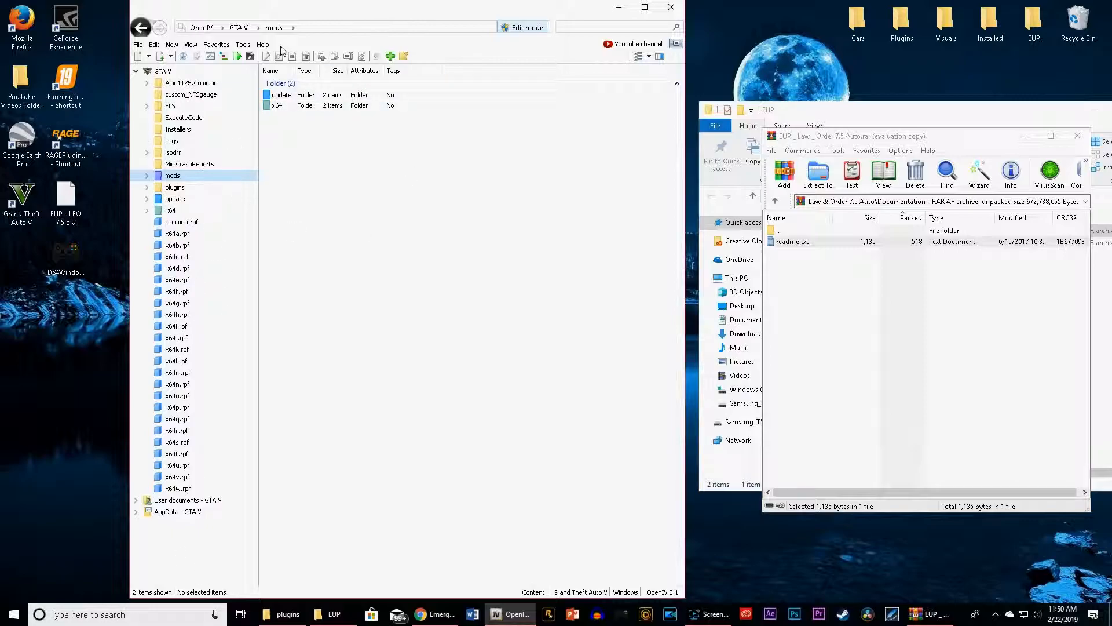
click(242, 45)
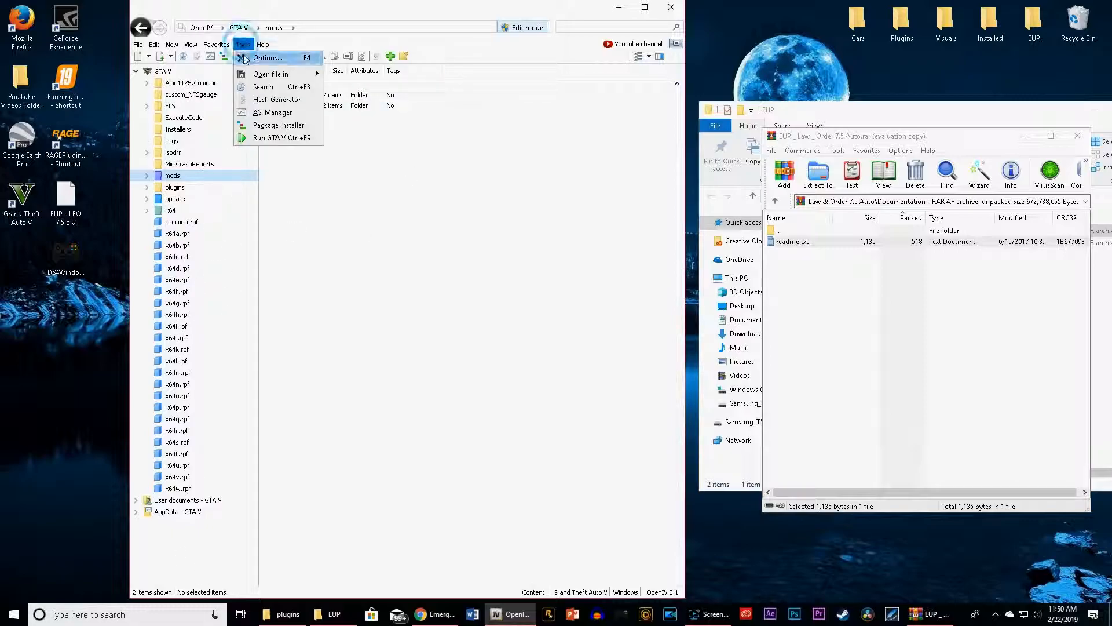
click(274, 119)
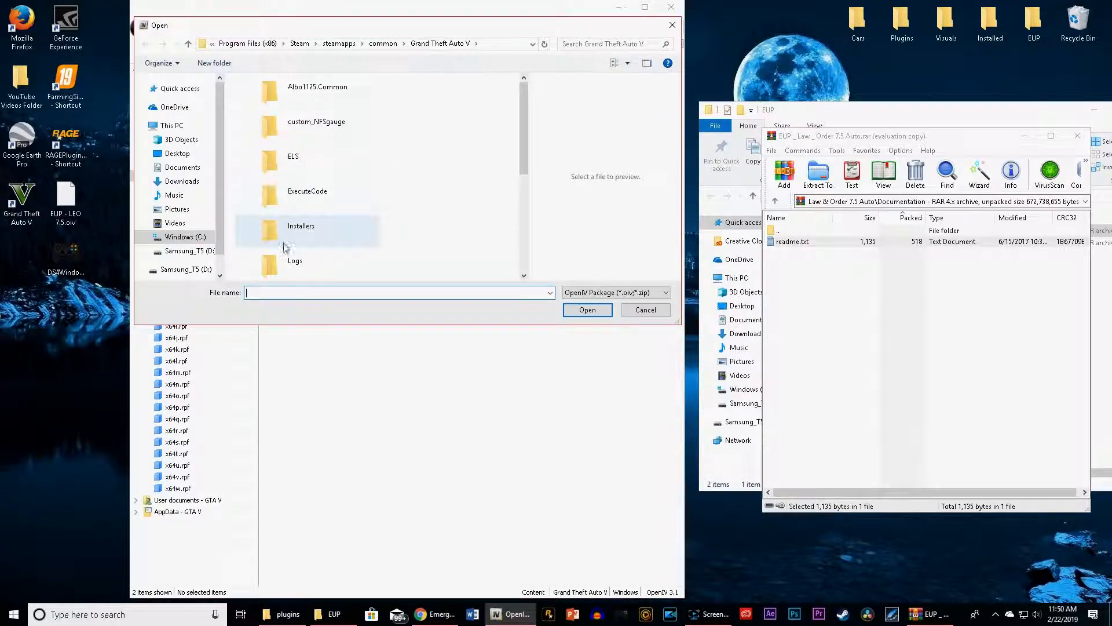
click(176, 155)
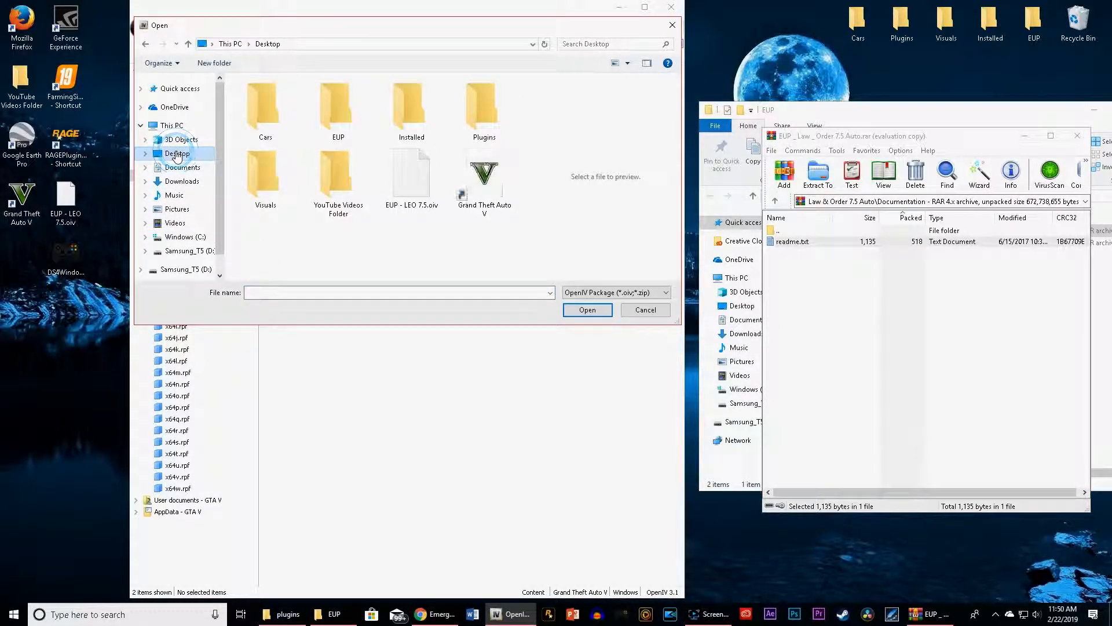
click(416, 180)
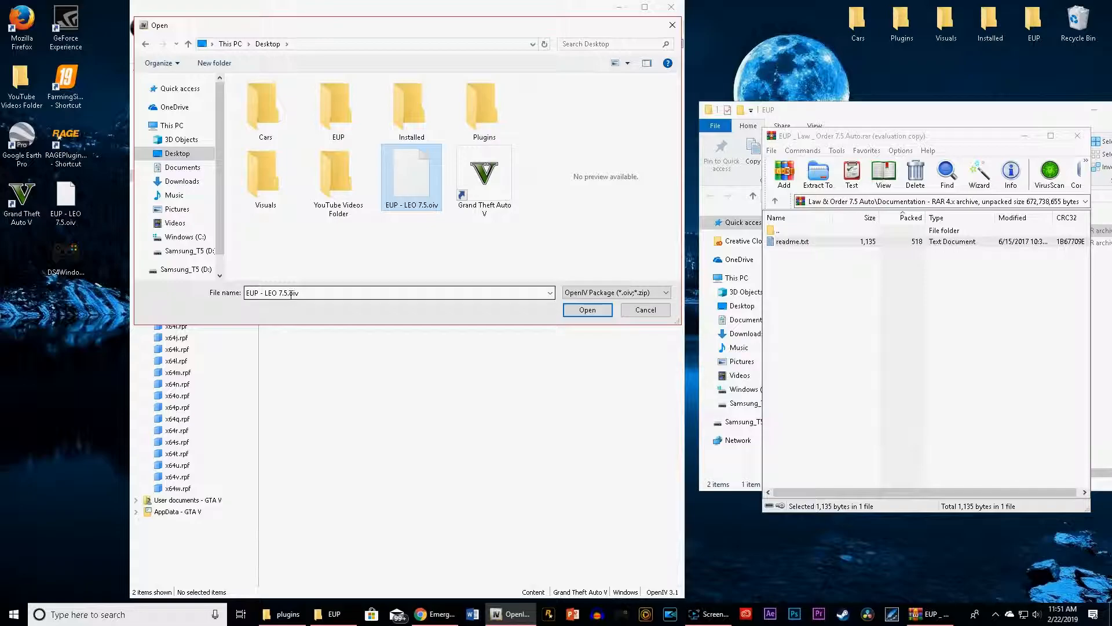
click(572, 311)
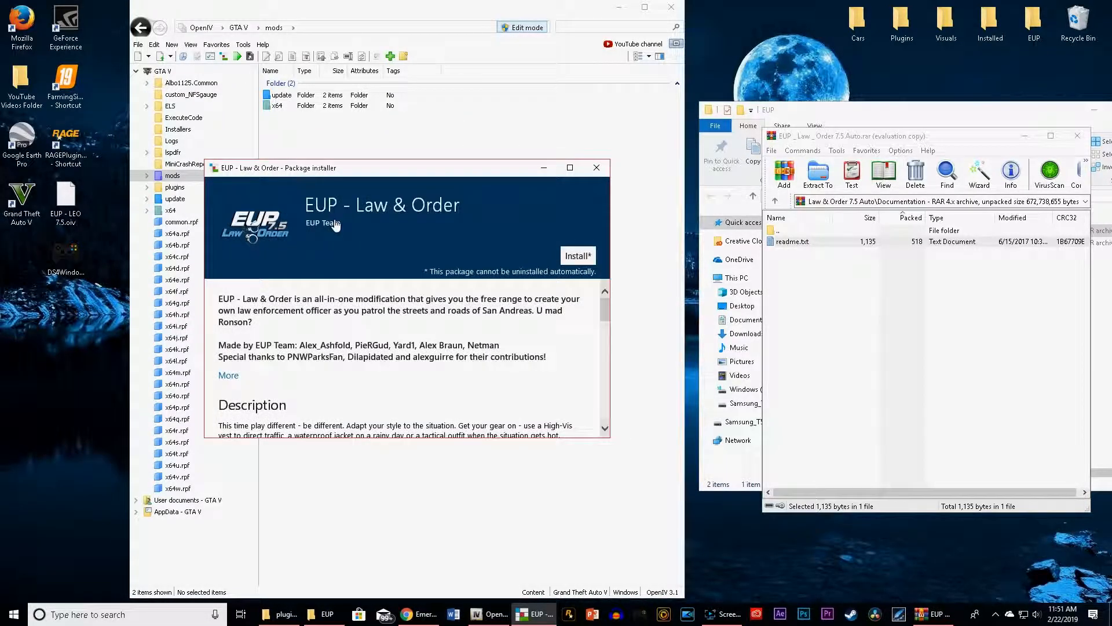
Examine the EUP - Law & Order package's description, changelog and additional information
scroll(481, 266, down, 5)
scroll(478, 269, down, 15)
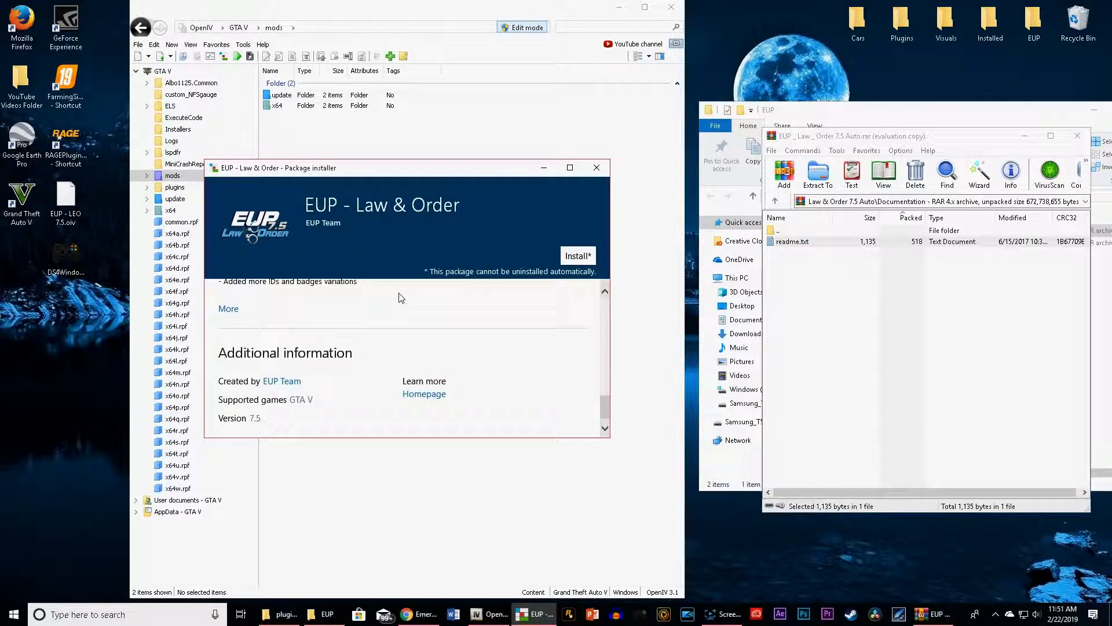
scroll(401, 297, up, 5)
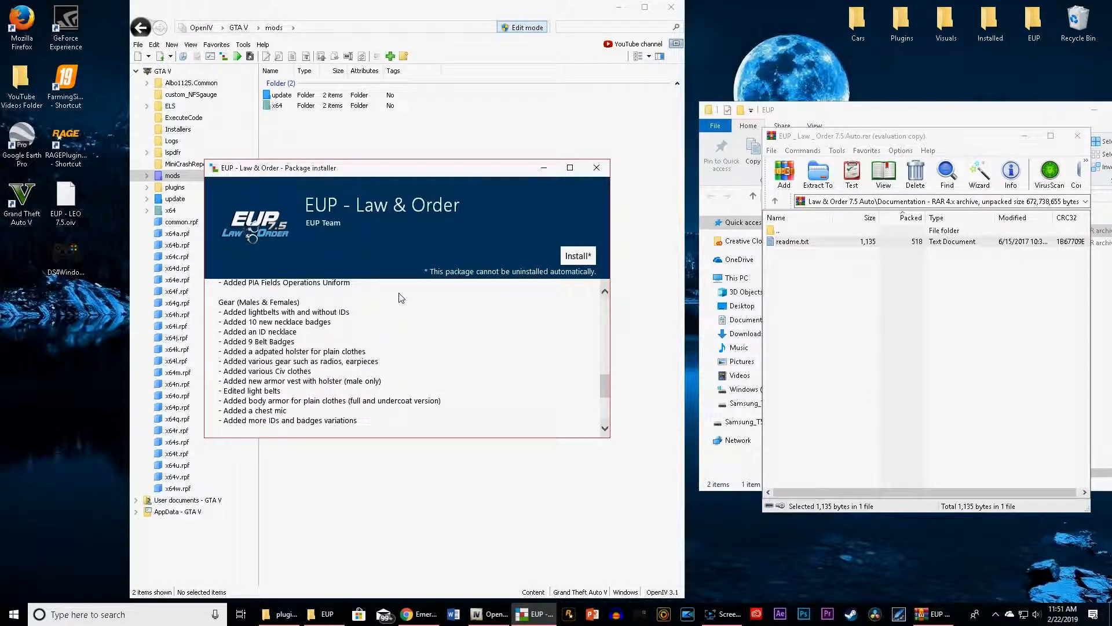
scroll(401, 297, up, 15)
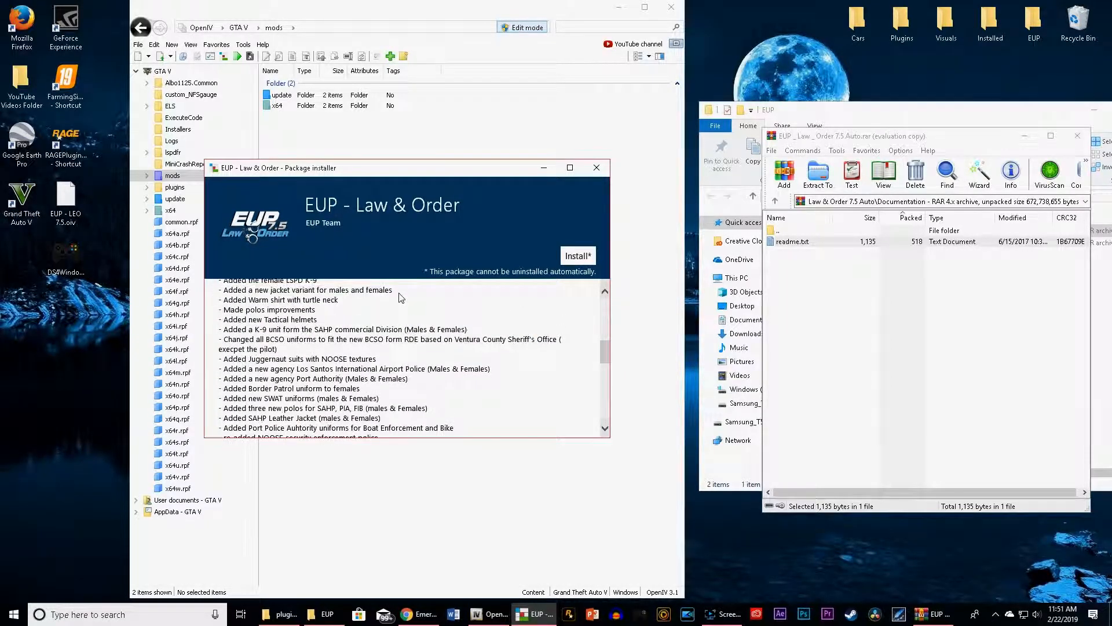
scroll(401, 298, down, 3)
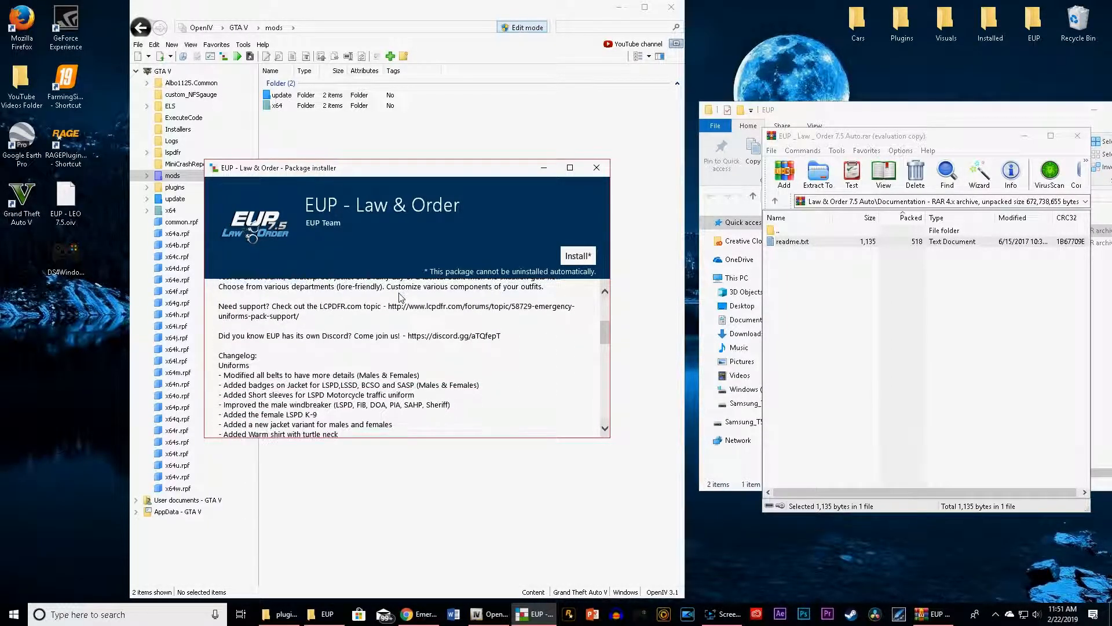
scroll(401, 298, up, 2)
scroll(402, 298, up, 2)
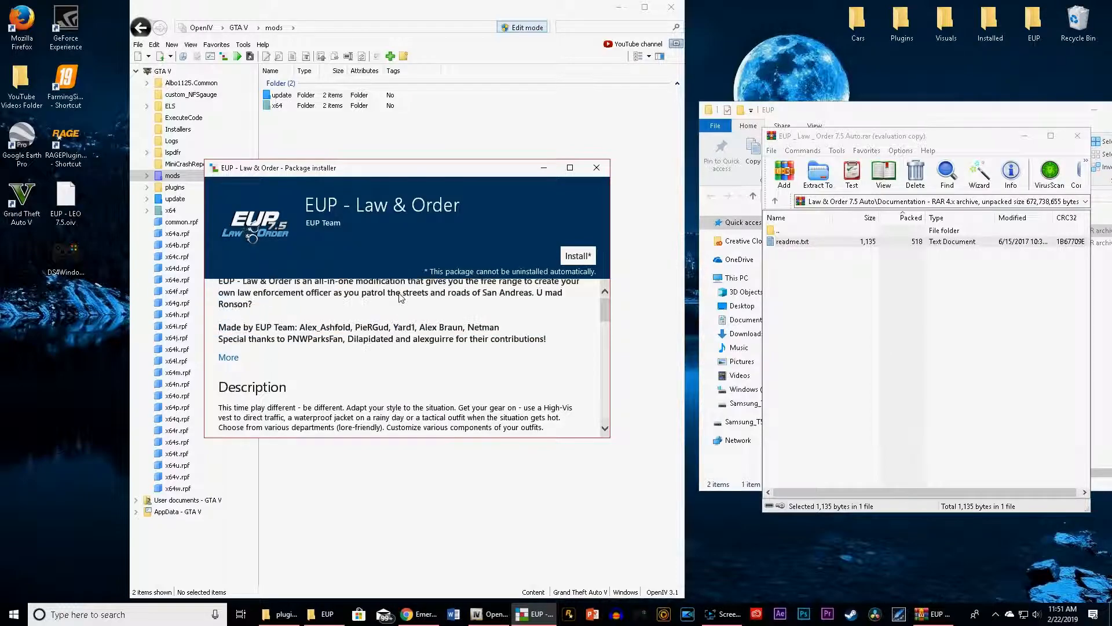
Install the EUP - Law & Order package into the "mods" folder, confirm the installation and close the Package Installer
click(581, 255)
click(363, 285)
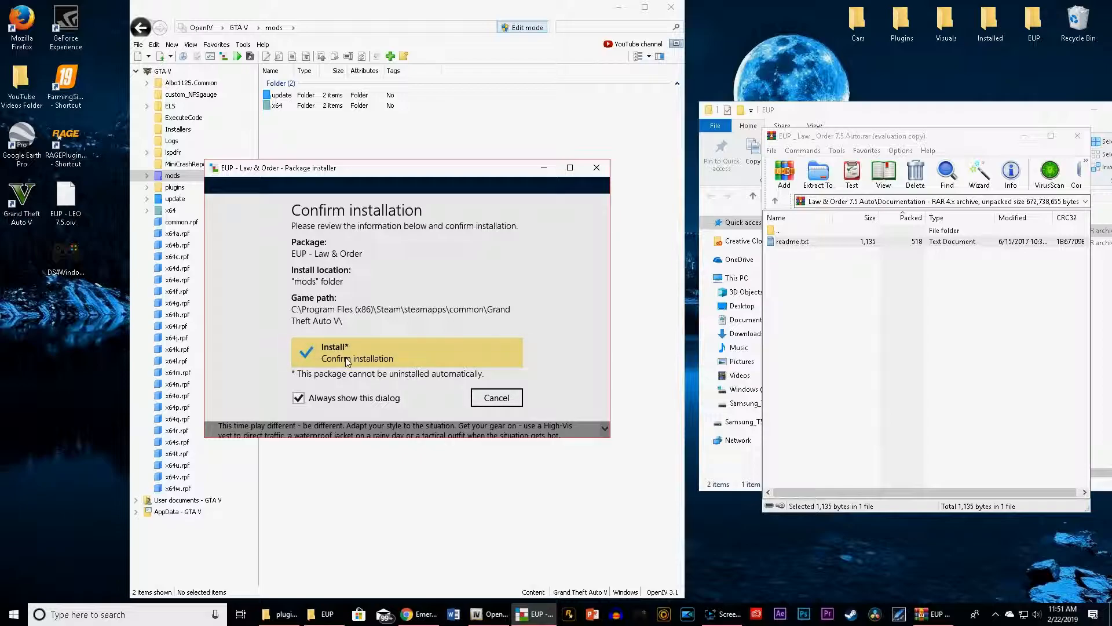
click(311, 355)
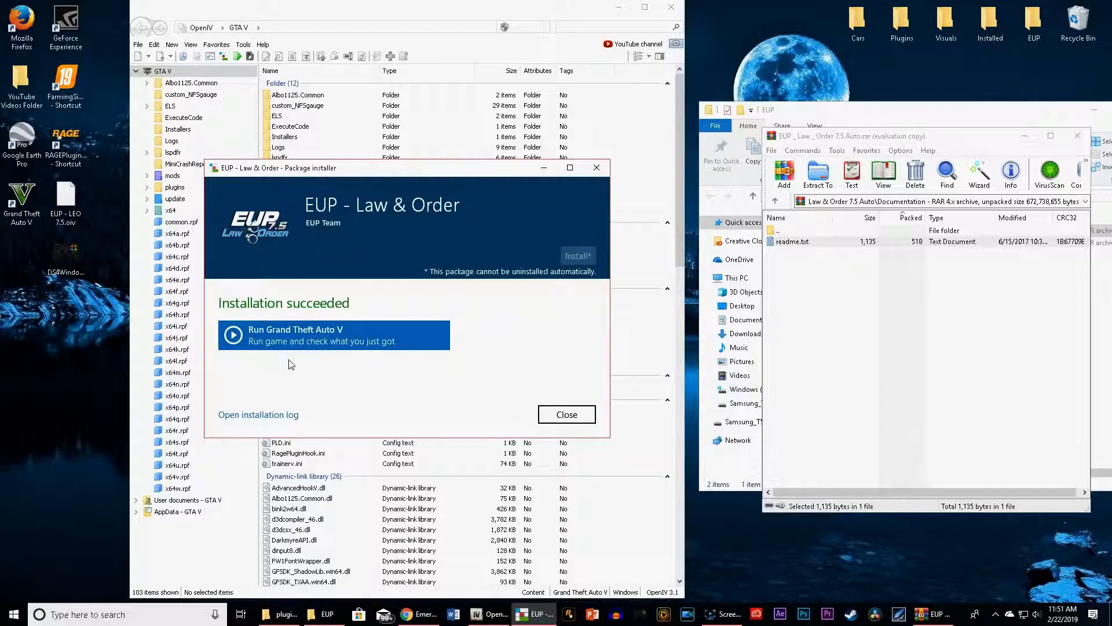
click(567, 413)
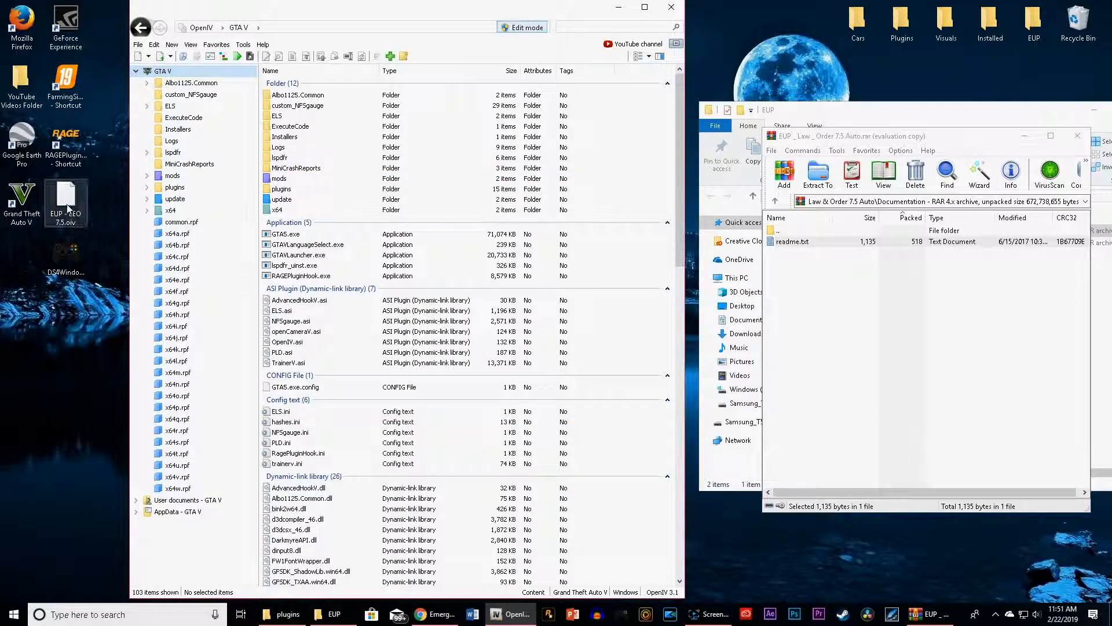
Delete EUP - LEO 7.5.oiv from the desktop and go back to the parent folder of Documentation in the Law & Order archive
right_click(71, 204)
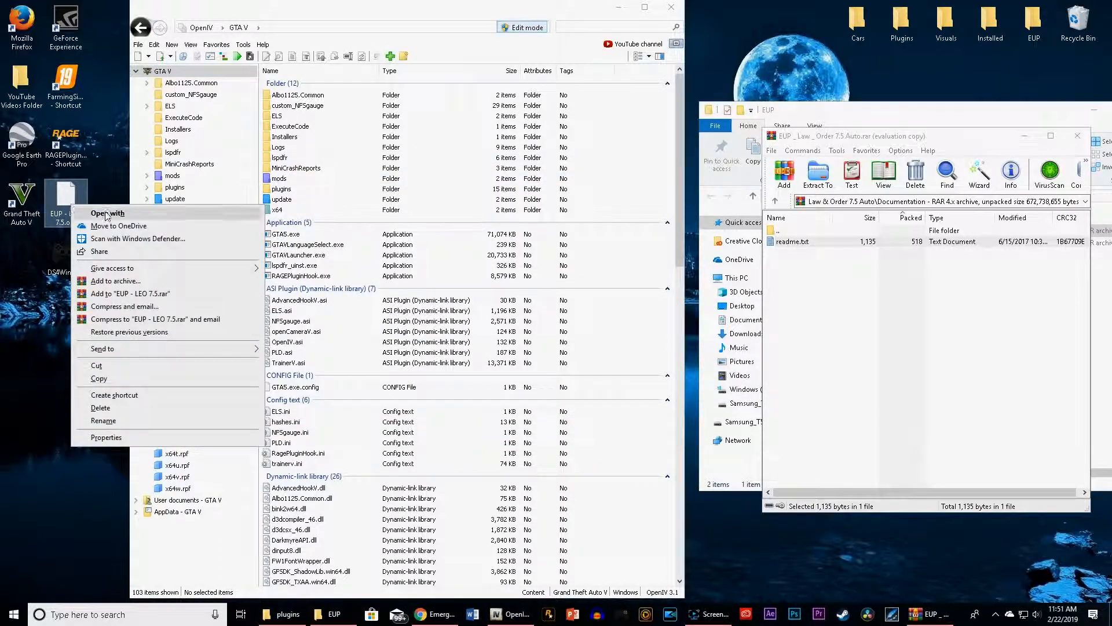
click(116, 409)
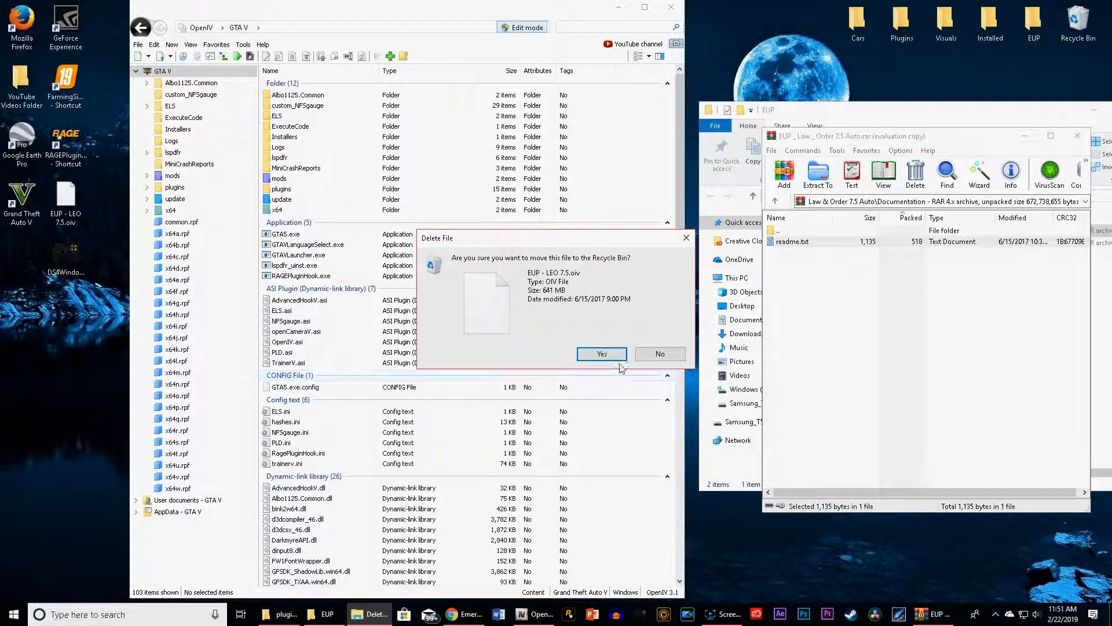
click(602, 354)
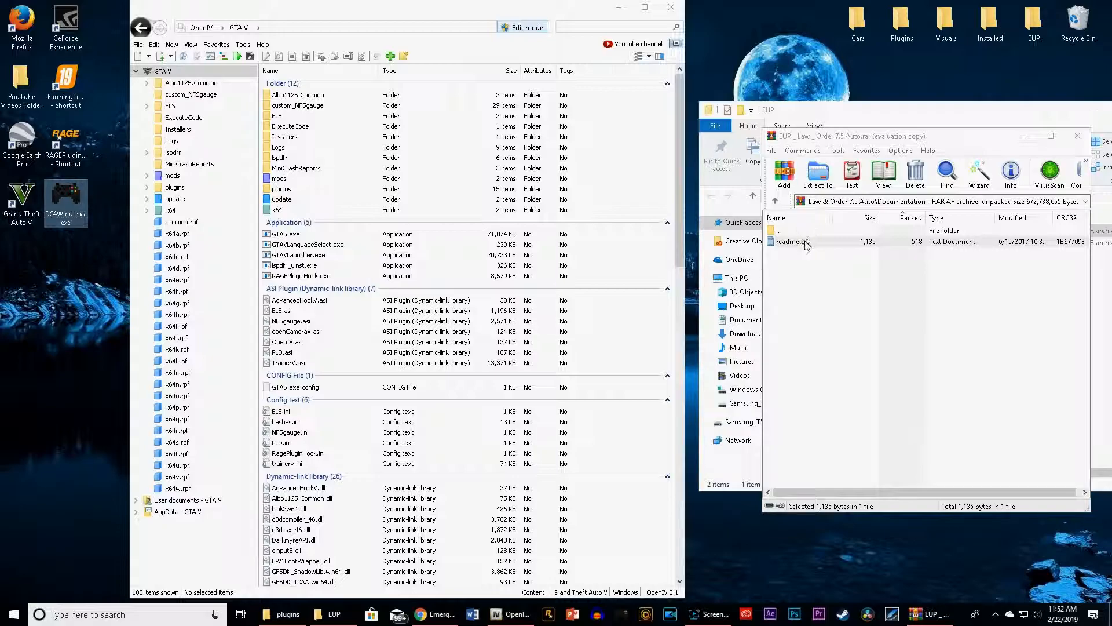
click(893, 290)
key(BackSpace)
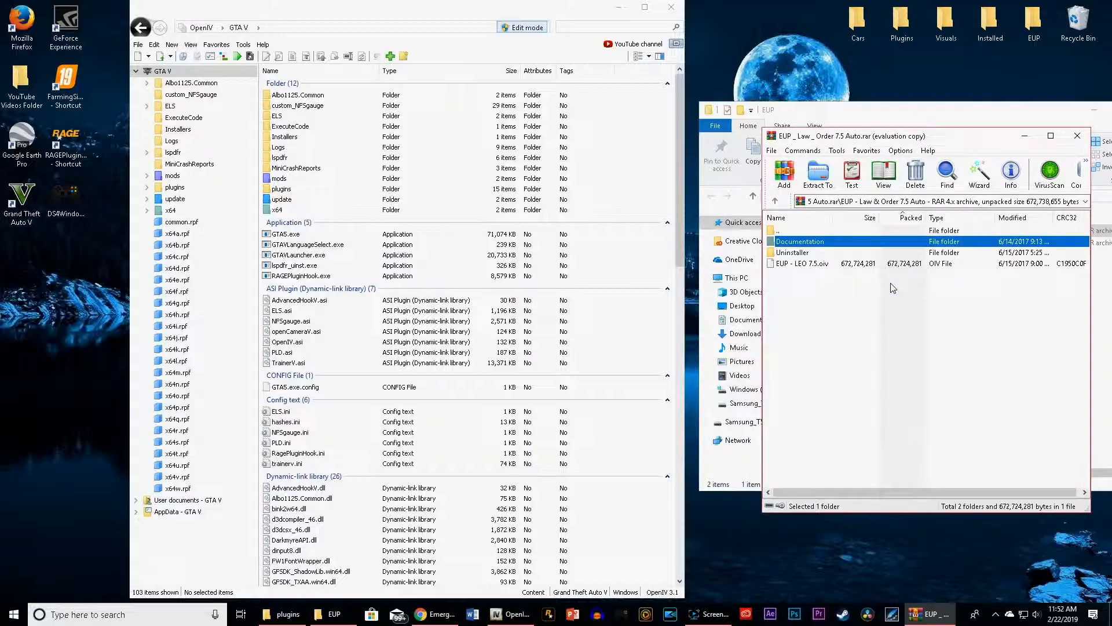
Close the EUP Law & Order 7.5 archive and move its RAR file into the Installed folder on the desktop
click(783, 254)
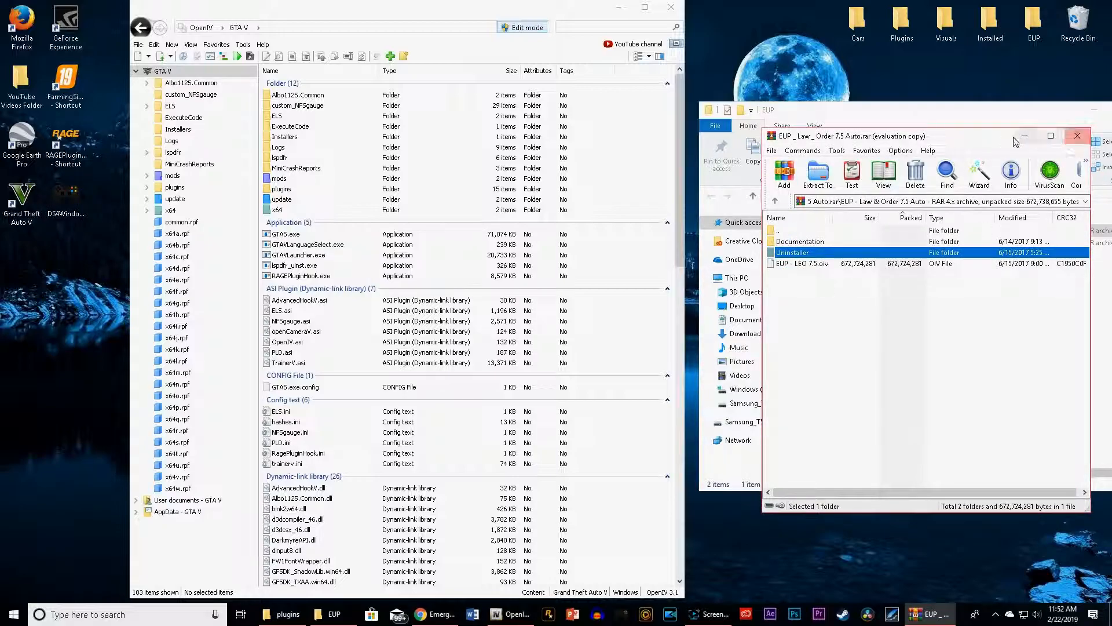
click(1087, 139)
drag(889, 230, 991, 35)
Open the EUP Serve & Rescue 1.0 archive and extract EUP - Serve & Rescue 1.0.oiv from its inner folder to the desktop
click(888, 235)
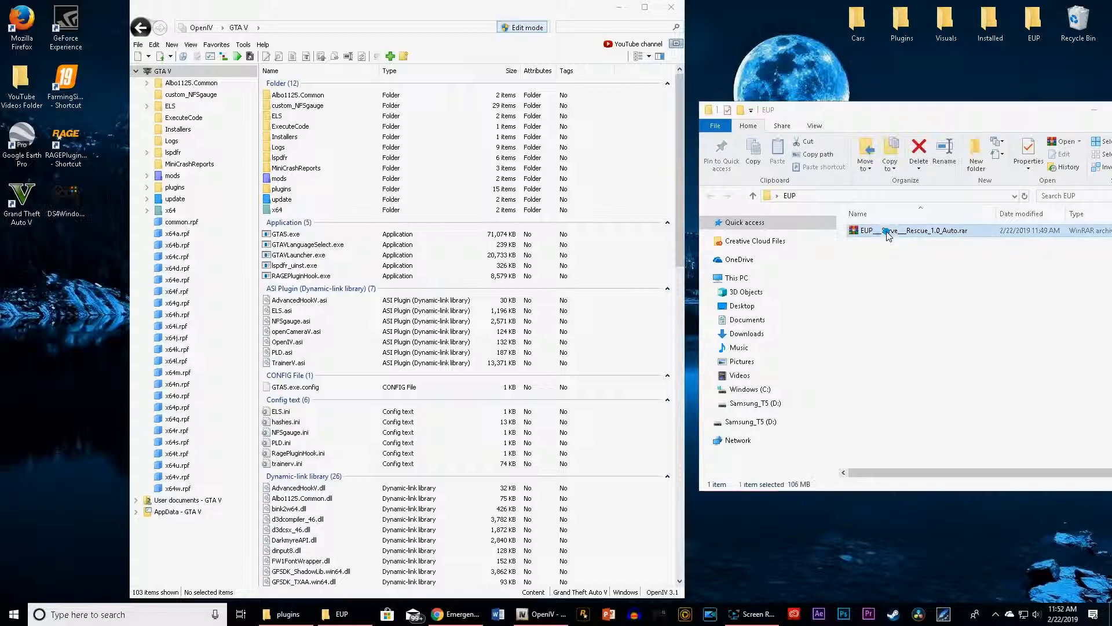
double_click(888, 232)
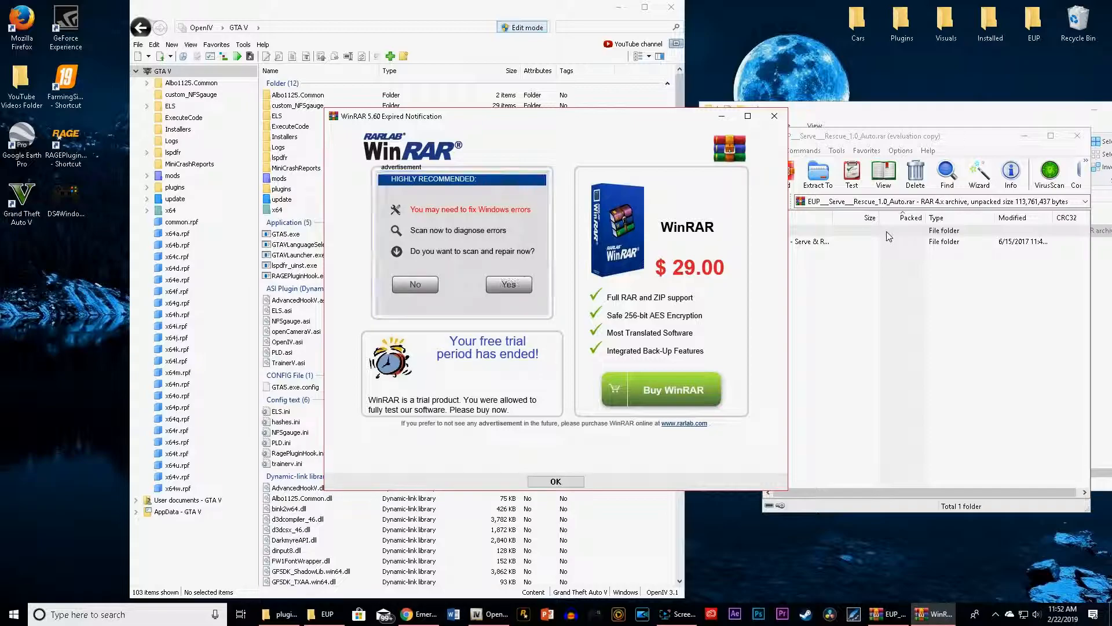
click(784, 121)
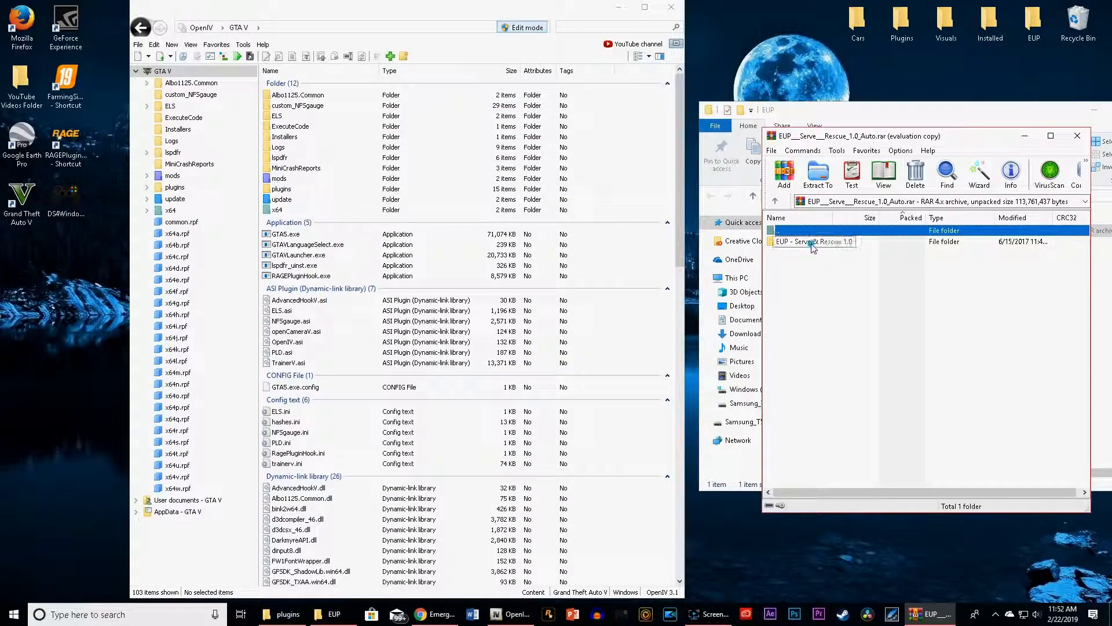
double_click(812, 242)
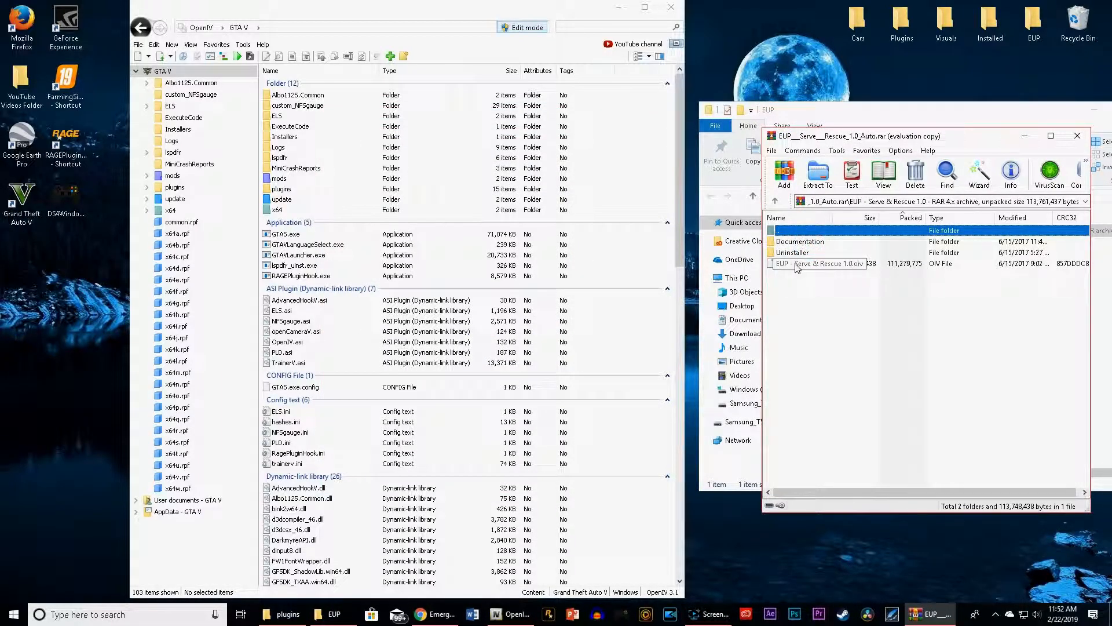
drag(797, 268, 48, 279)
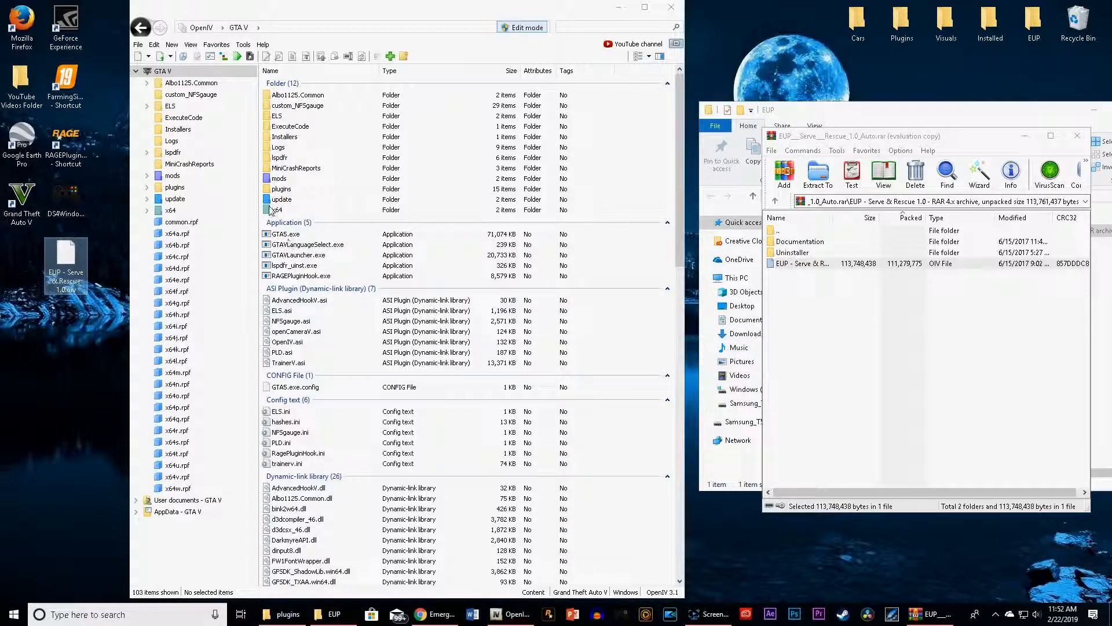
Load EUP - Serve & Rescue 1.0.oiv from the desktop into OpenIV's Package Installer
click(243, 45)
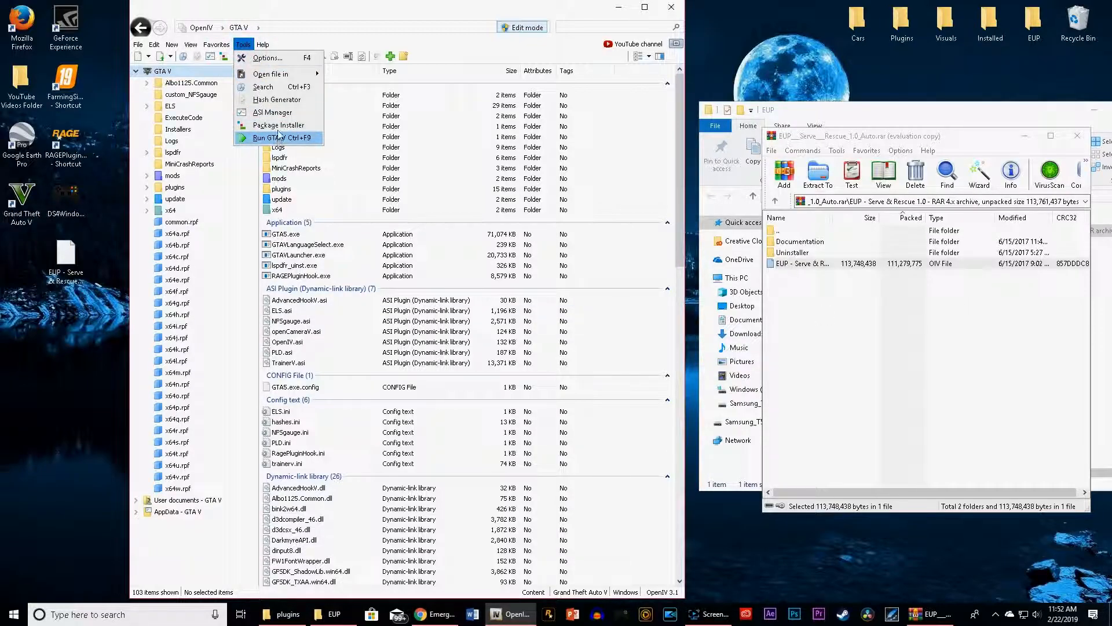
click(278, 132)
click(410, 189)
click(593, 312)
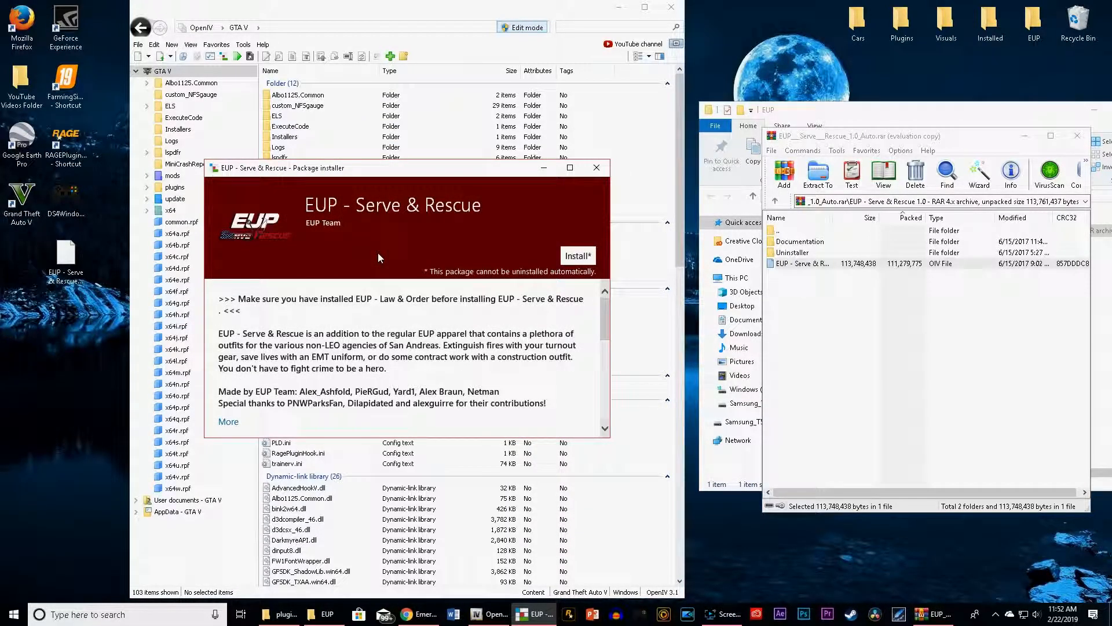
Install the EUP - Serve & Rescue package into the "mods" folder, confirm the installation and close the Package Installer
click(575, 258)
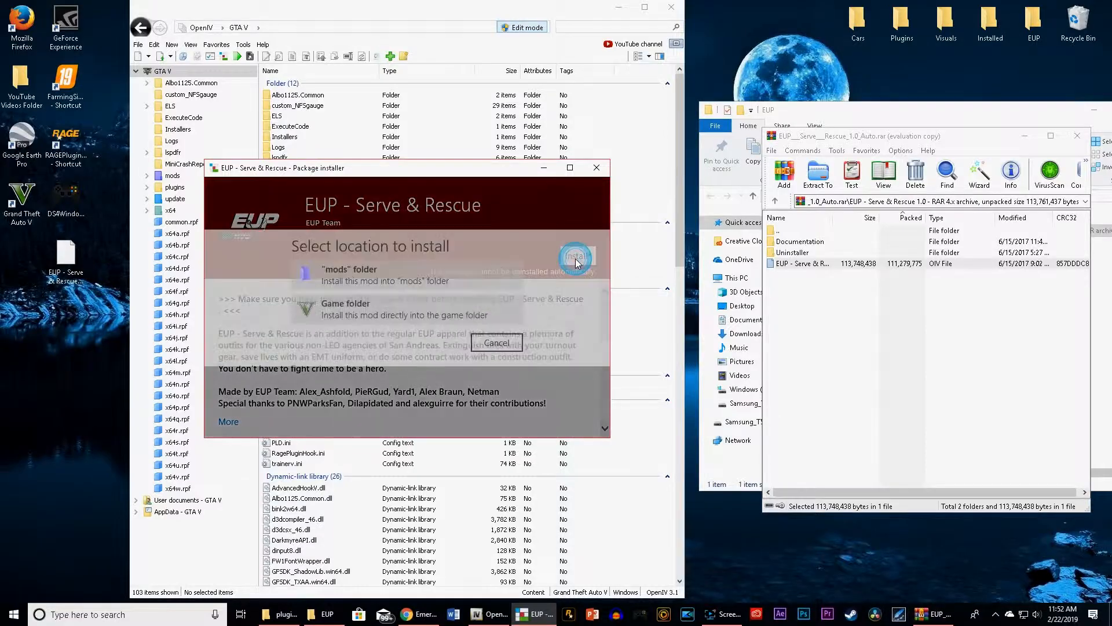
click(418, 287)
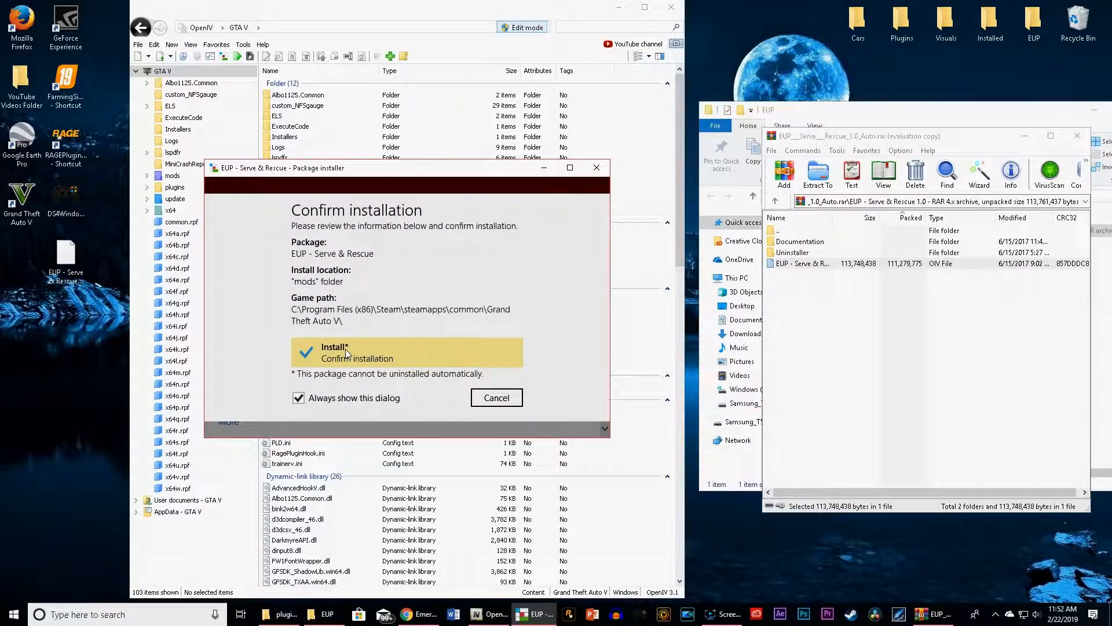
click(345, 348)
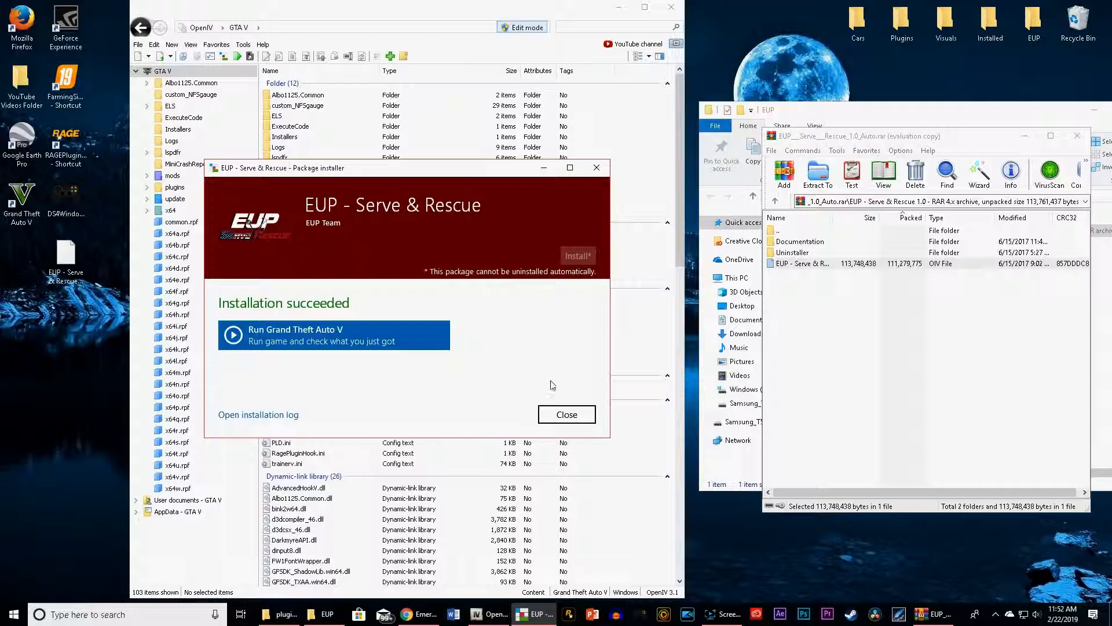
click(565, 413)
Delete the Serve & Rescue OIV file from the desktop, close its archive and move the RAR file into the Installed folder
drag(58, 196, 1081, 12)
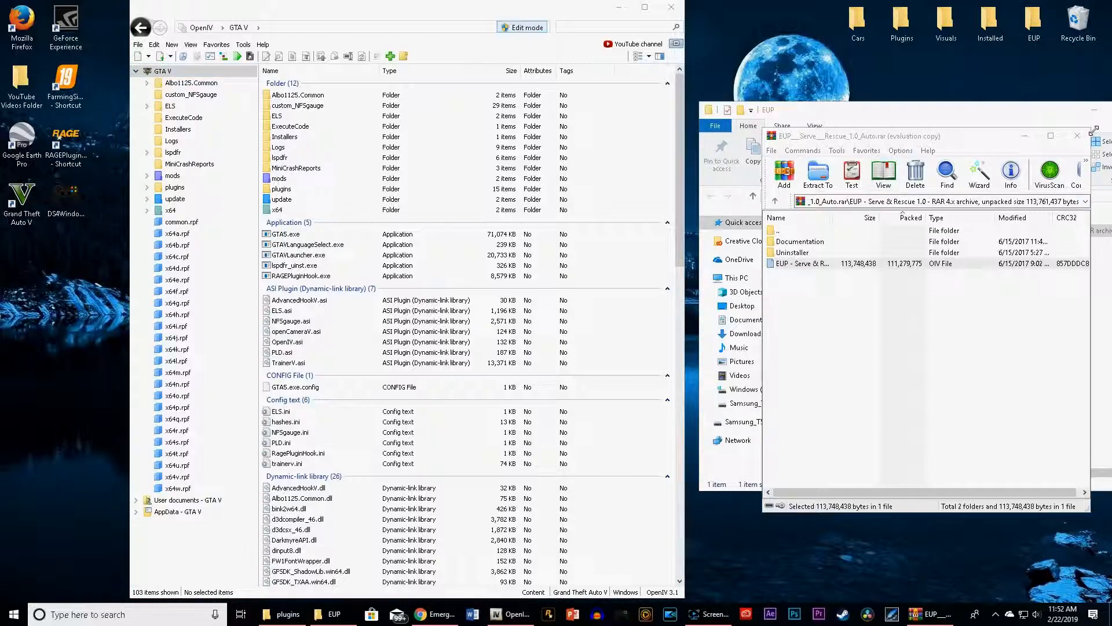
click(1077, 135)
drag(869, 230, 1010, 32)
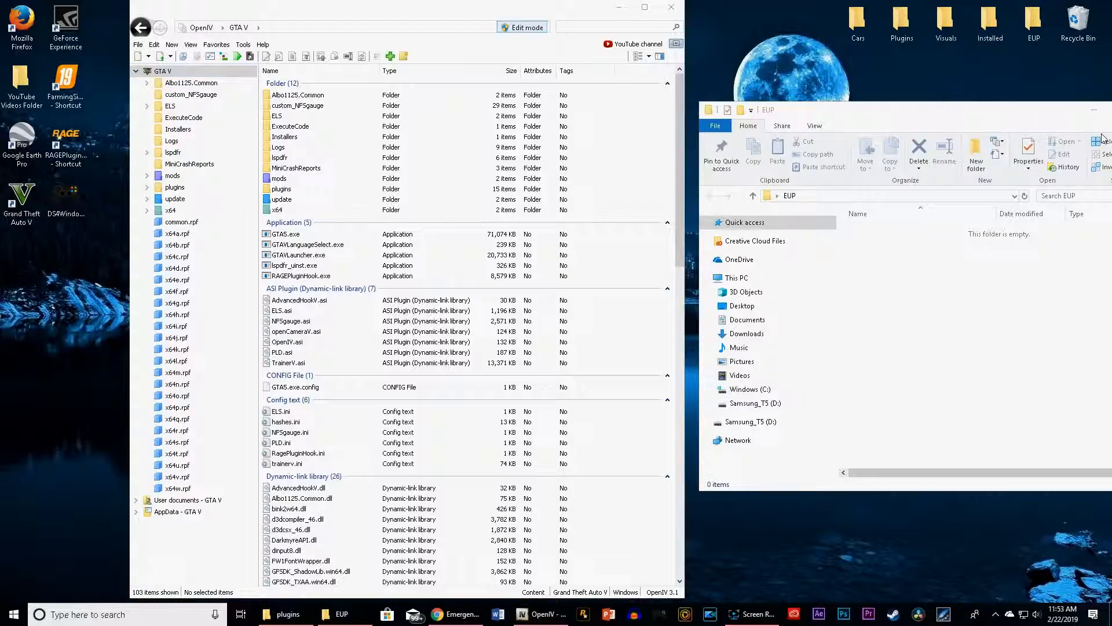
Close the EUP folder window and delete the EUP folder from the desktop, confirming its move to the Recycle Bin
drag(1094, 109, 970, 108)
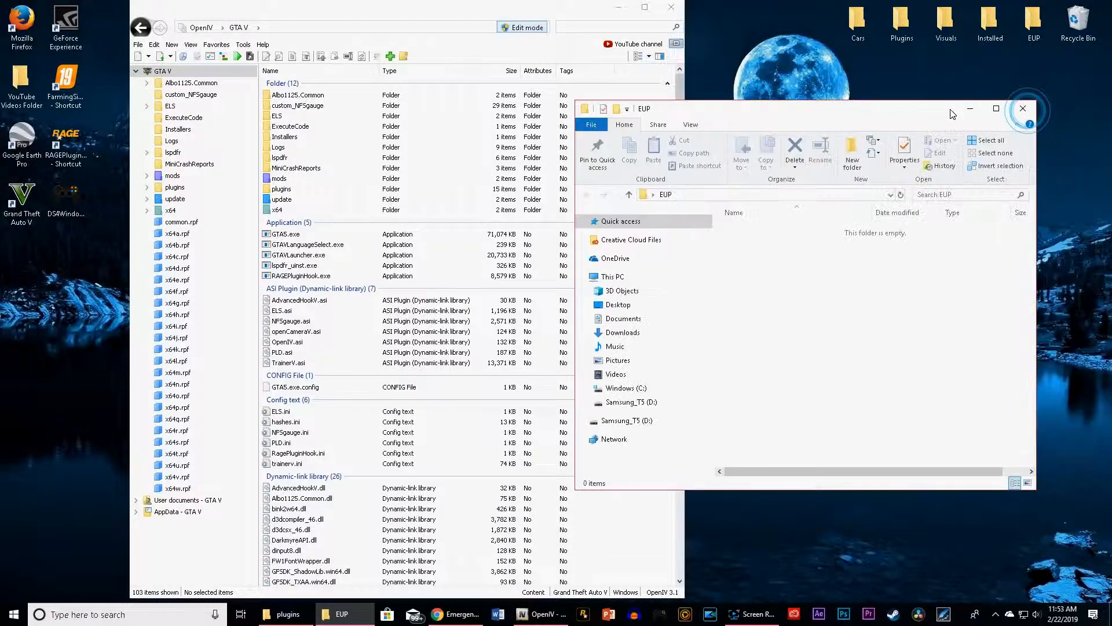
click(1020, 109)
right_click(1027, 28)
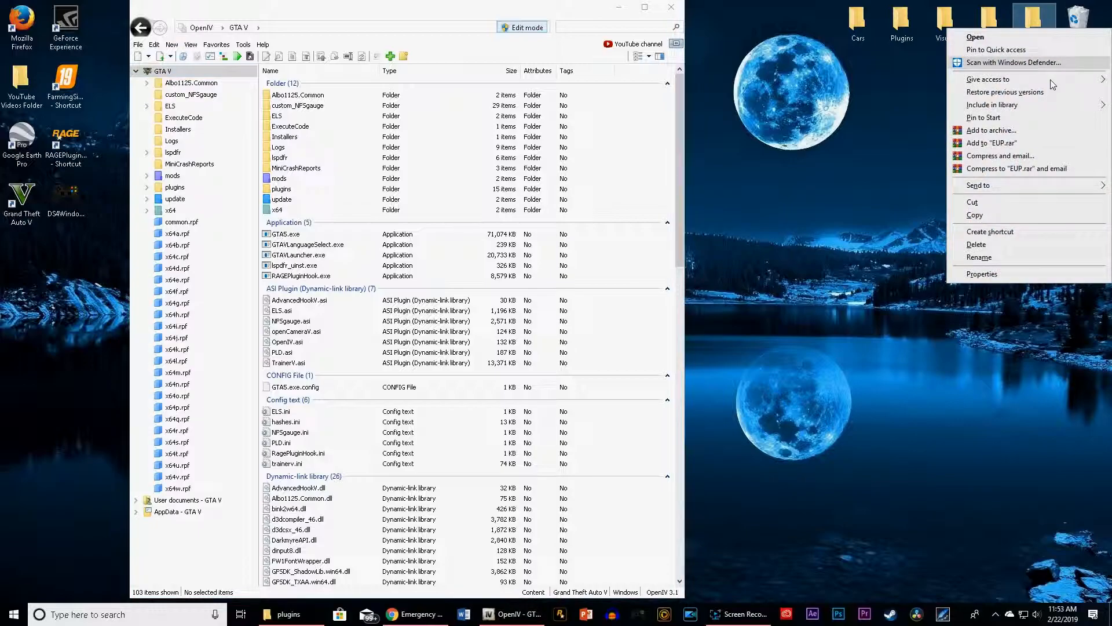
click(1027, 246)
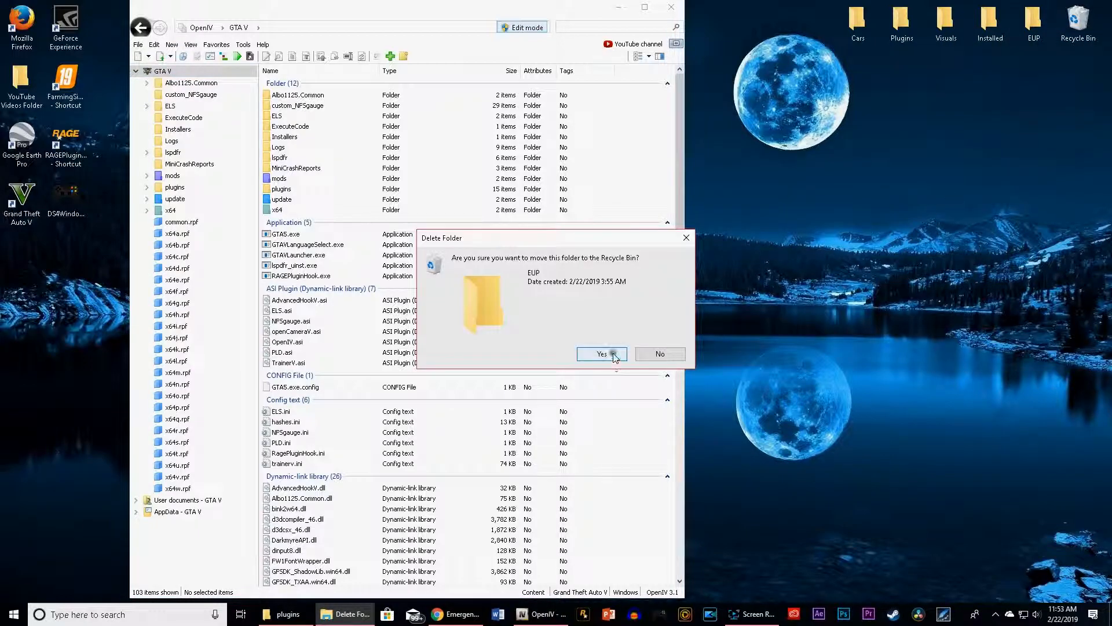
click(603, 354)
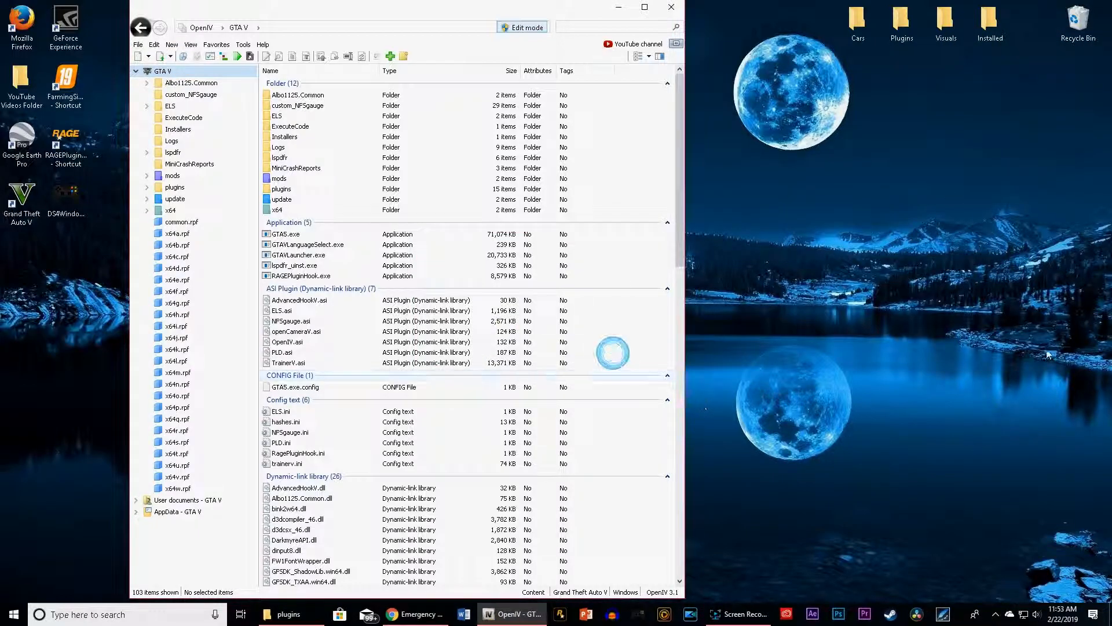
Look through the car archives in the desktop's Cars folder with its window placed beside OpenIV, and close the folder
double_click(858, 23)
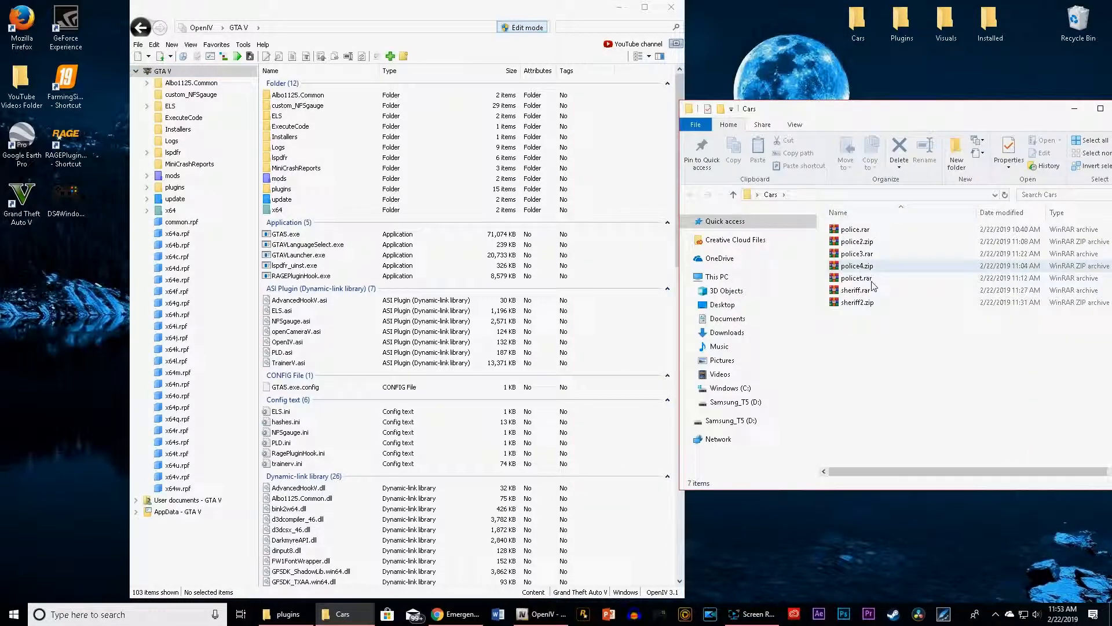
drag(404, 13, 300, 20)
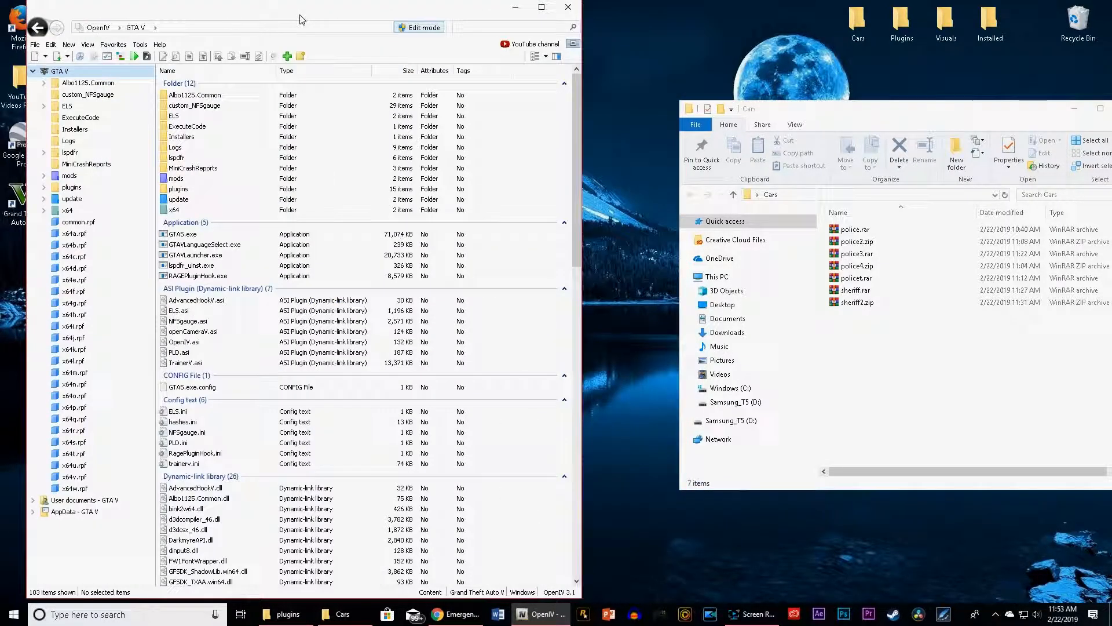
drag(933, 113, 870, 99)
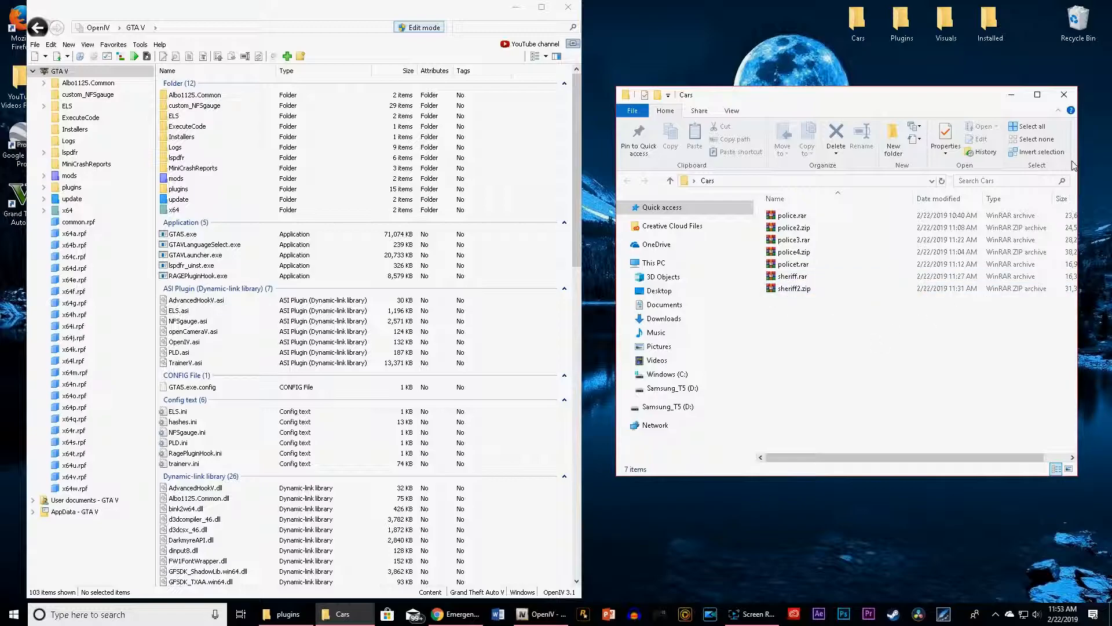
drag(789, 325, 875, 318)
click(1063, 94)
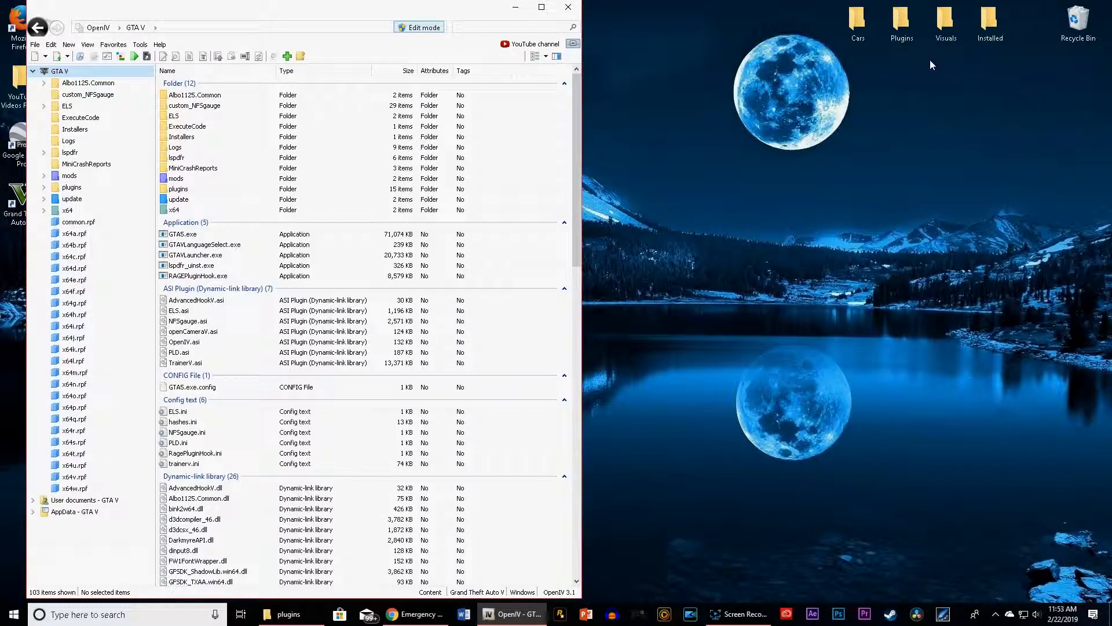
Check the contents of the Visuals and Plugins folders on the desktop, closing each one after viewing
double_click(945, 23)
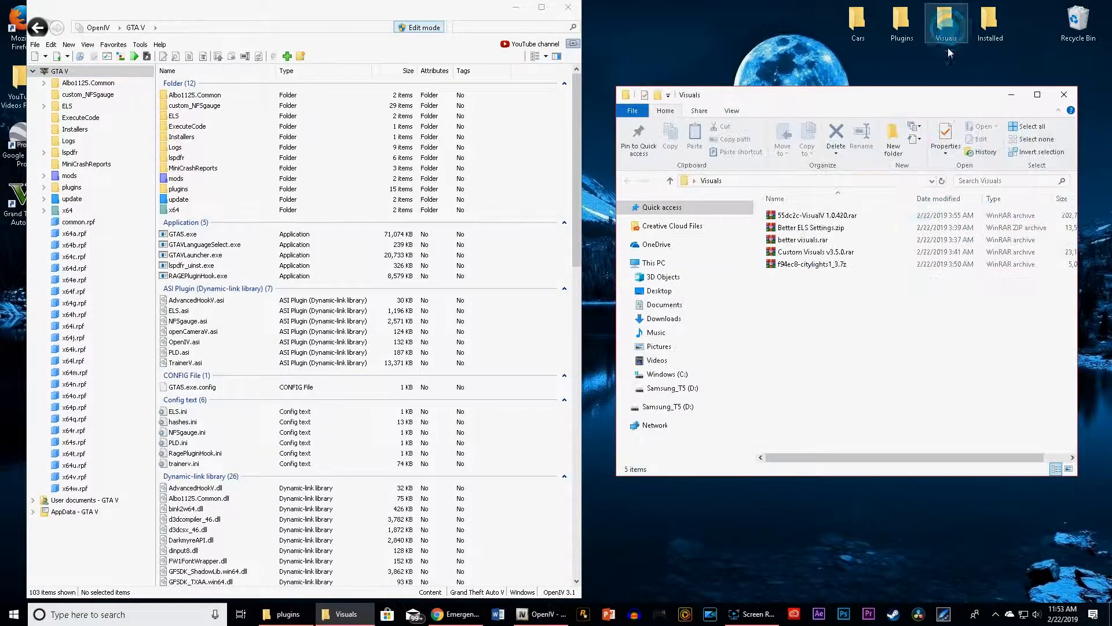
mouse_move(811, 297)
mouse_down()
mouse_move(803, 216)
mouse_move(814, 277)
mouse_up()
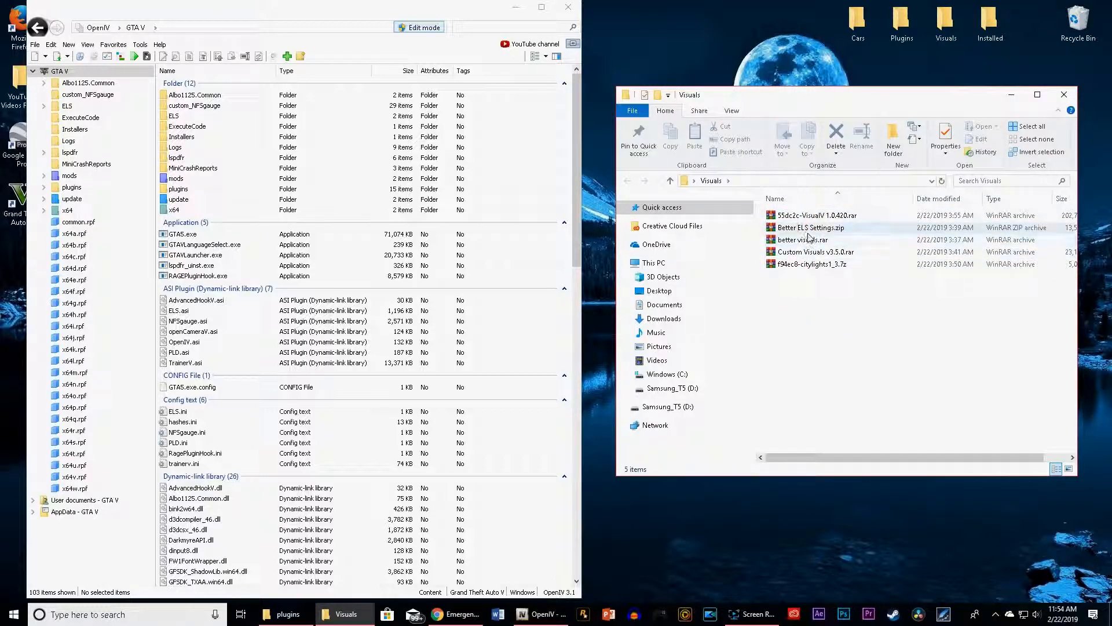
click(1064, 97)
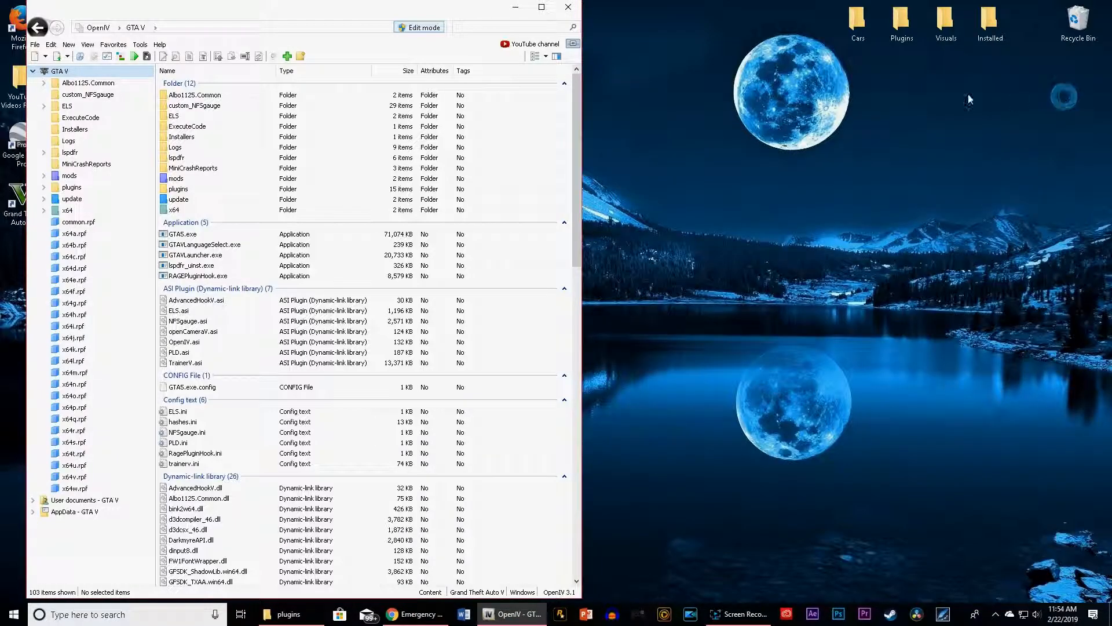
click(903, 26)
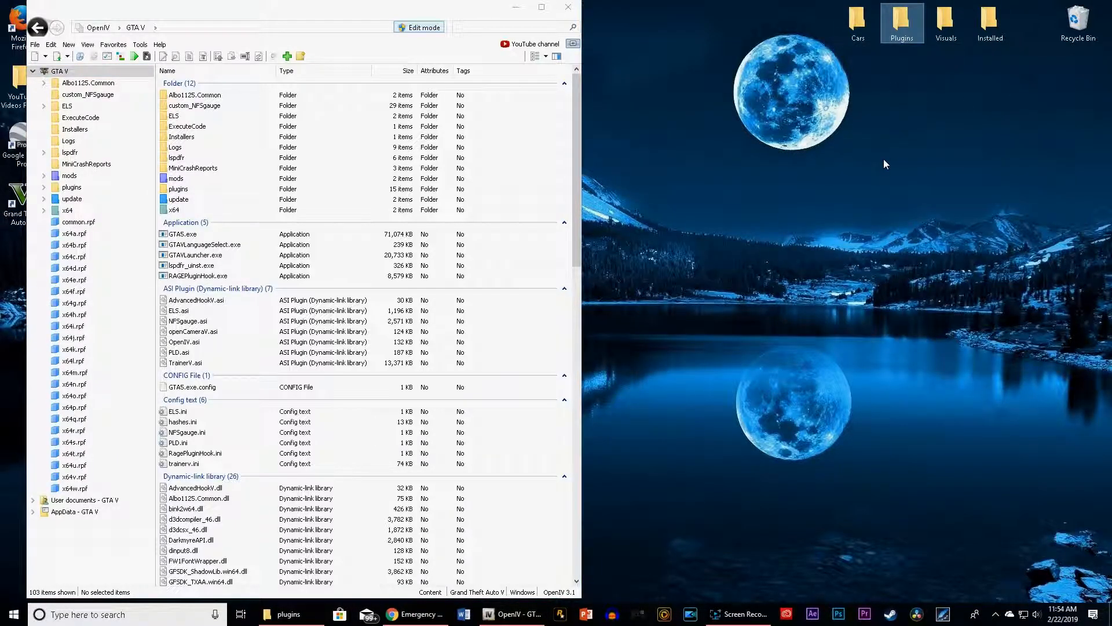
double_click(901, 29)
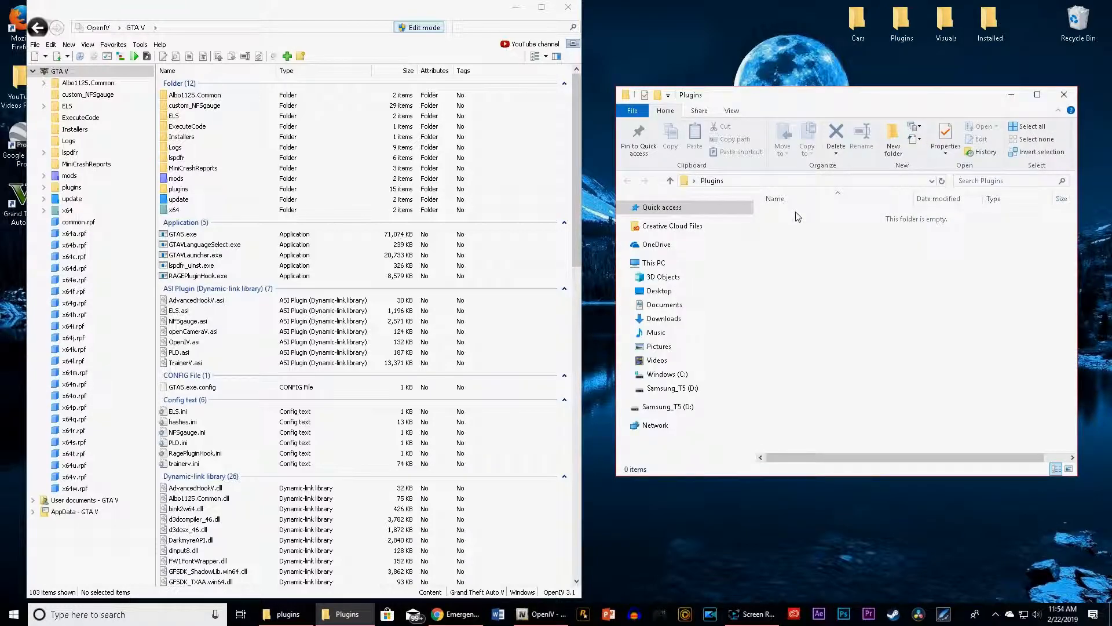
click(1064, 95)
Move the desktop's Plugins folder beside the Recycle Bin and Cars beside Visuals, and check the Installed folder's contents
drag(901, 26, 1035, 38)
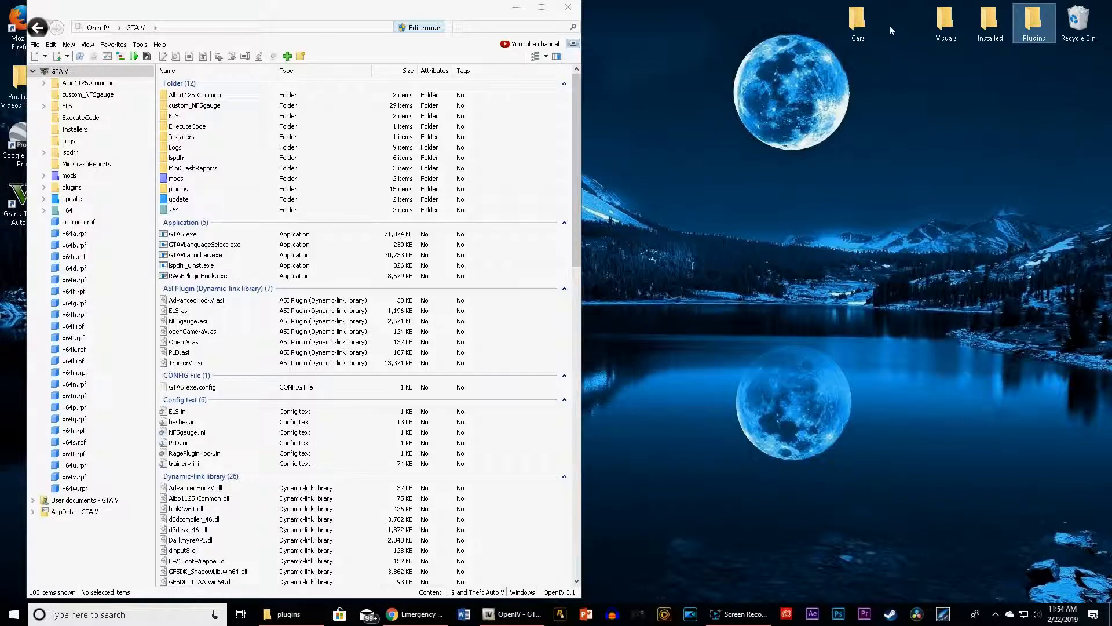
drag(863, 23, 909, 25)
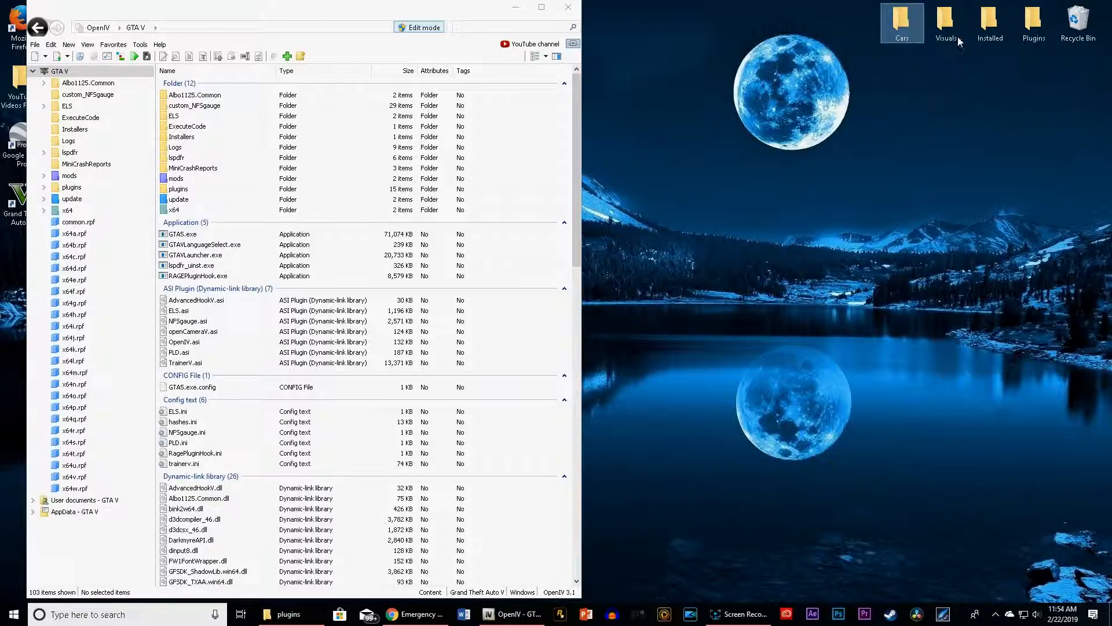
double_click(987, 26)
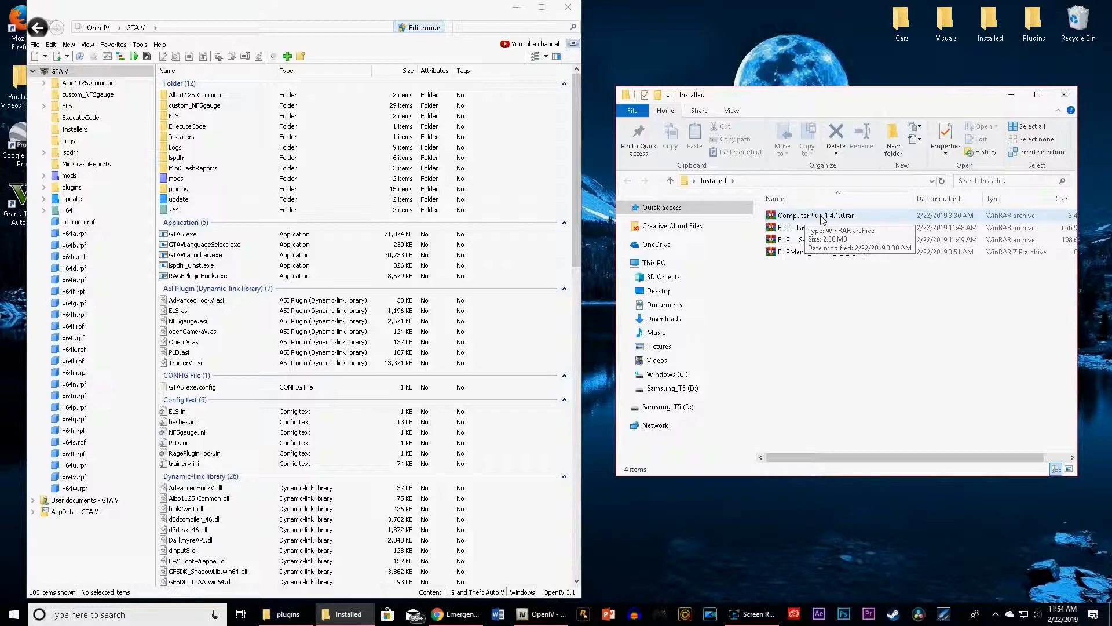
click(1064, 94)
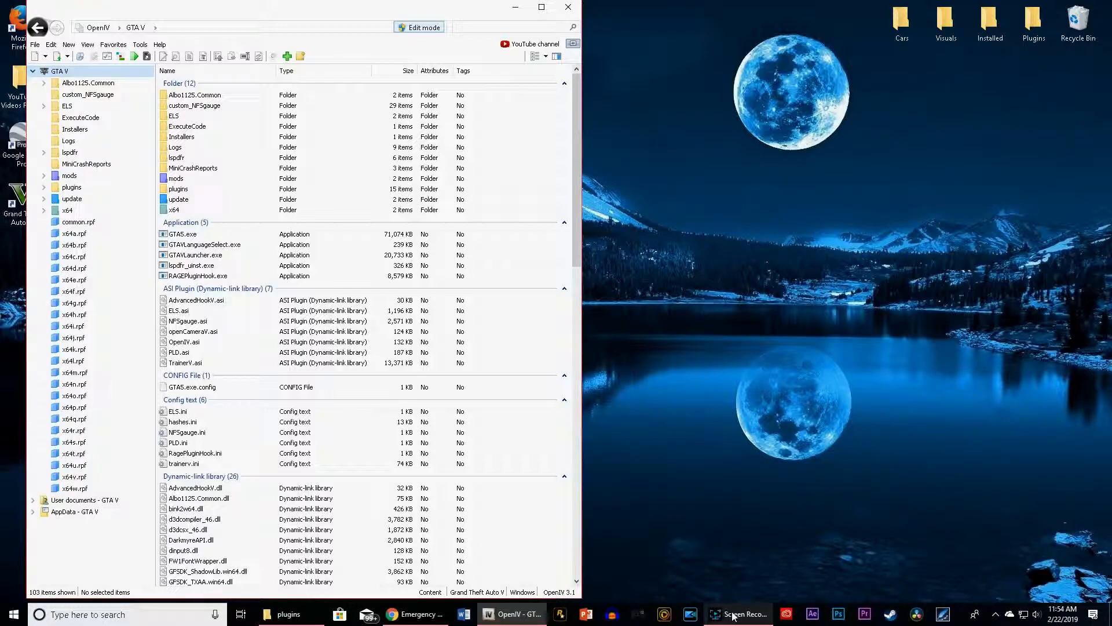
Close OpenIV and open presetoutfits.ini from the EUP folder inside Grand Theft Auto V's plugins folder
click(567, 7)
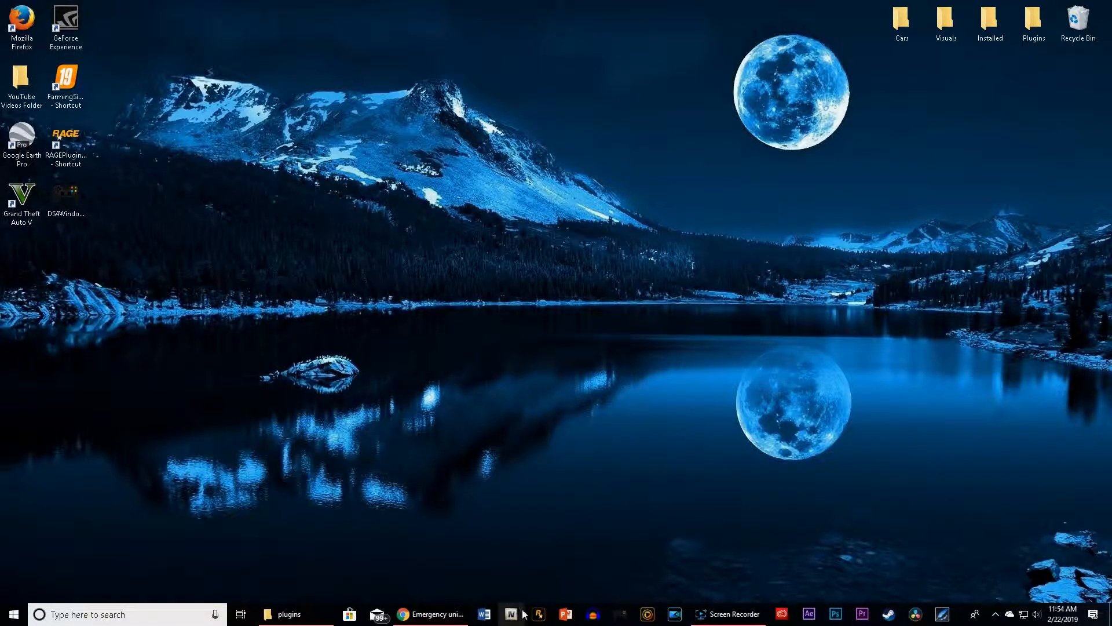
mouse_move(442, 620)
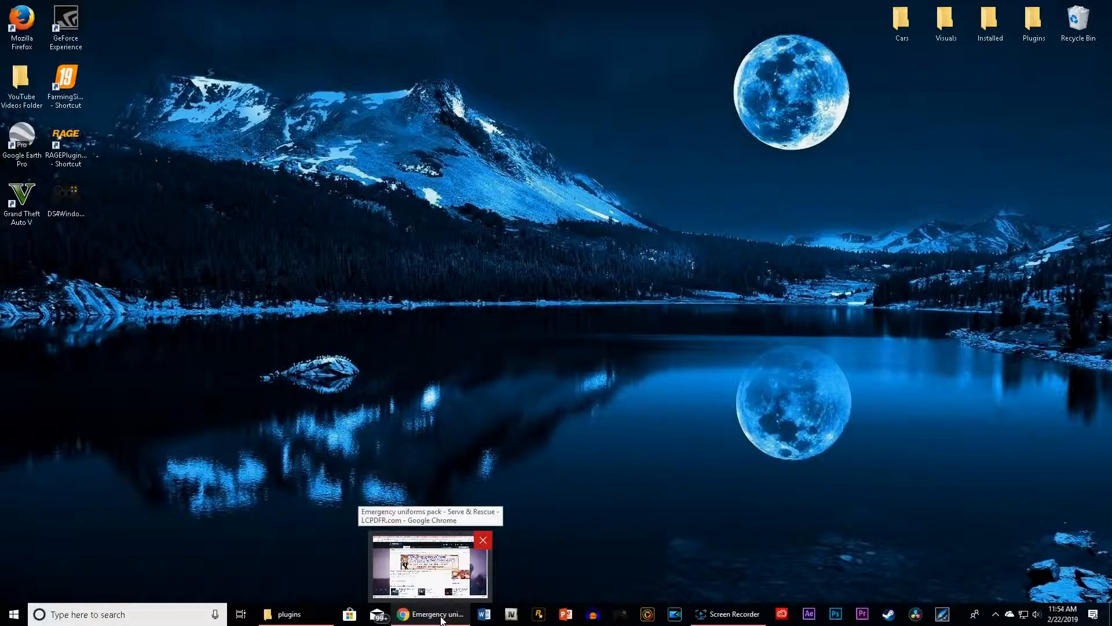
click(290, 614)
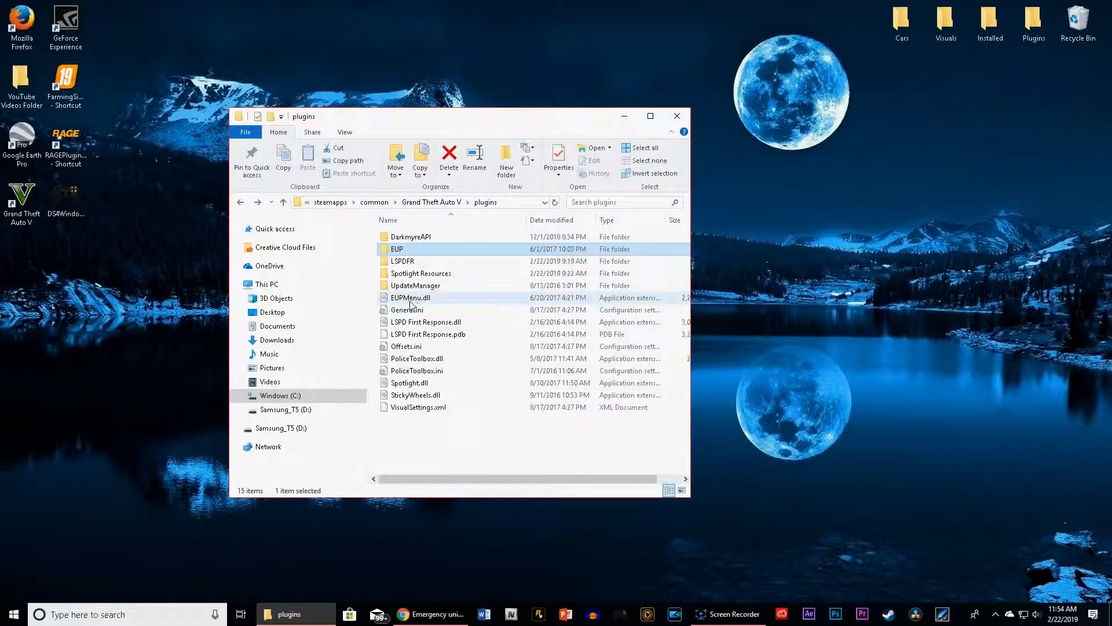
double_click(398, 250)
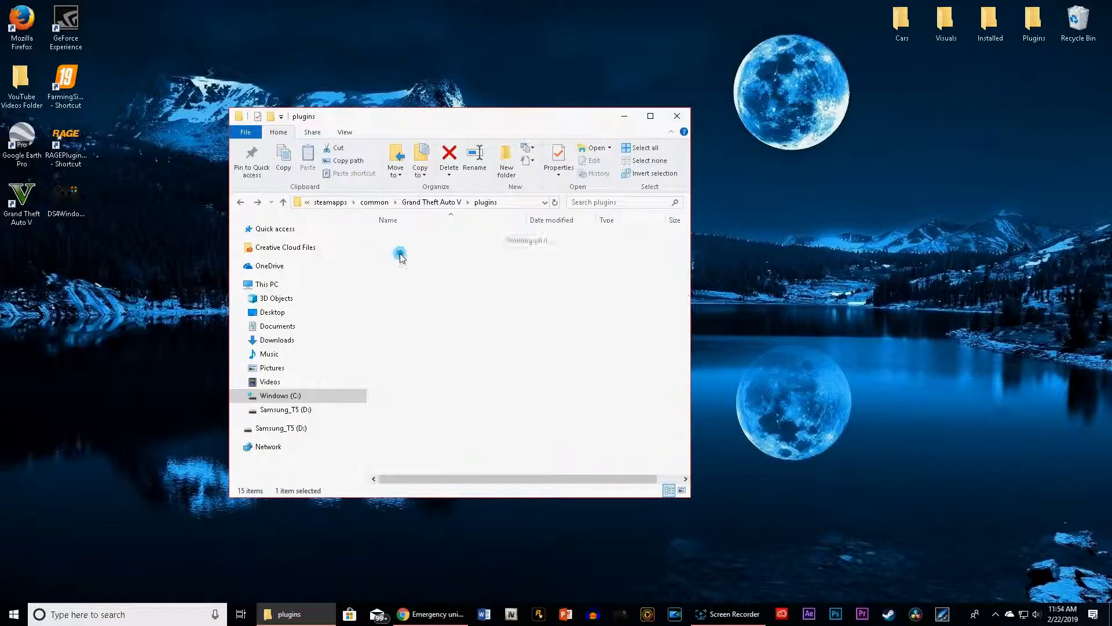
double_click(410, 239)
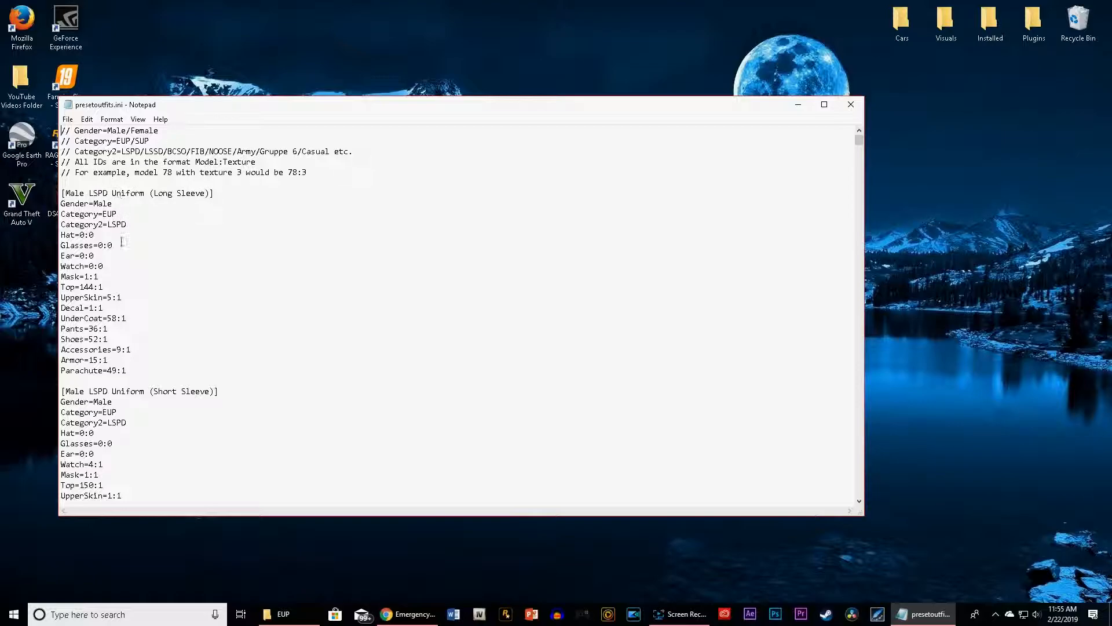
Look through the outfit definitions in presetoutfits.ini and close the file
scroll(122, 241, down, 12)
scroll(121, 260, down, 20)
scroll(121, 260, down, 20)
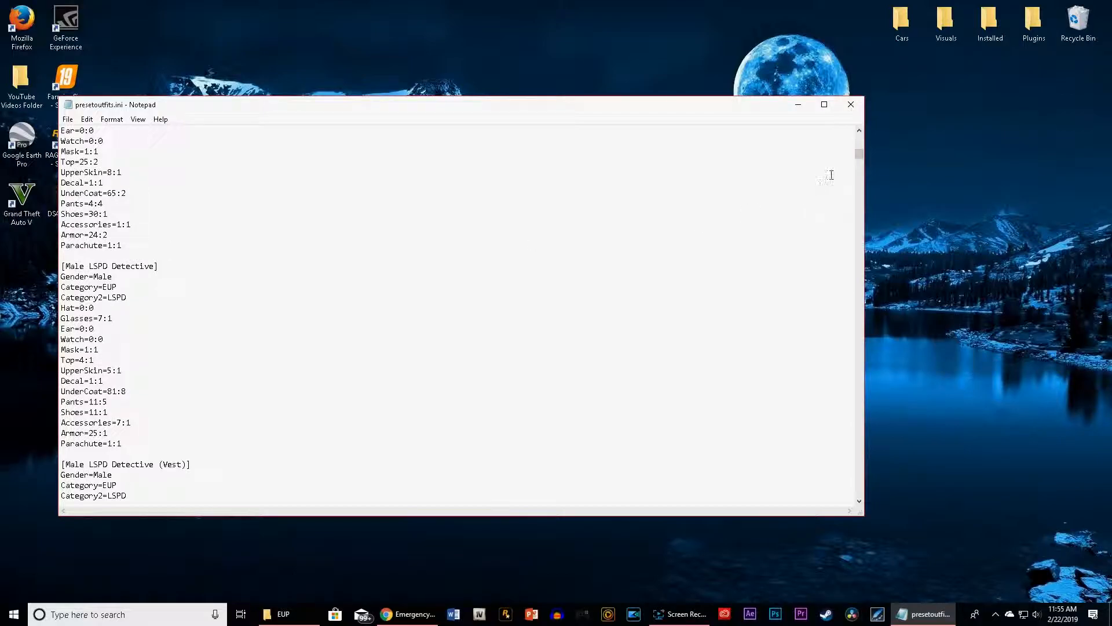
click(851, 104)
Go back to the plugins folder, check the key settings in General.ini, close the file and minimise the folder window
key(BackSpace)
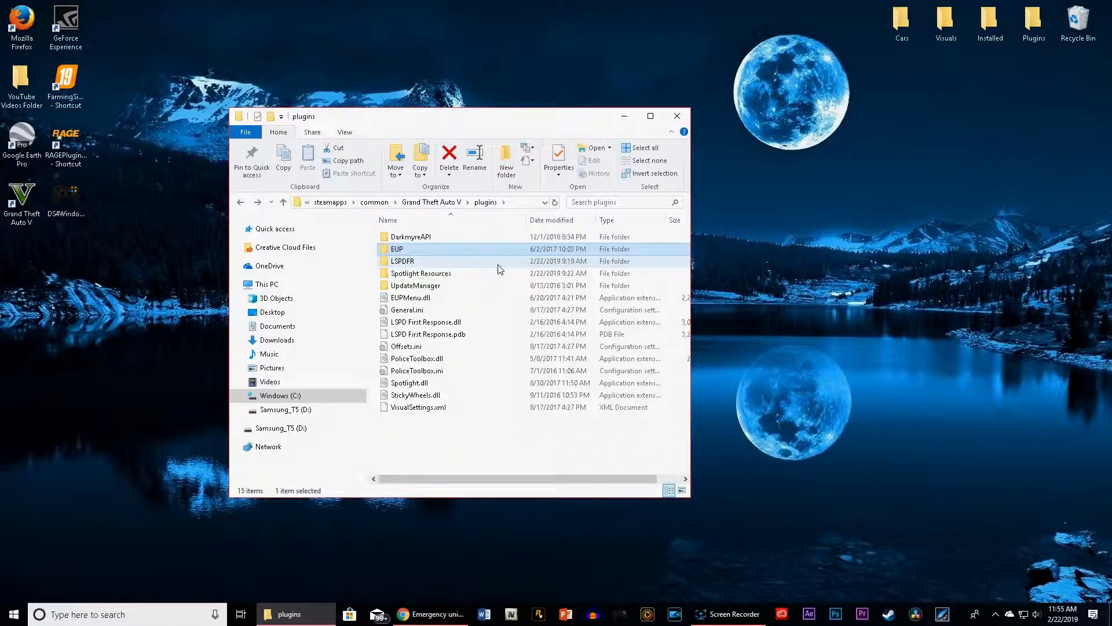
double_click(407, 309)
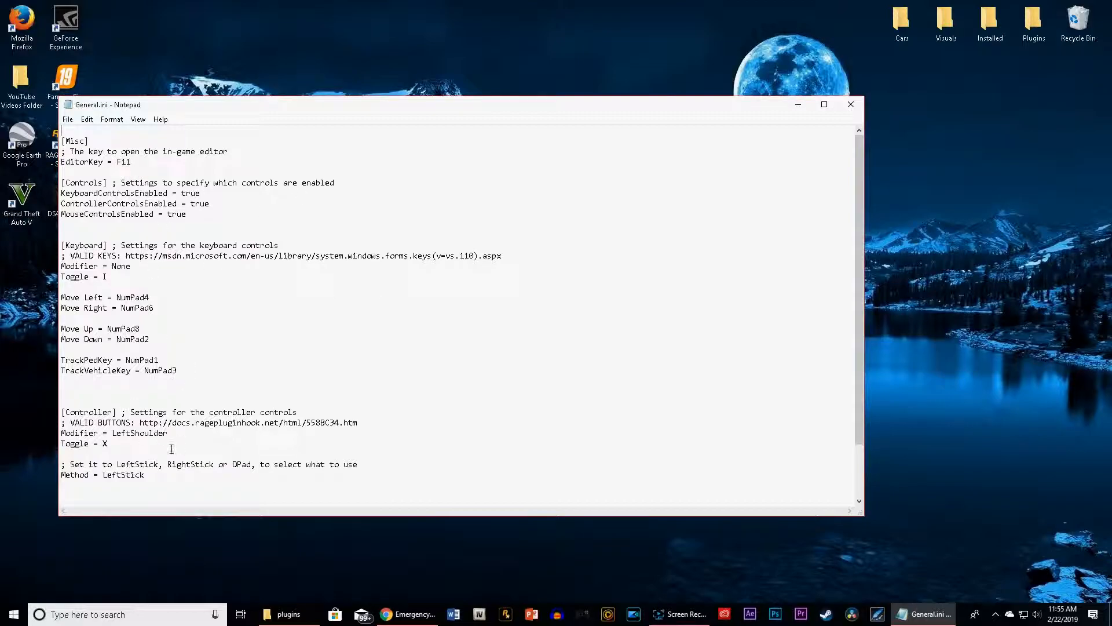
click(851, 104)
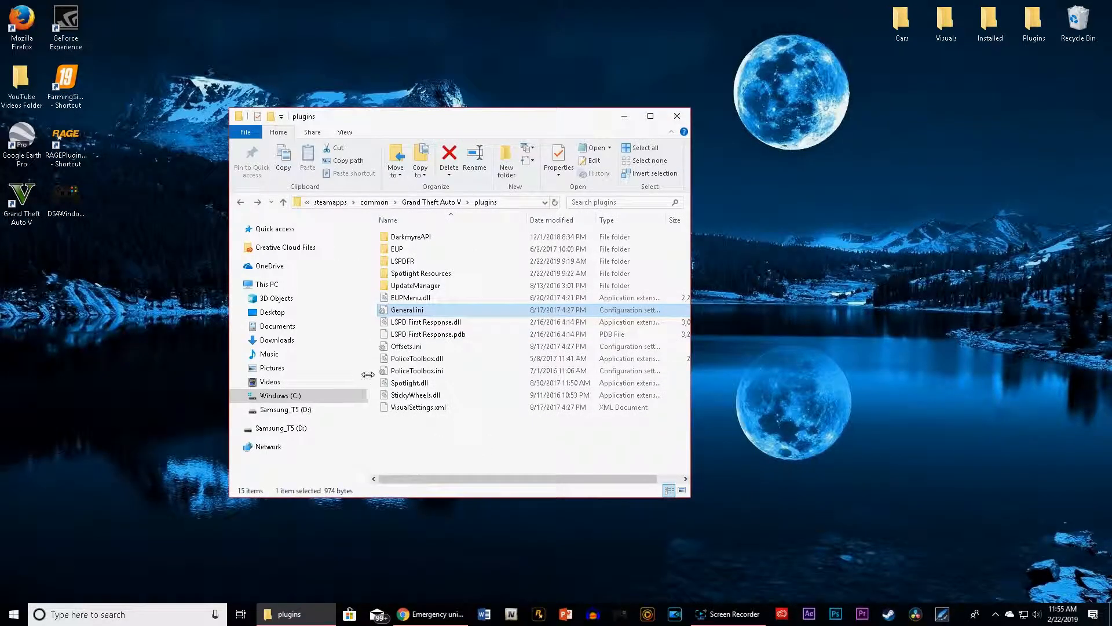
click(623, 116)
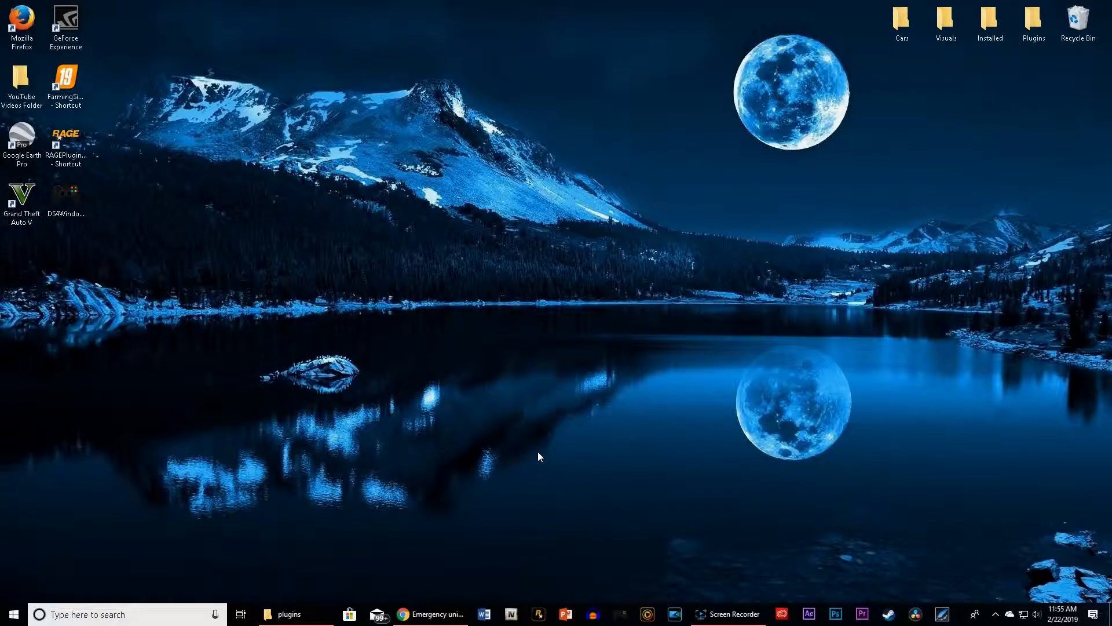
Open the RAGE Plugin Hook settings and enable the EUP Menu plugin to load on startup
click(541, 616)
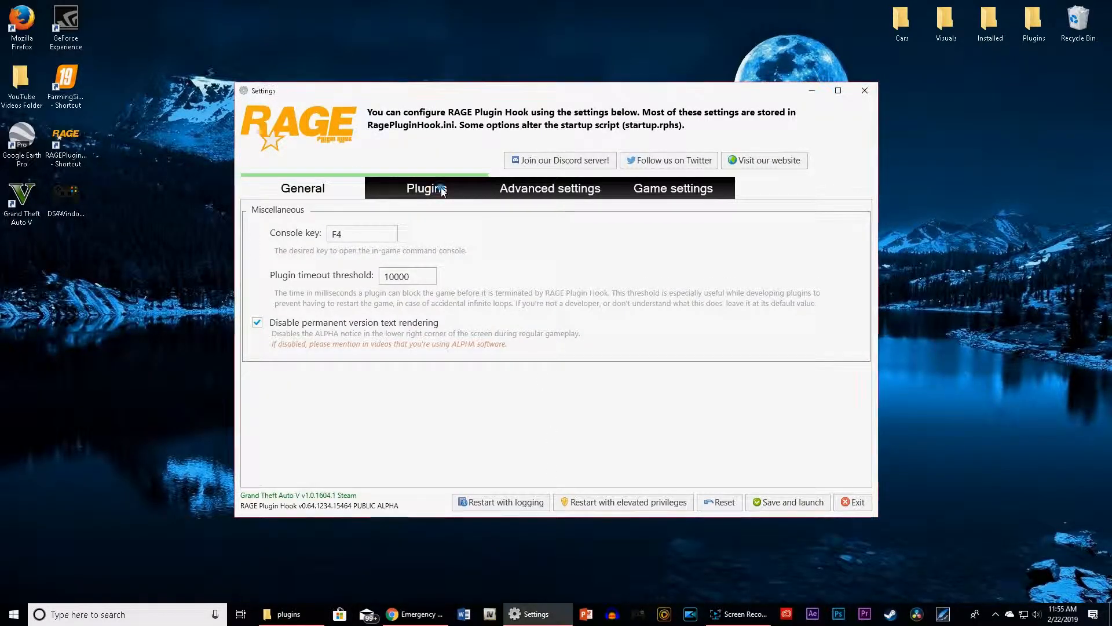
click(442, 191)
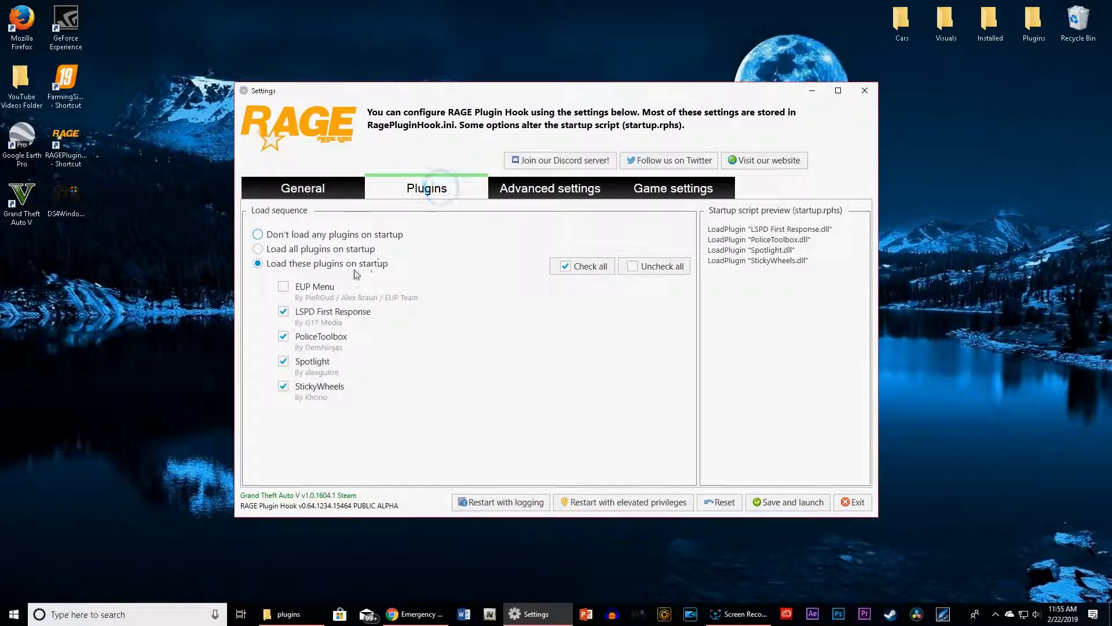
click(283, 288)
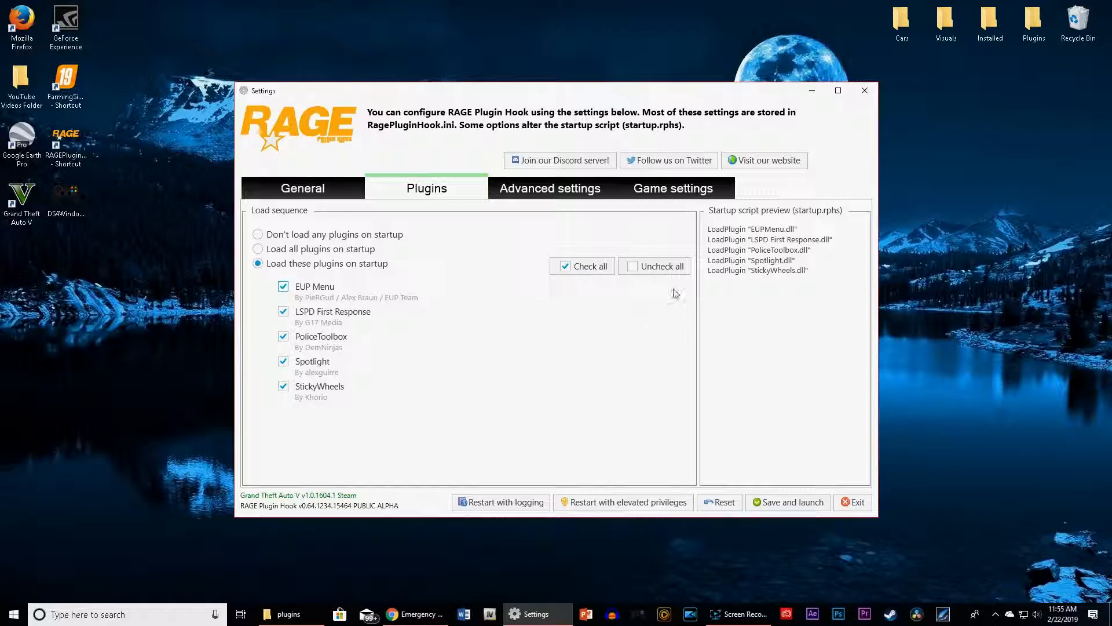
Review the advanced, game, general and plugin settings of RAGE Plugin Hook, and save them and launch the game
click(565, 190)
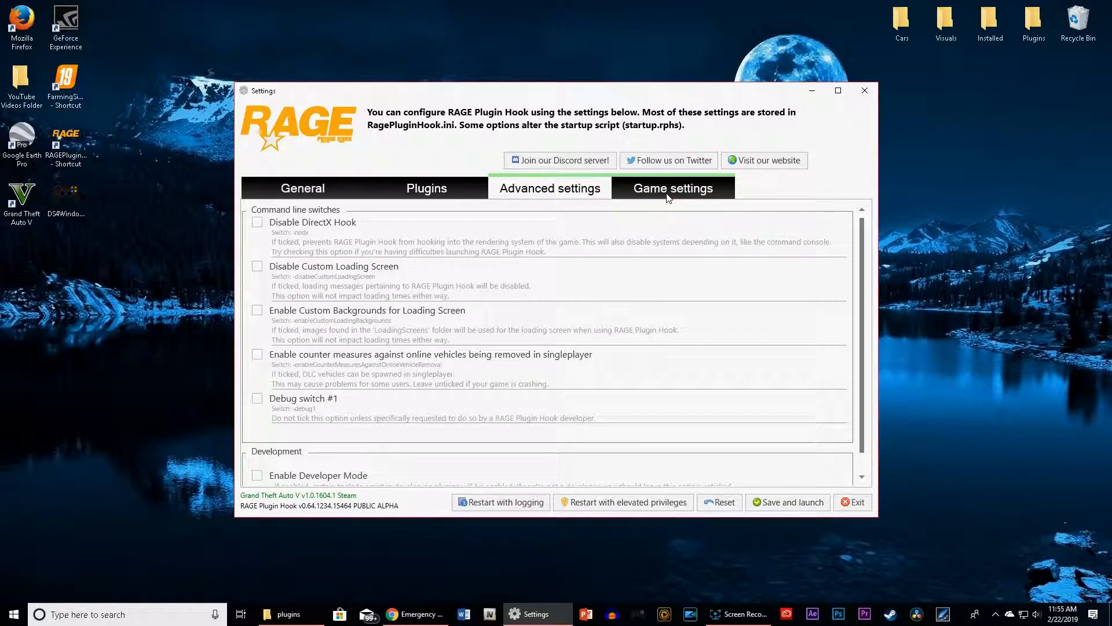
click(666, 190)
click(582, 190)
click(427, 190)
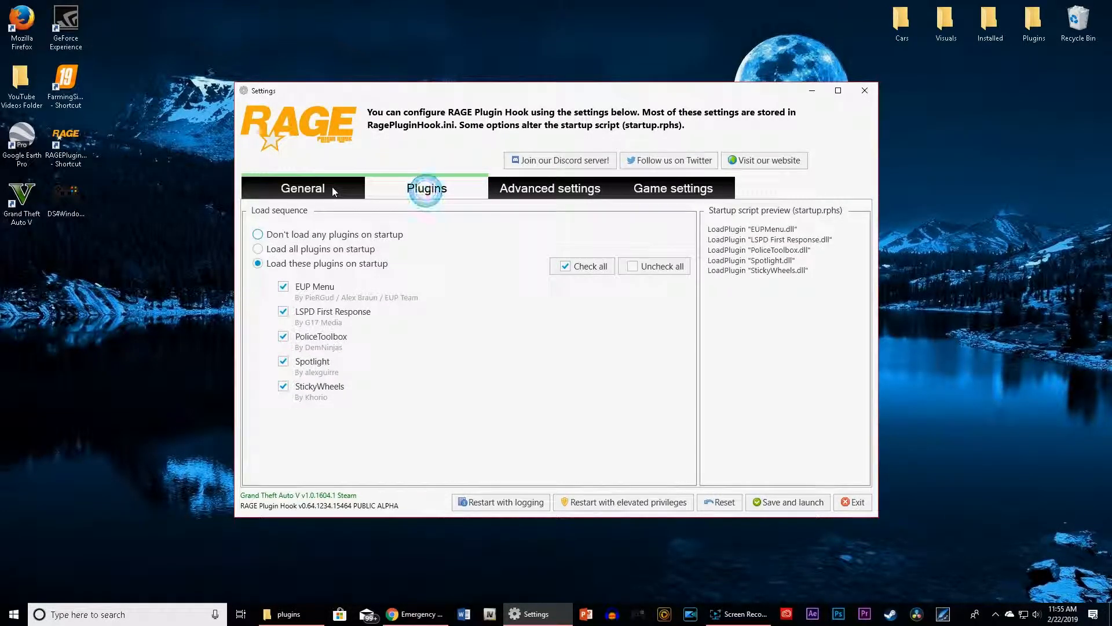
click(332, 187)
click(410, 190)
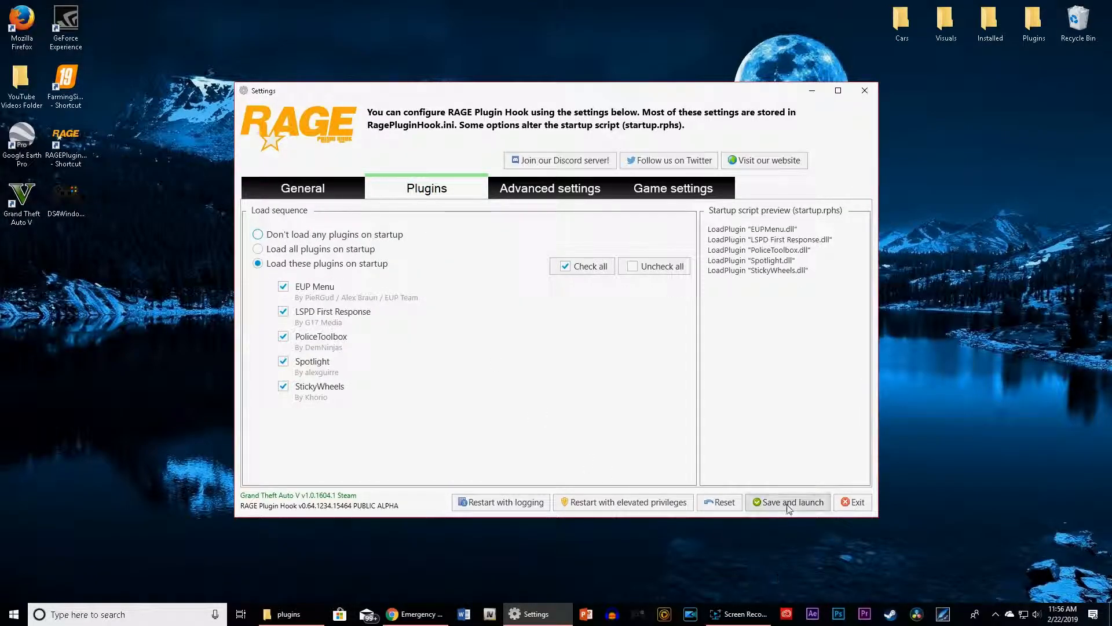
click(788, 506)
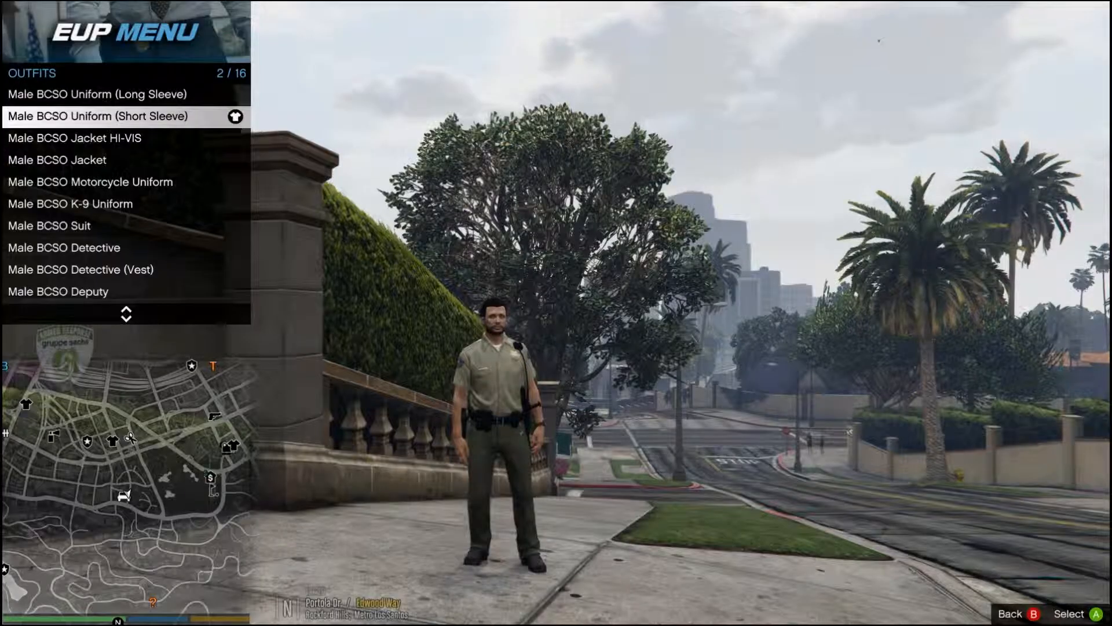
Leave the BCSO outfits for the EUP main menu and open the character's accessories
key(BackSpace)
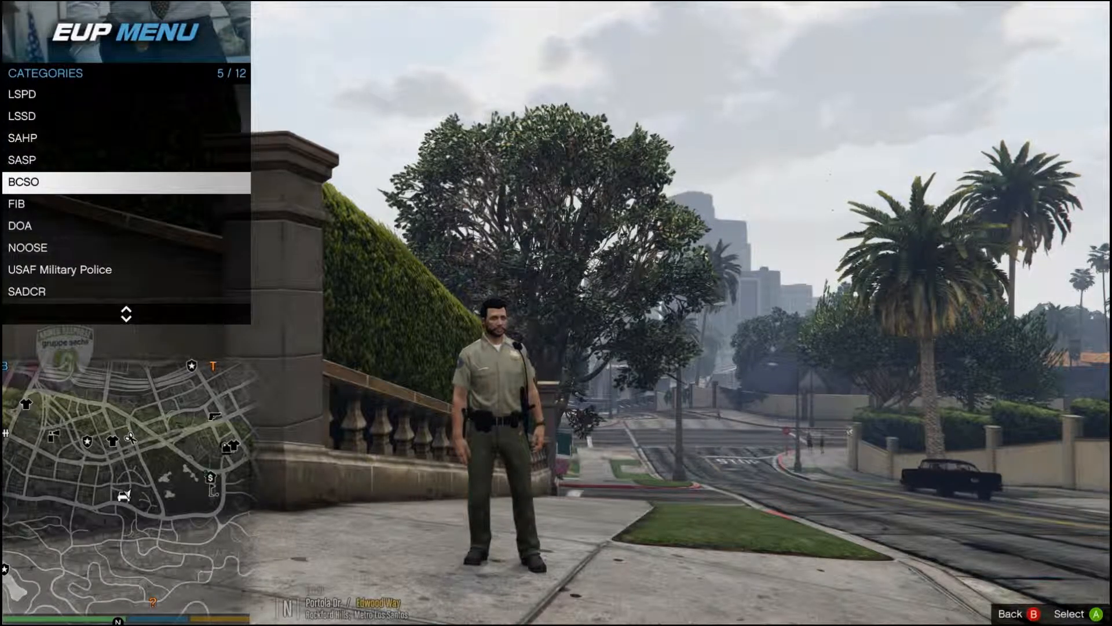
key(BackSpace)
key(Up)
key(Up)
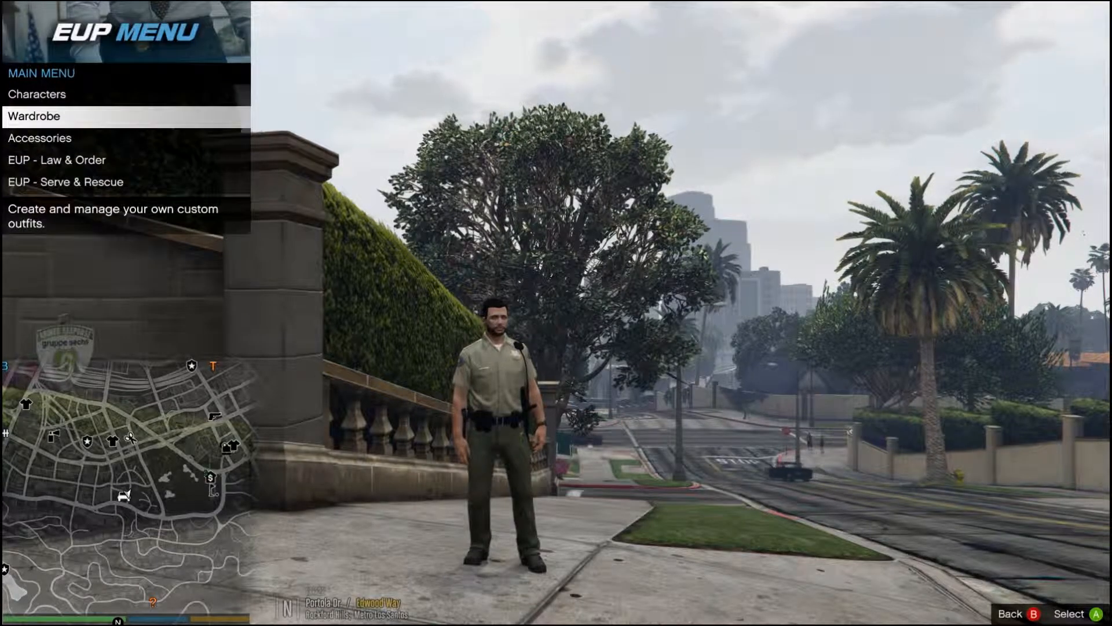
key(Down)
key(Return)
Browse the available hats and equip the BCSO Cap
key(Right)
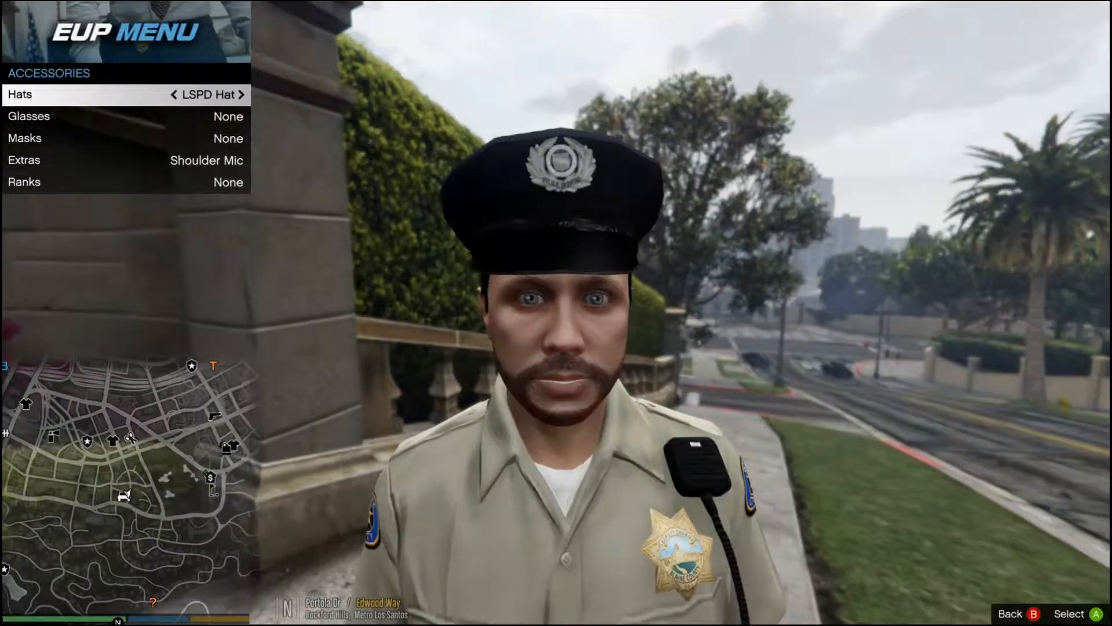
key(Right)
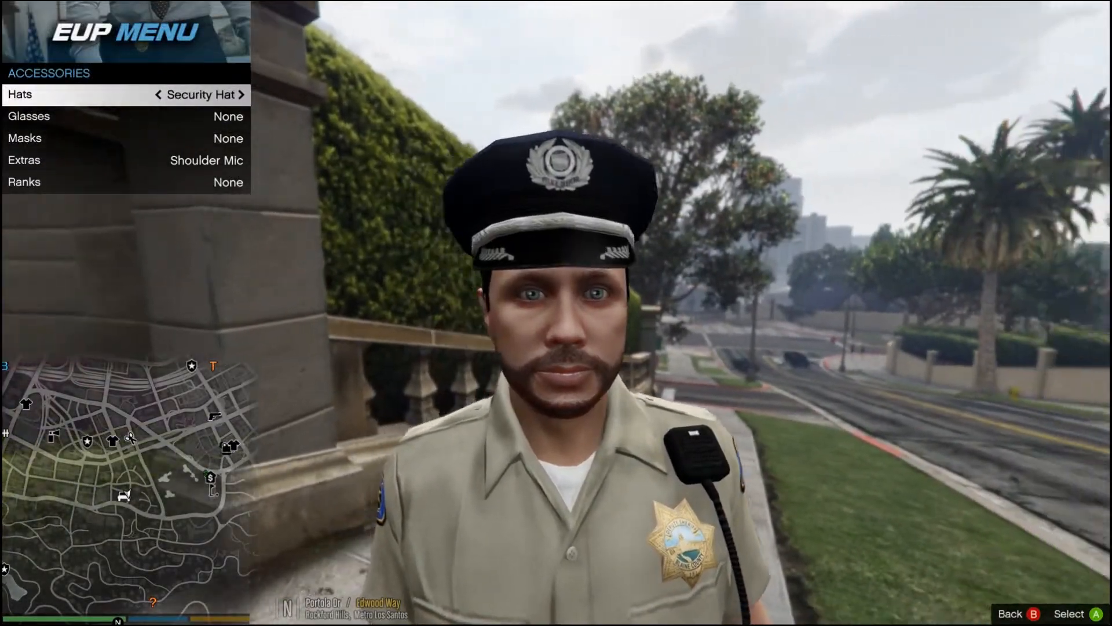
key(Right)
key(Right)
key(Right)
key(Right)
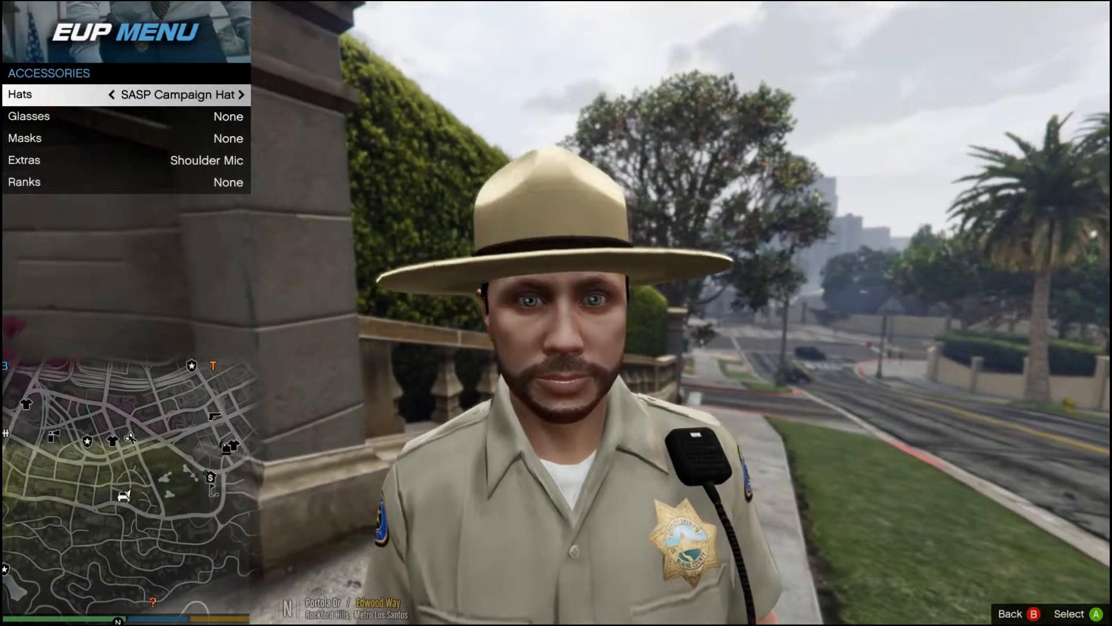
key(Right)
key(Left)
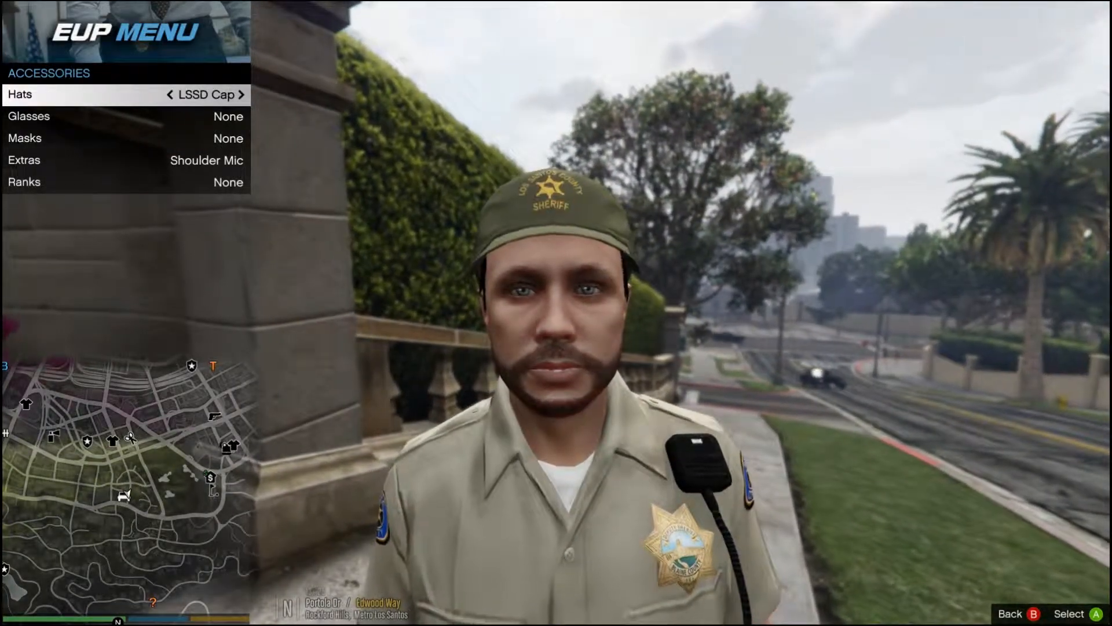
key(Right)
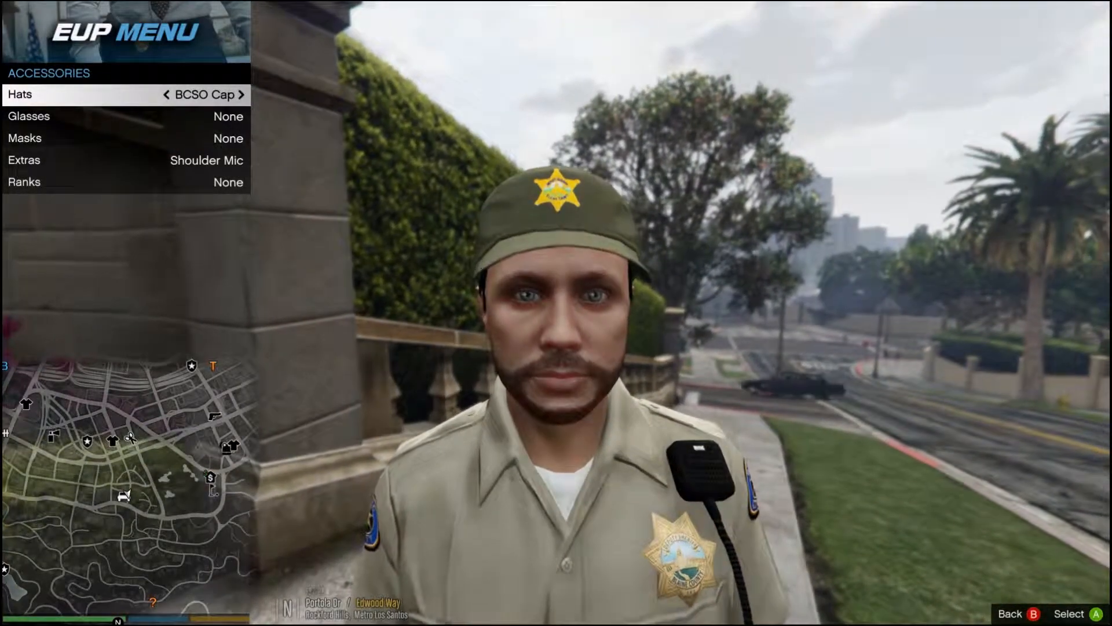
Try different glasses on the character and equip the Black Janitor Frames
key(Down)
key(Right)
key(Right)
key(Right)
key(Right)
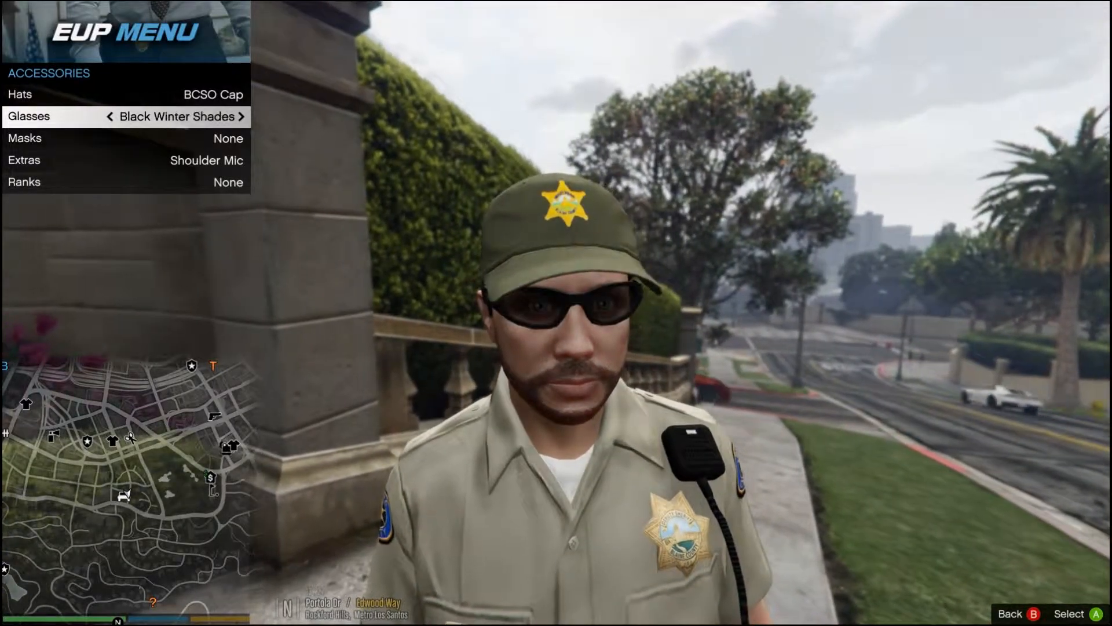
key(Right)
key(Right)
key(Right)
key(Right)
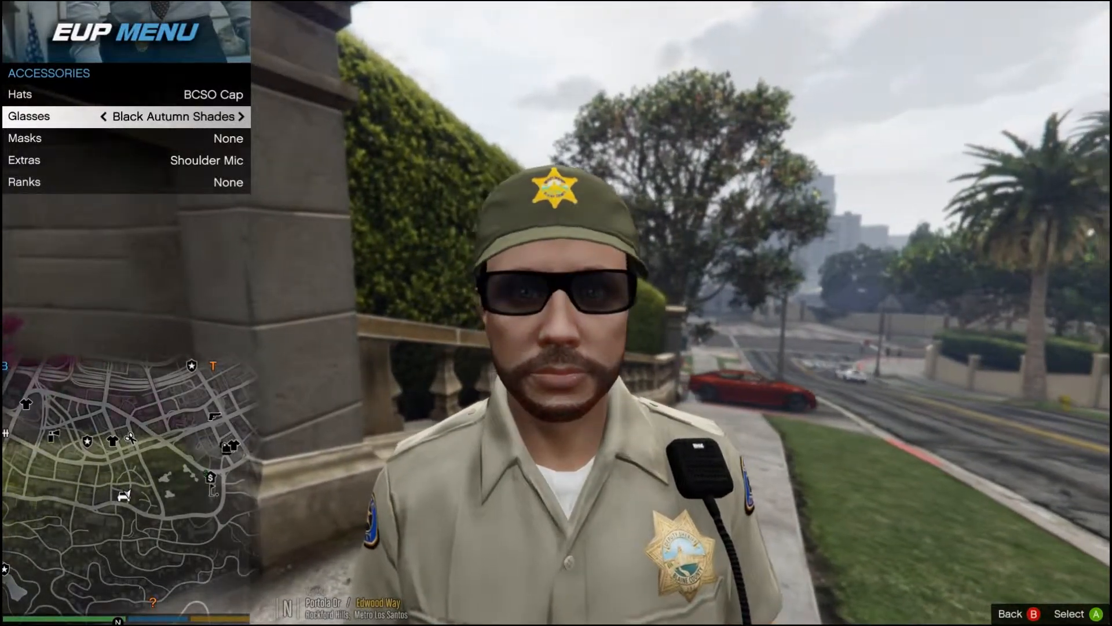
key(Right)
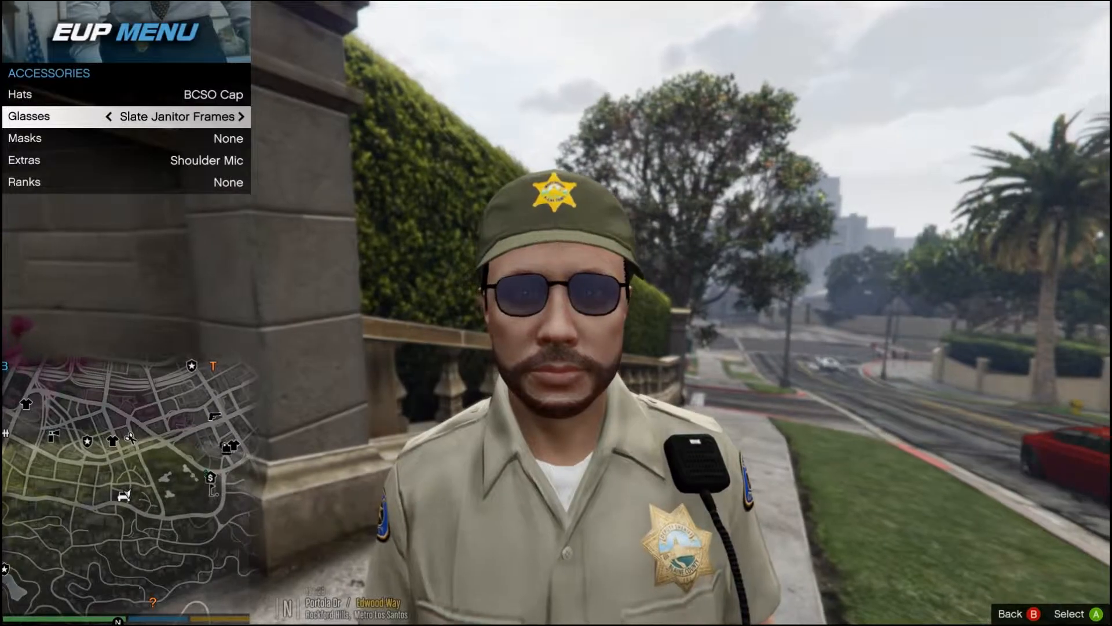
key(Left)
key(Right)
key(Right)
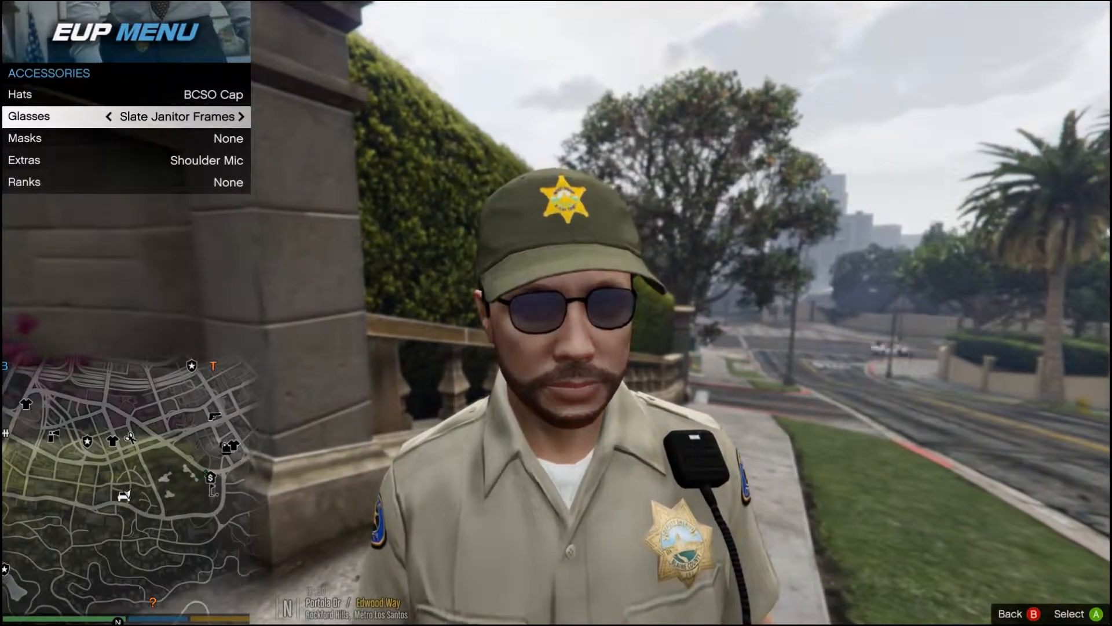
Preview the extras such as Chest Mic, Sheriff Vest and BCSO Traffic Vest, return to Shoulder Mic, and check the ranks
key(Down)
key(Down)
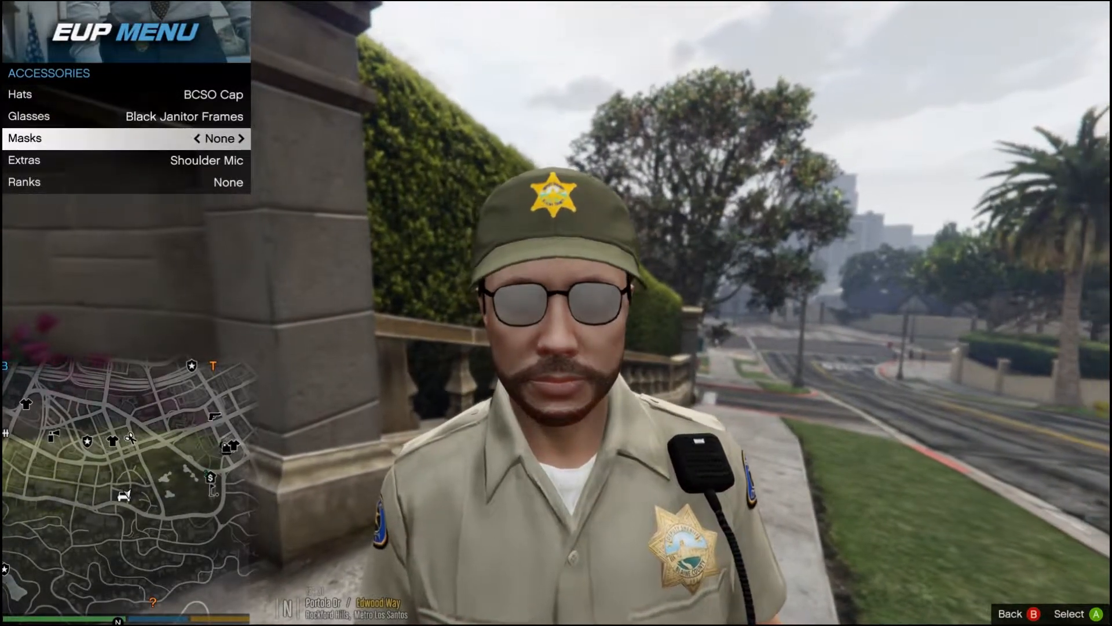
key(Right)
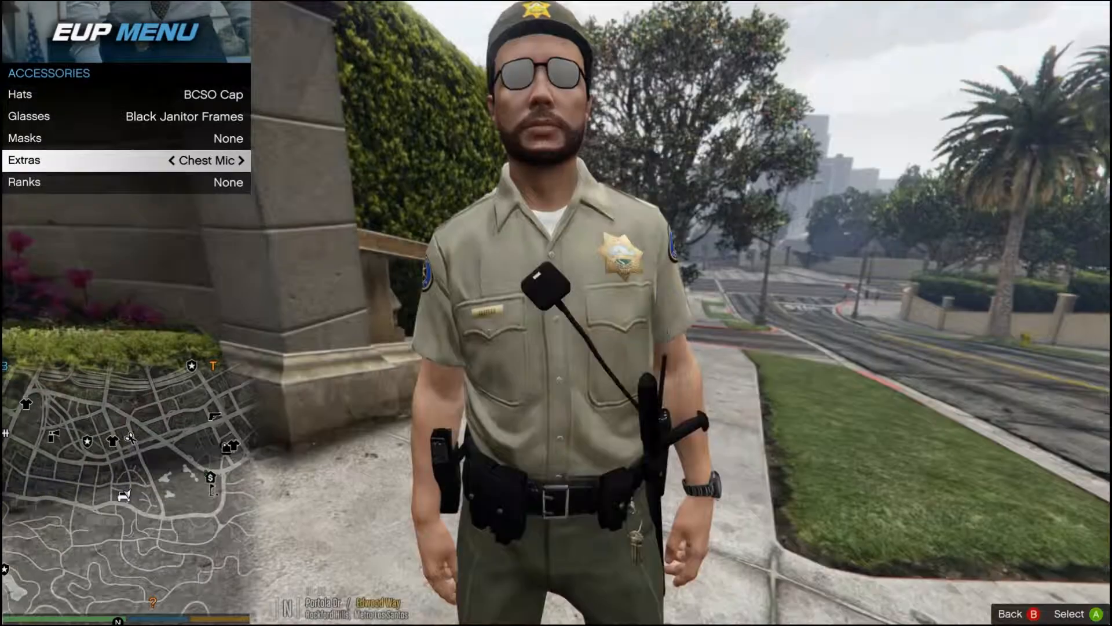
key(Right)
key(Right)
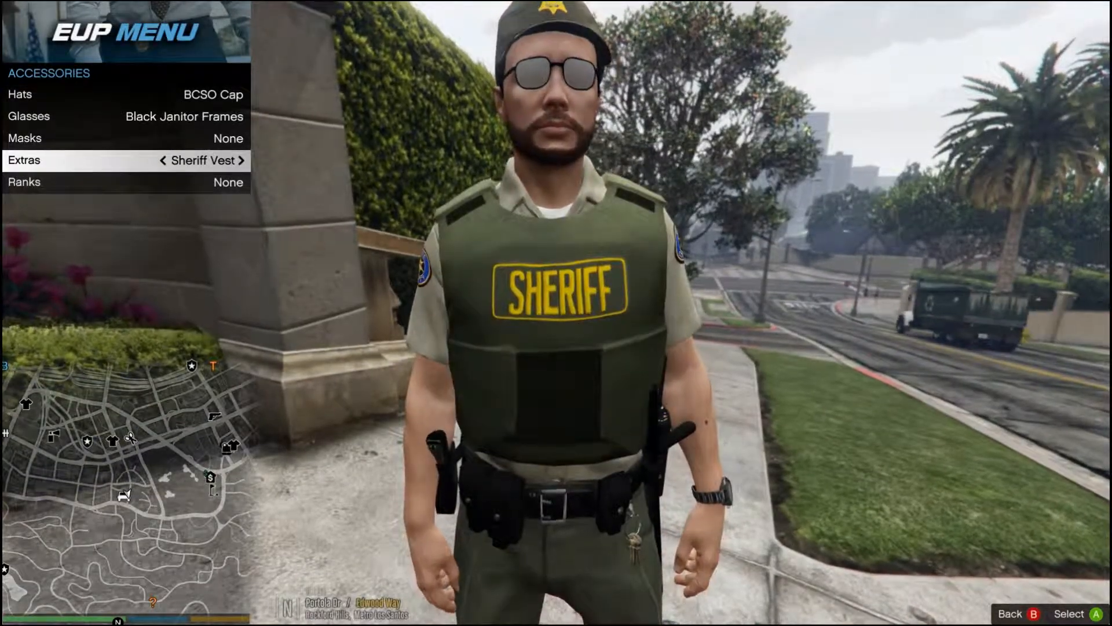
key(Right)
key(Right)
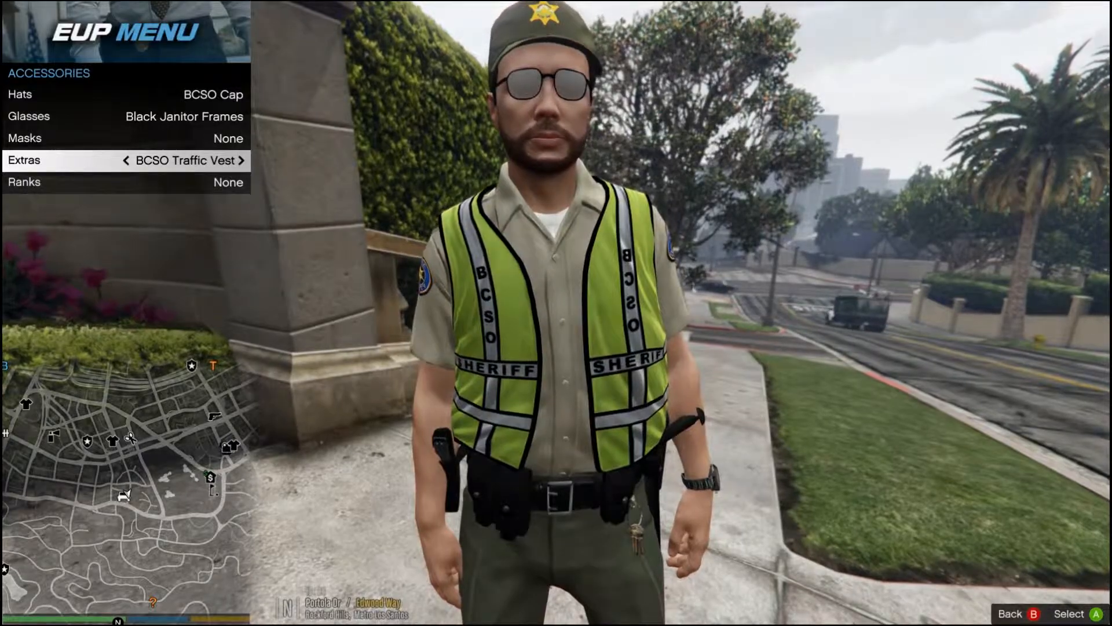
key(Right)
key(Right)
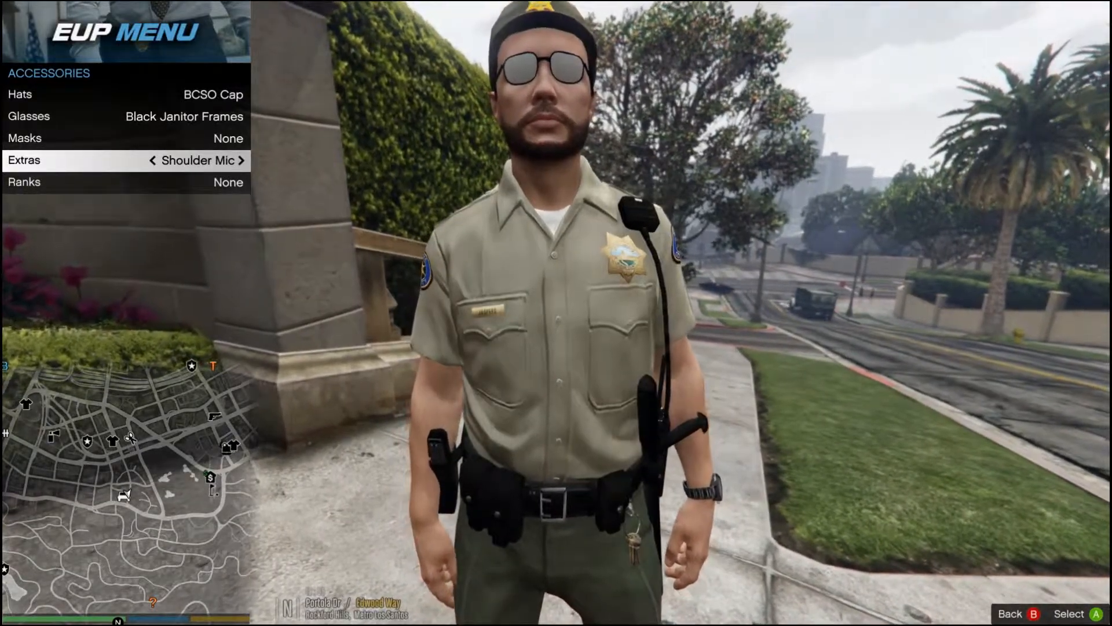
key(Left)
key(Left)
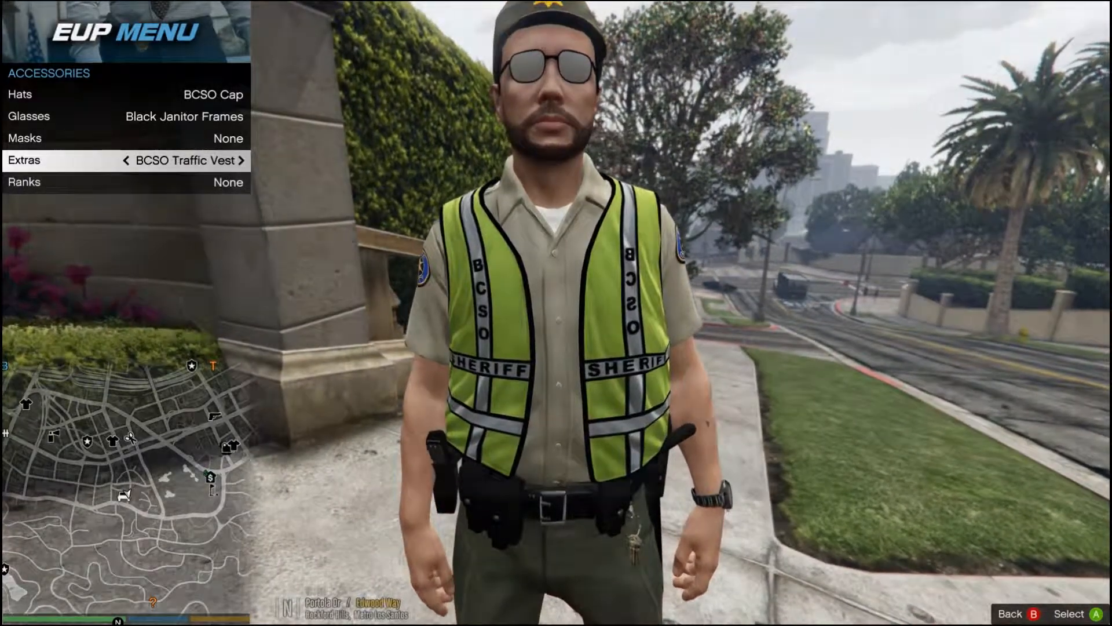
key(Left)
key(Right)
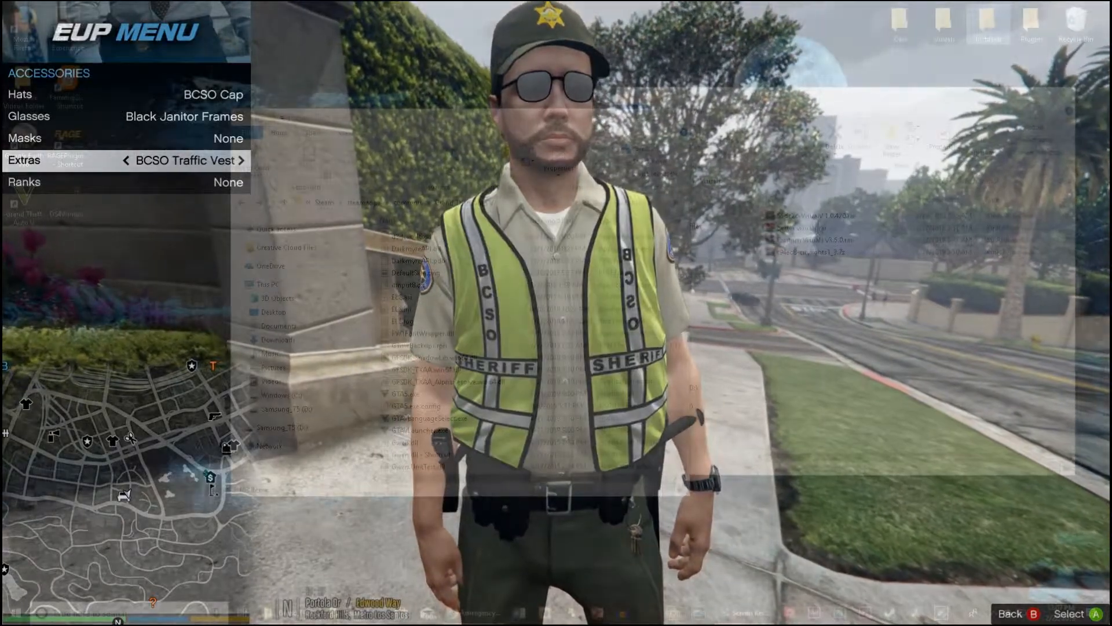
key(Right)
key(Right)
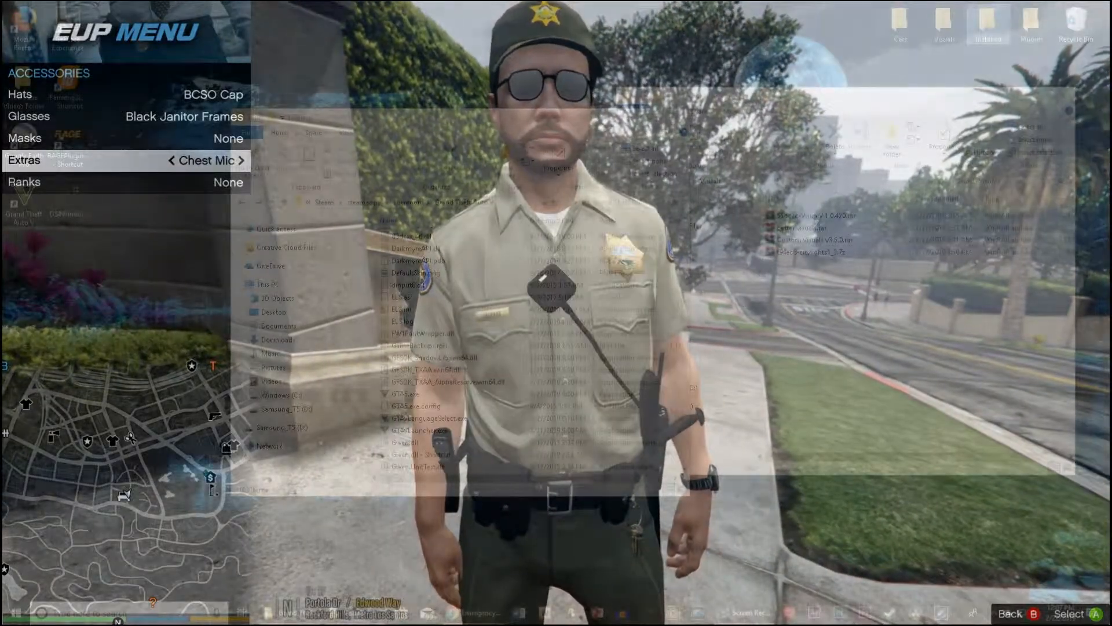
key(Left)
key(Down)
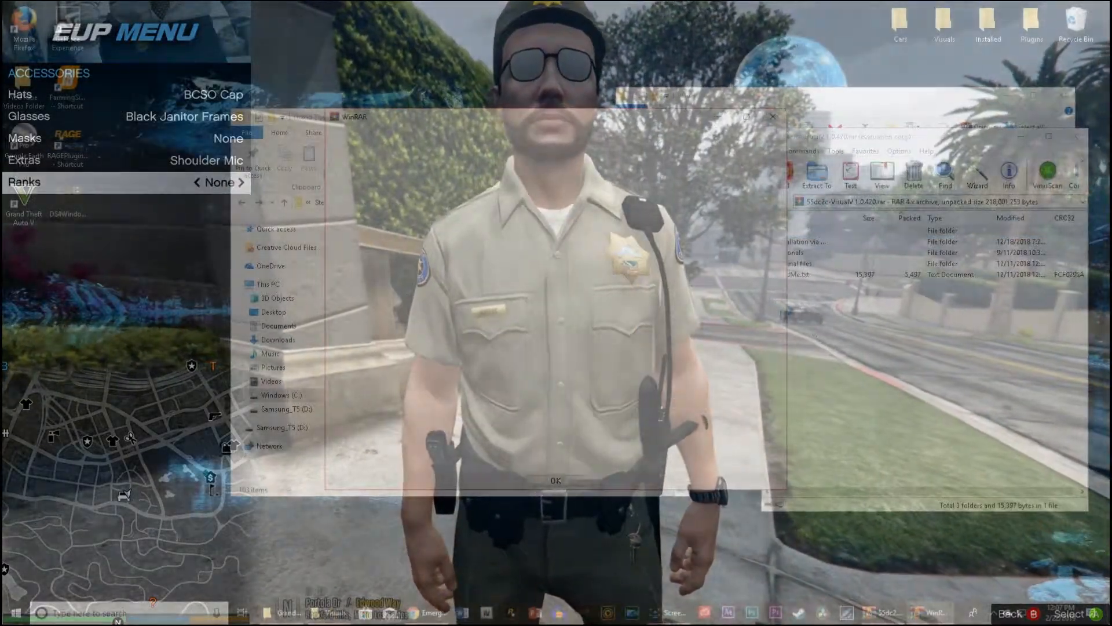
key(Right)
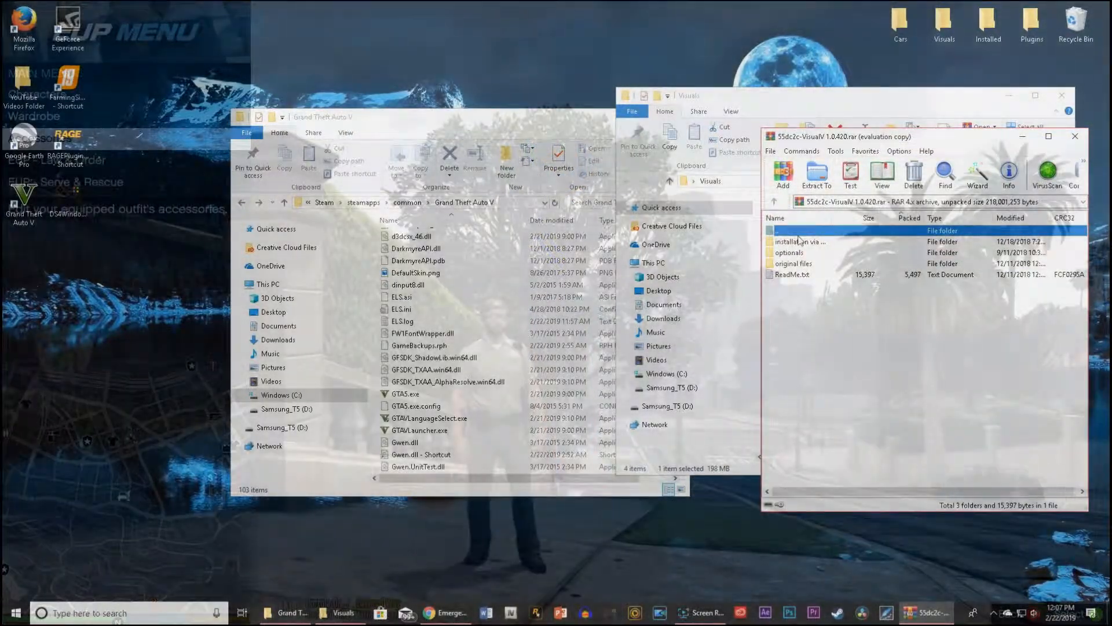
Extract VisualV.oiv from the VisualV 1.0.420 archive's "installation via modPackage" folder to the desktop
double_click(798, 242)
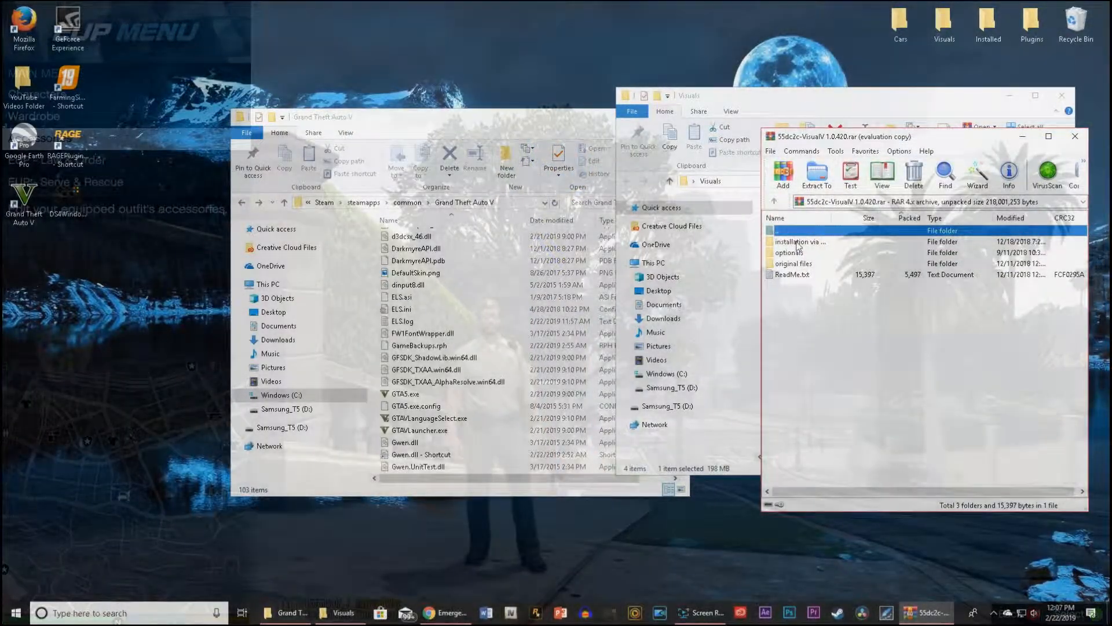
drag(798, 244, 42, 285)
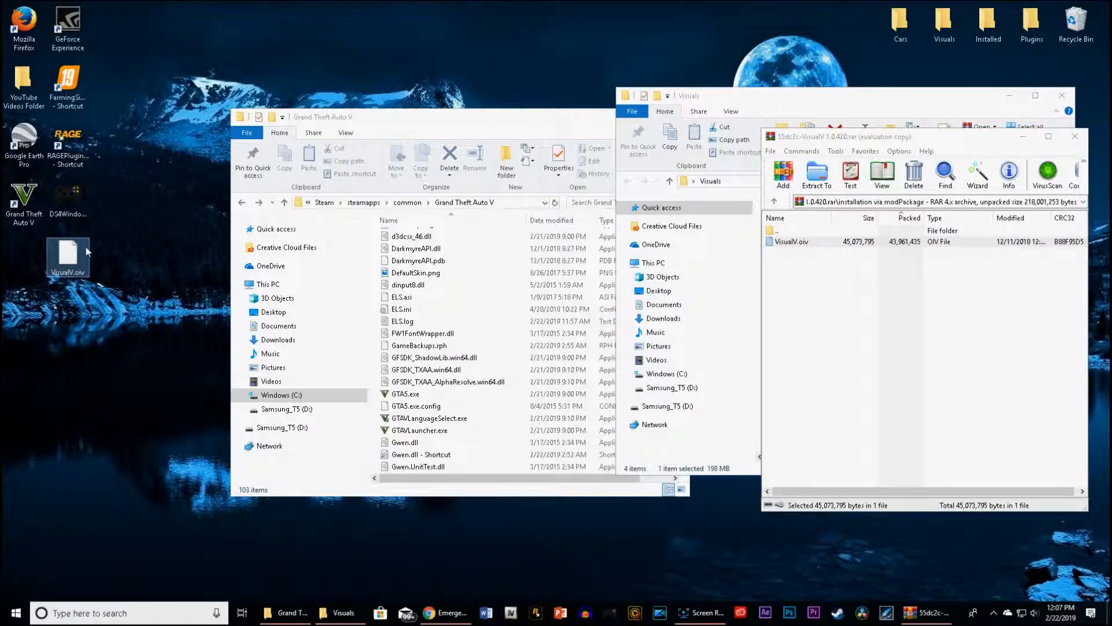
Open the Windows version of Grand Theft Auto V in OpenIV and enable edit mode
click(1075, 136)
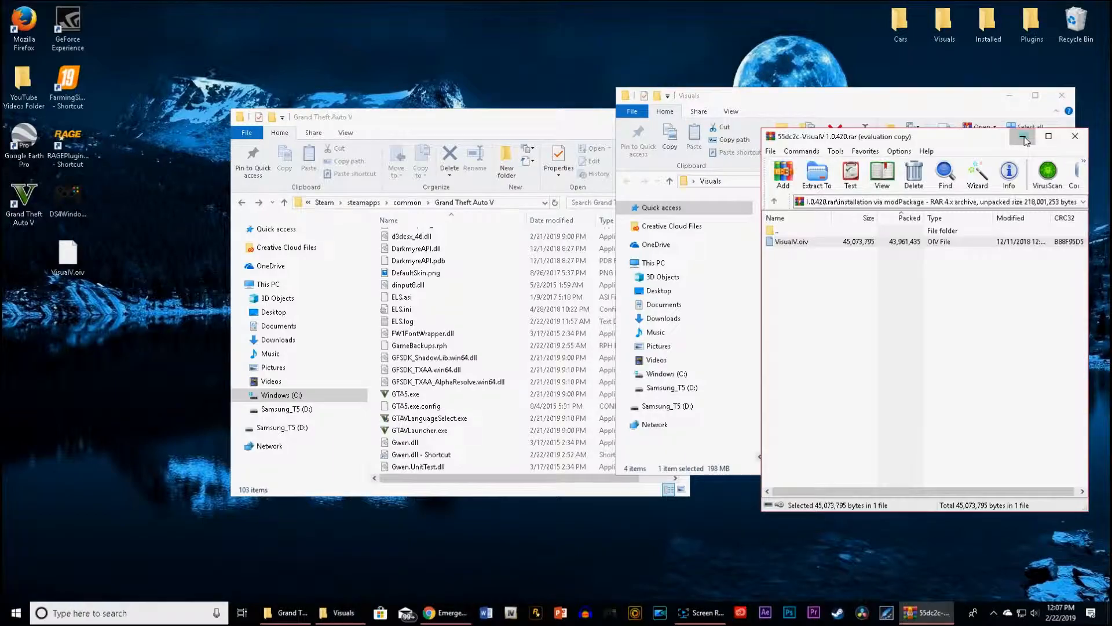
click(515, 614)
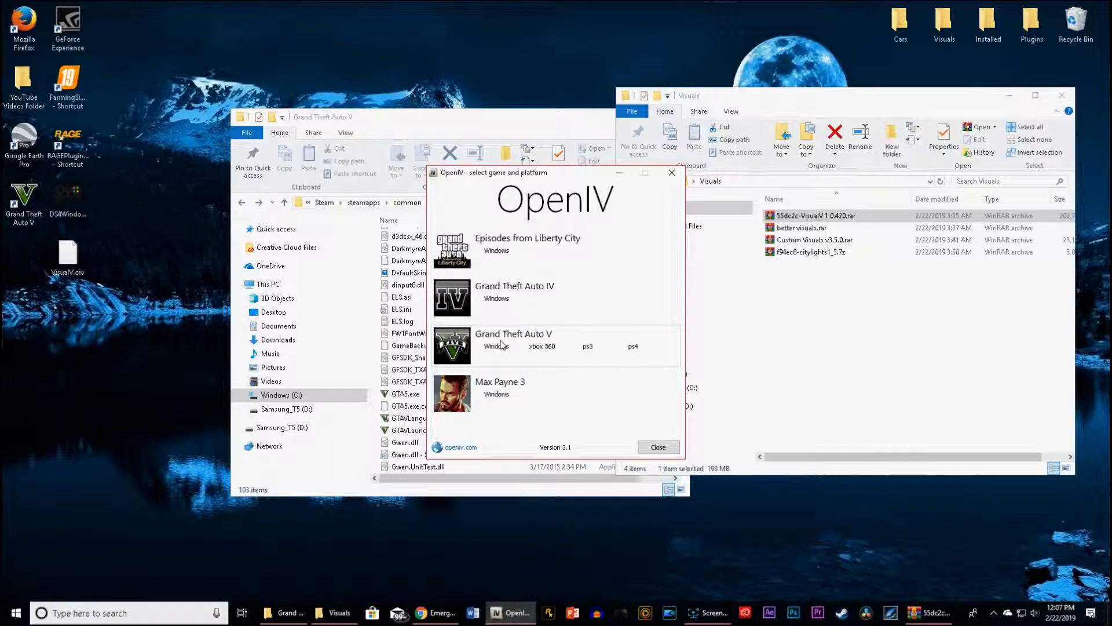
click(497, 346)
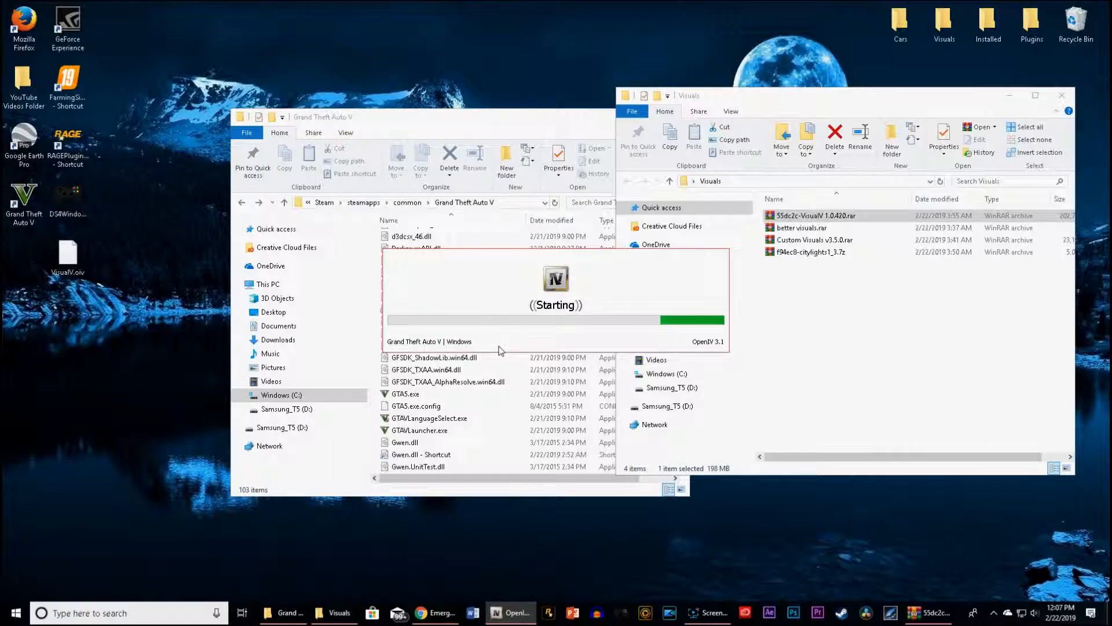
click(789, 216)
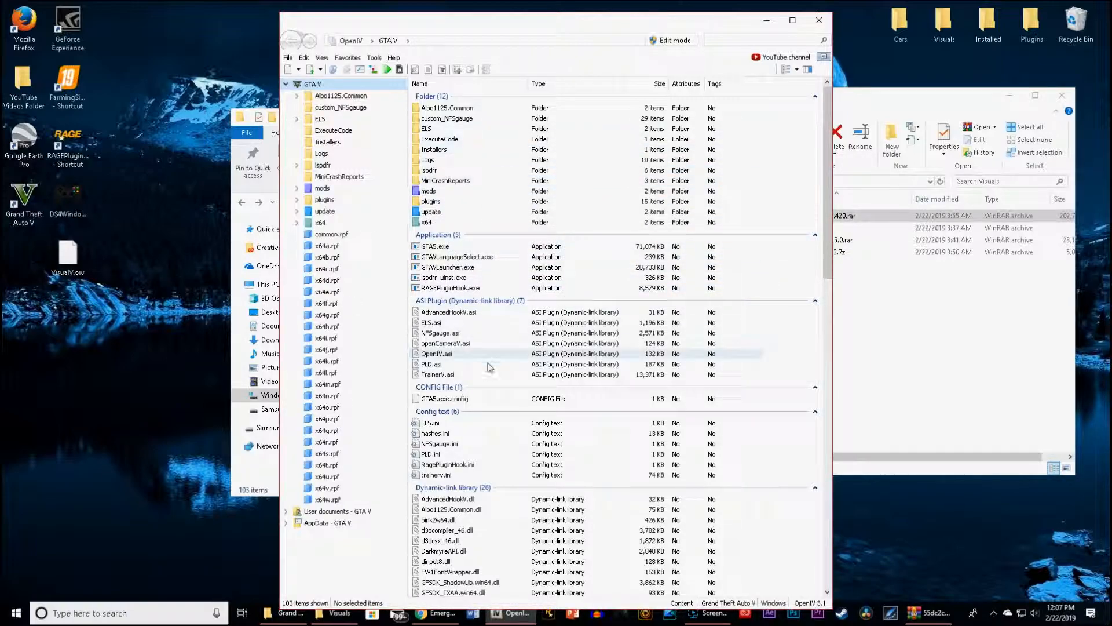
drag(532, 26, 476, 21)
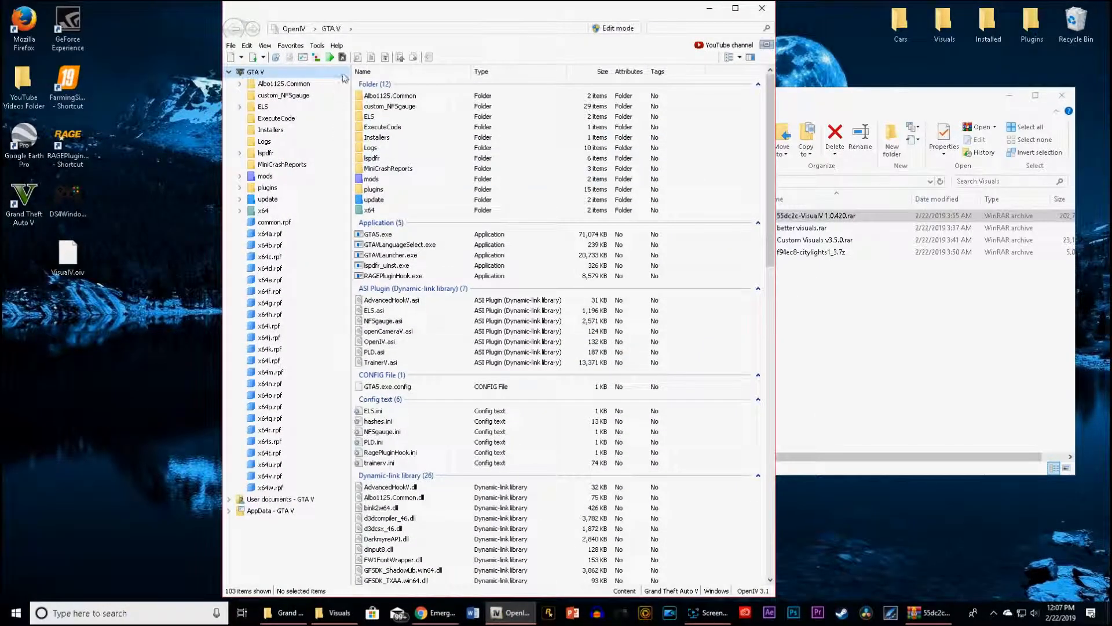
click(613, 28)
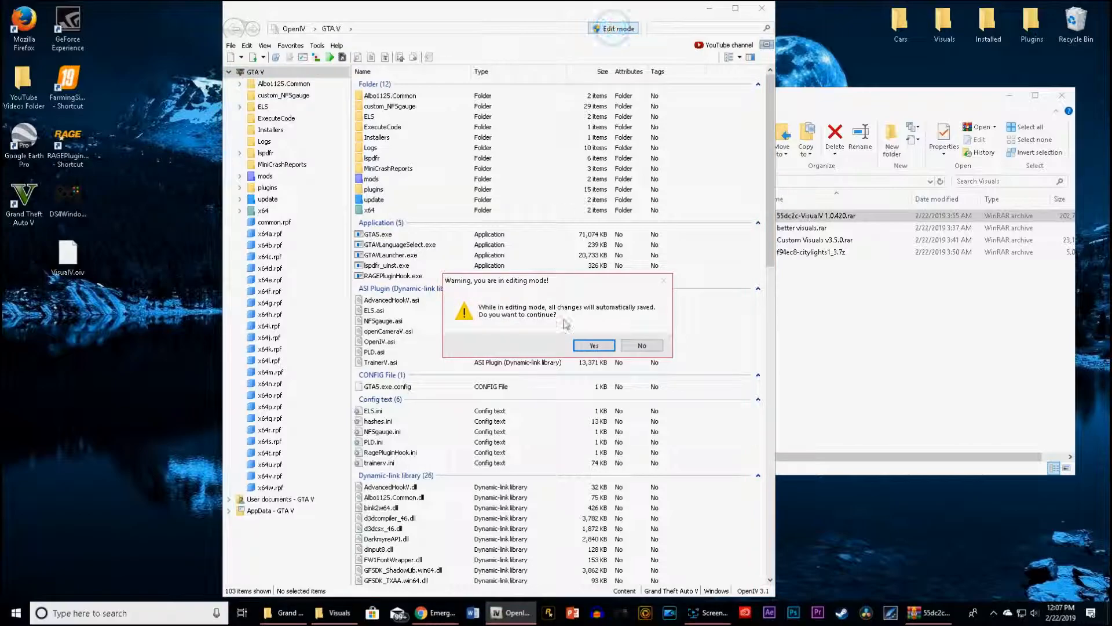
click(582, 346)
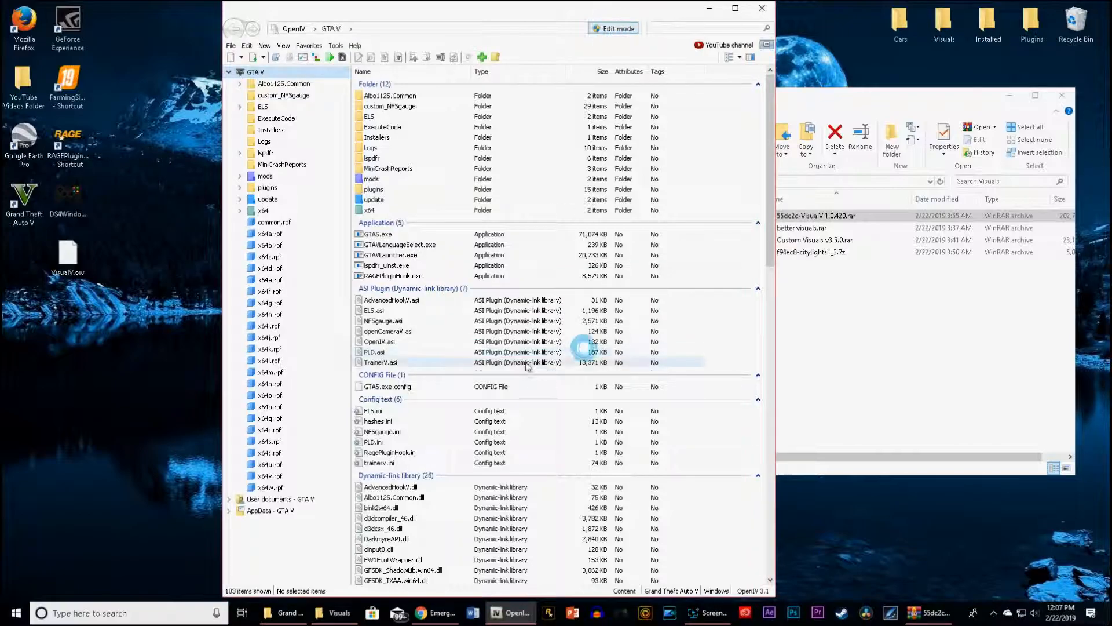
Install the VisualV.oiv package from the desktop into the game's "mods" folder with the package installer
click(336, 46)
click(374, 126)
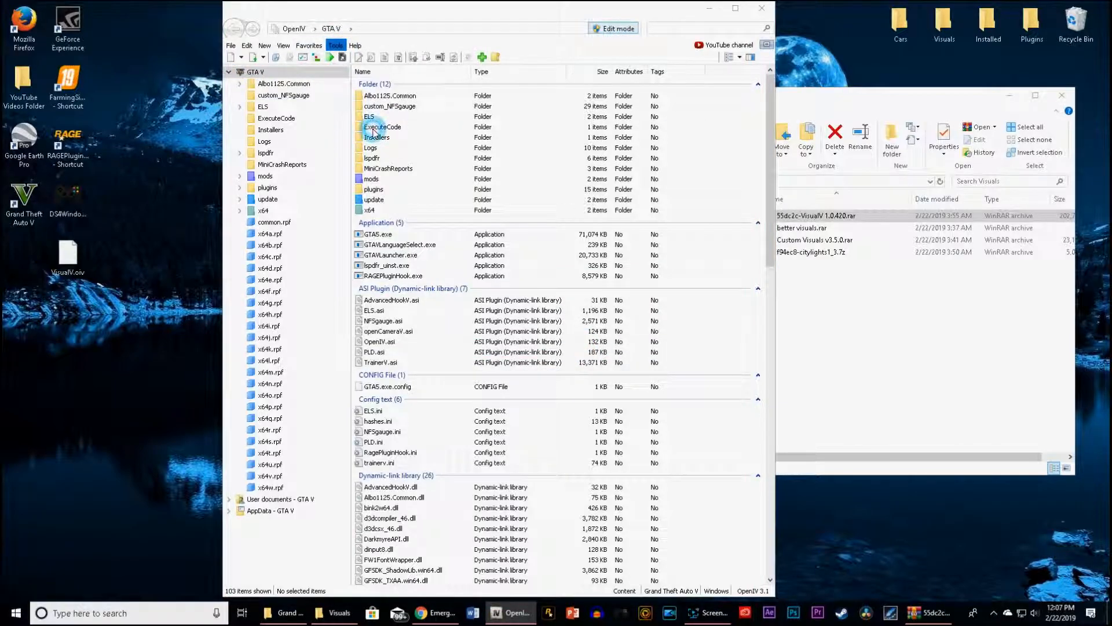
click(496, 183)
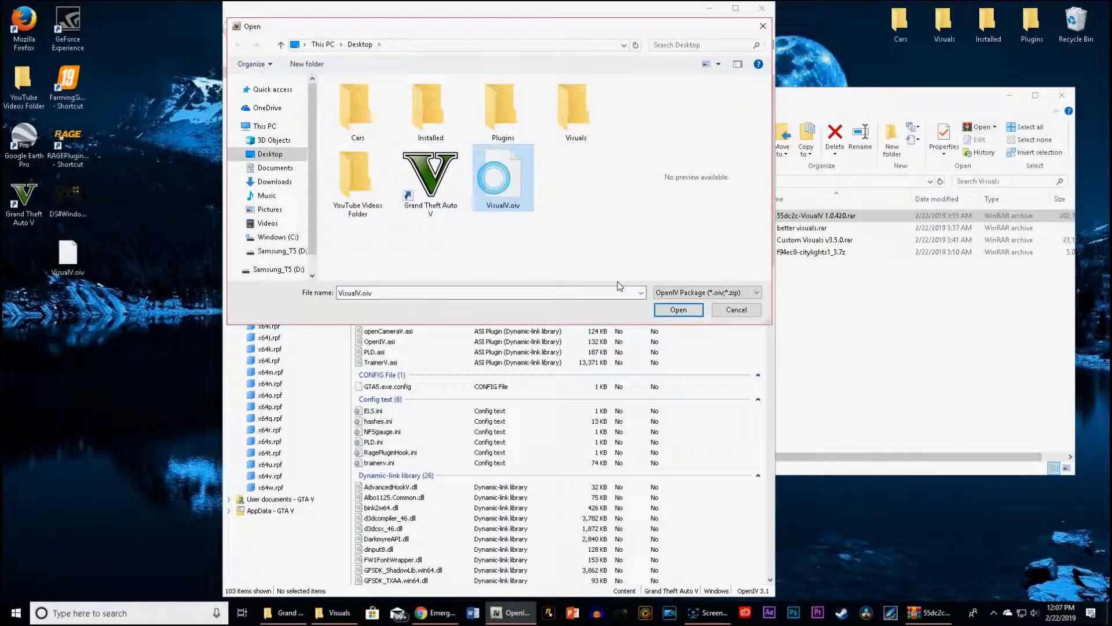
click(687, 311)
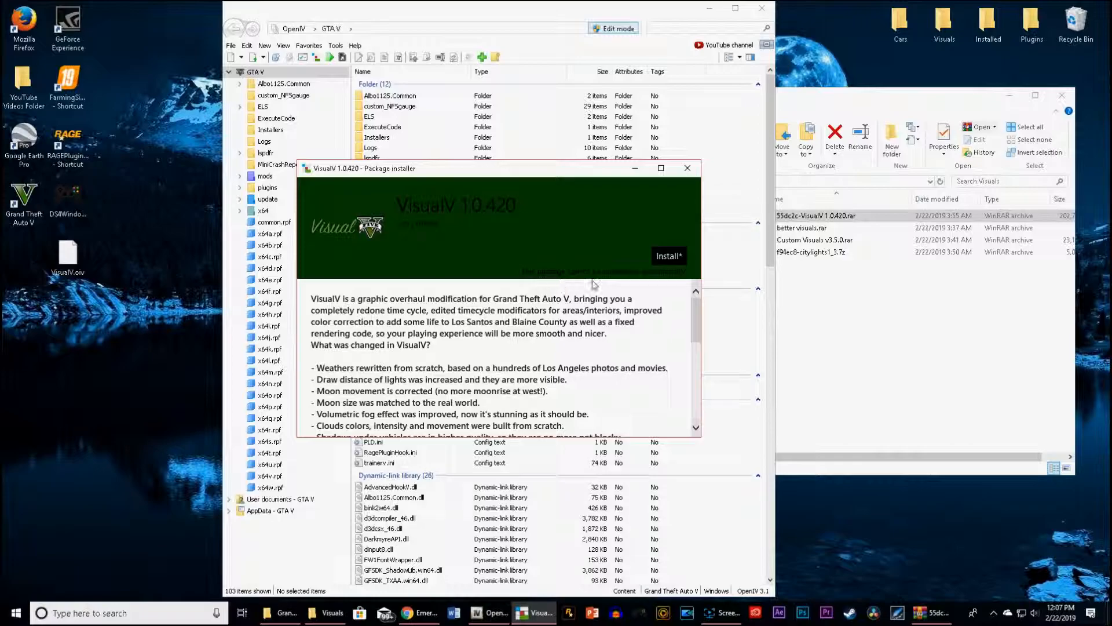
click(669, 256)
click(488, 289)
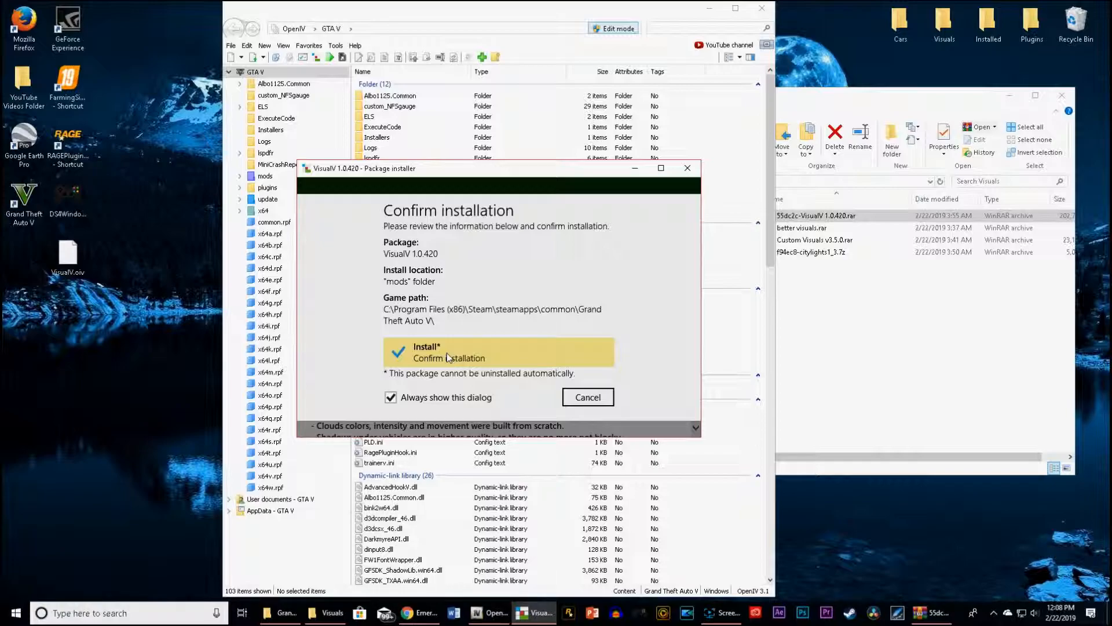
click(447, 353)
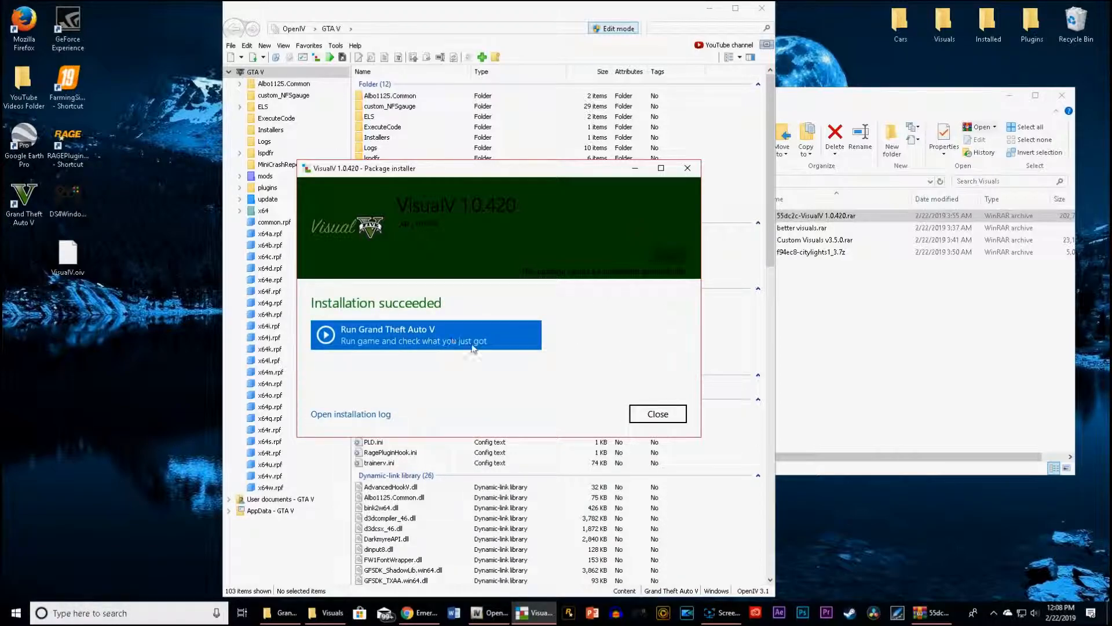
click(656, 412)
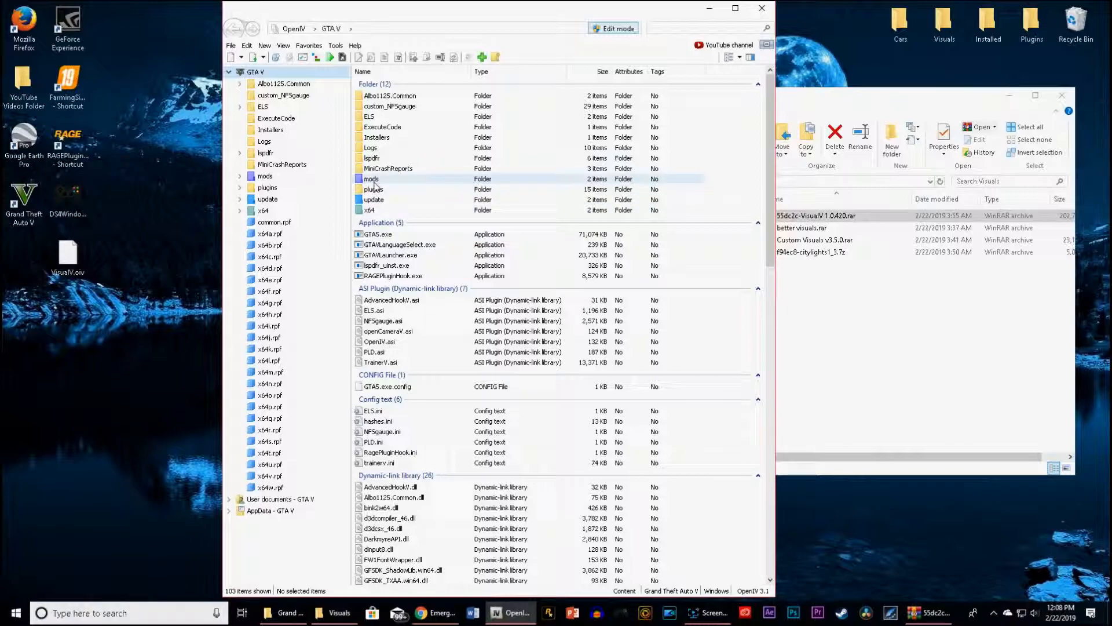
Create a desktop folder named mods and move VisualV.oiv into it
right_click(124, 186)
mouse_move(165, 296)
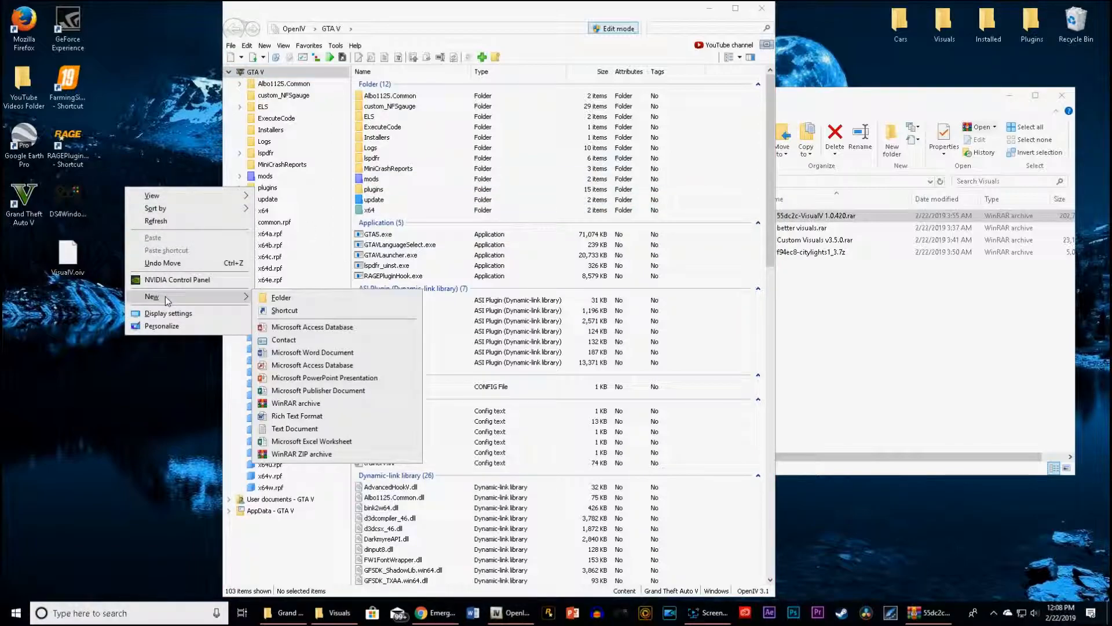
click(279, 298)
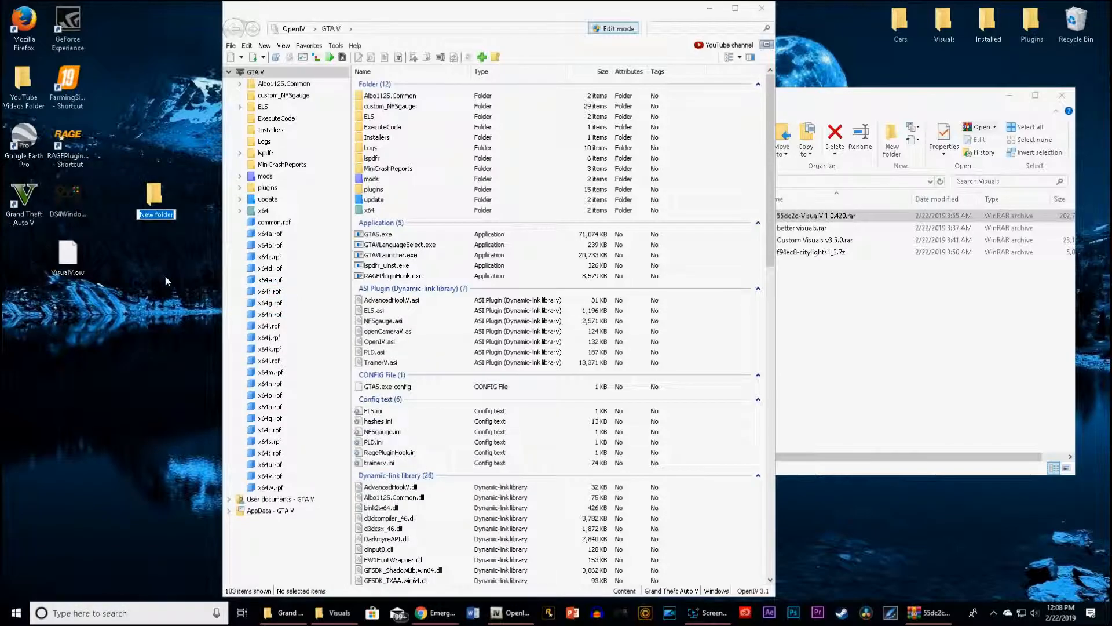
text(mods)
key(Return)
drag(67, 256, 162, 202)
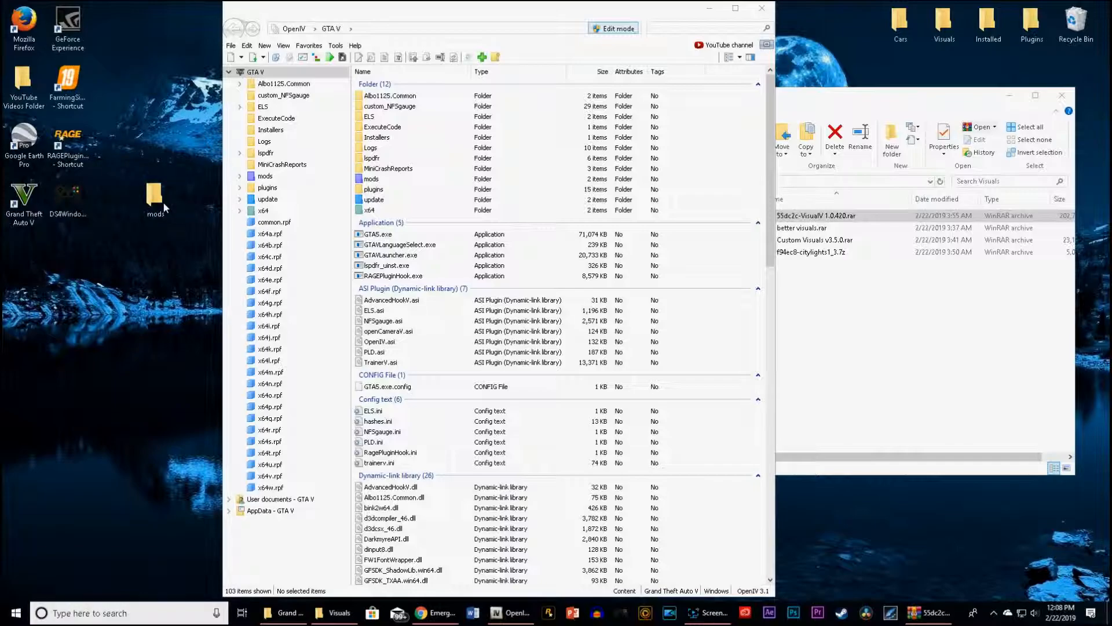
Extract EUP - LEO 7.5.oiv from the EUP Law & Order 7.5 Auto archive in the Installed folder to the desktop mods folder
double_click(1075, 22)
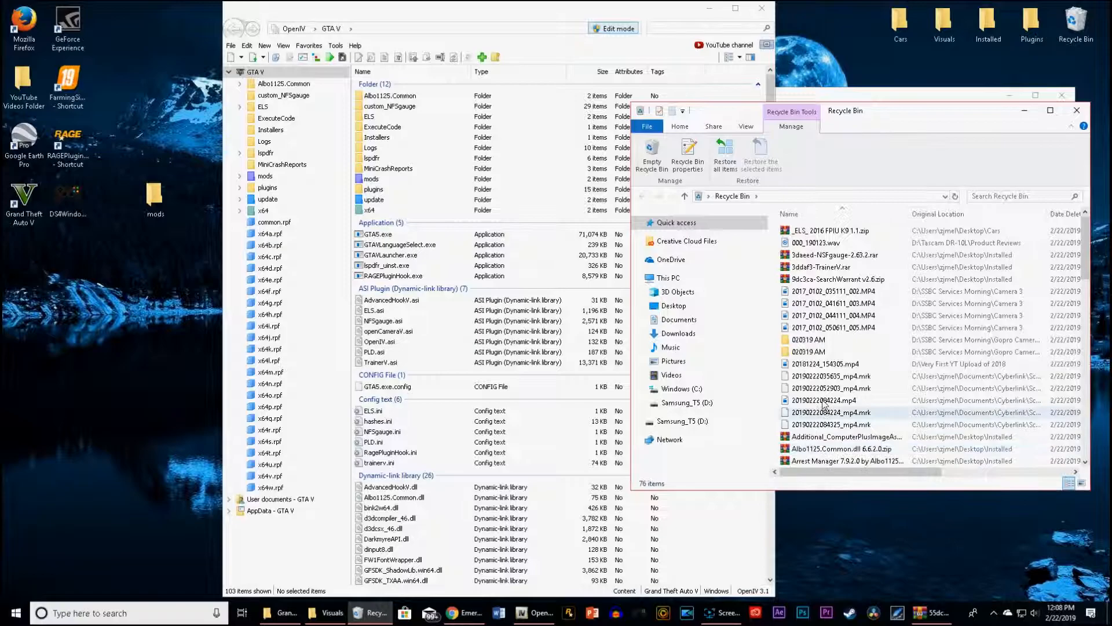
click(1076, 110)
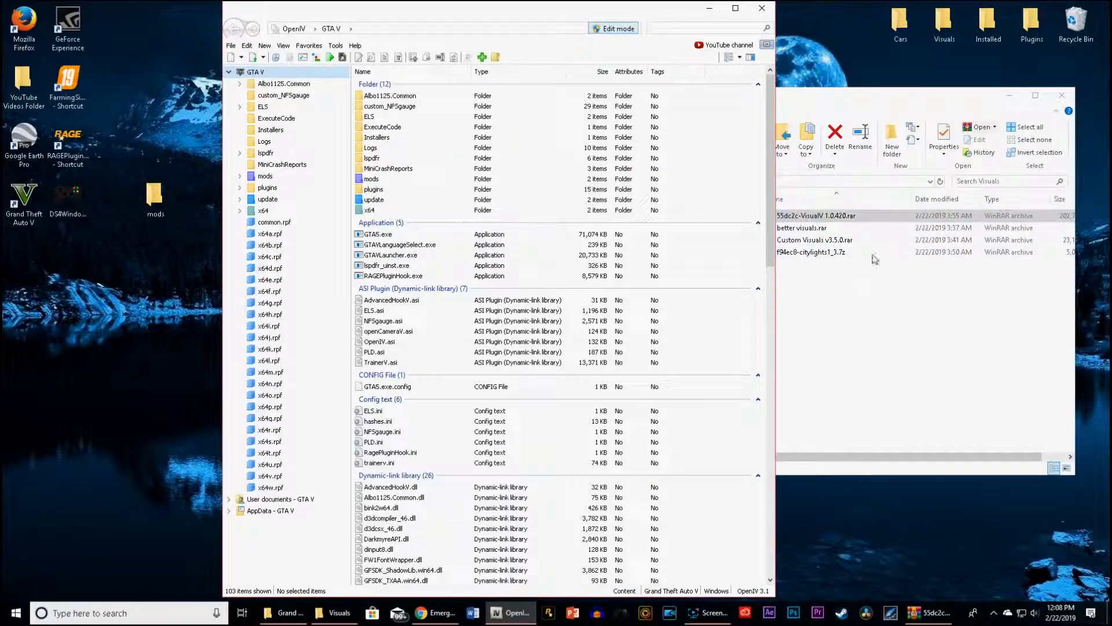
double_click(980, 32)
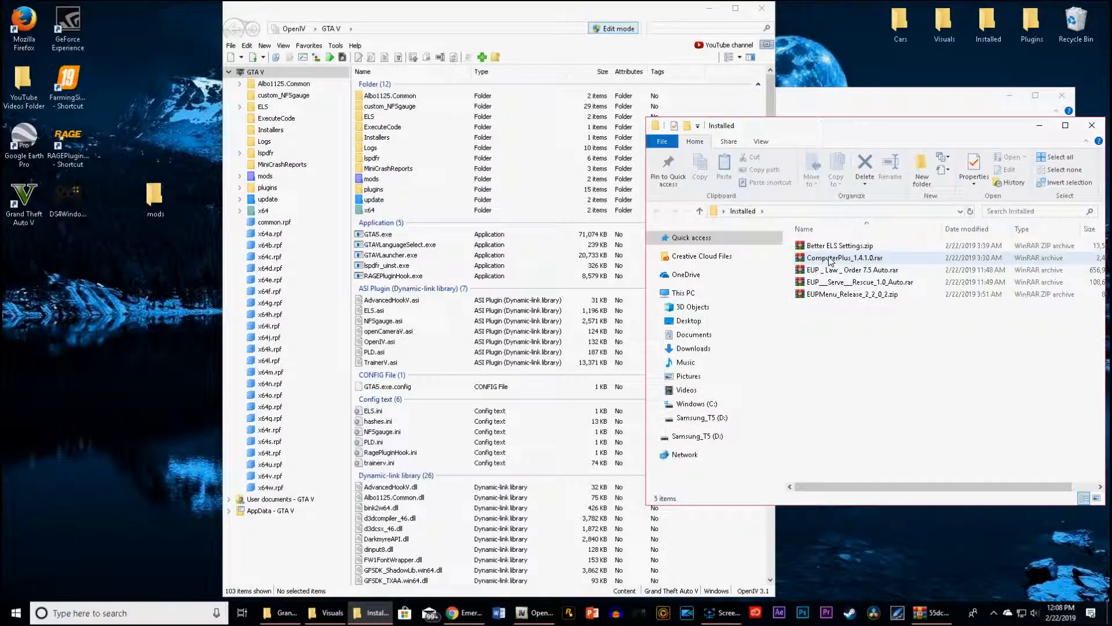
double_click(834, 270)
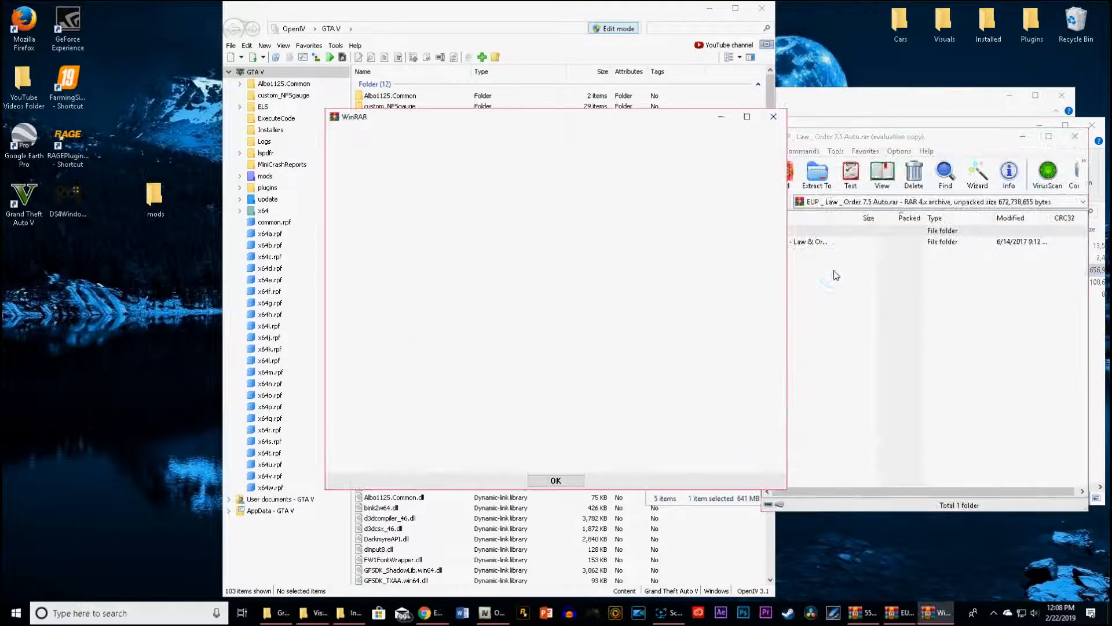
double_click(811, 242)
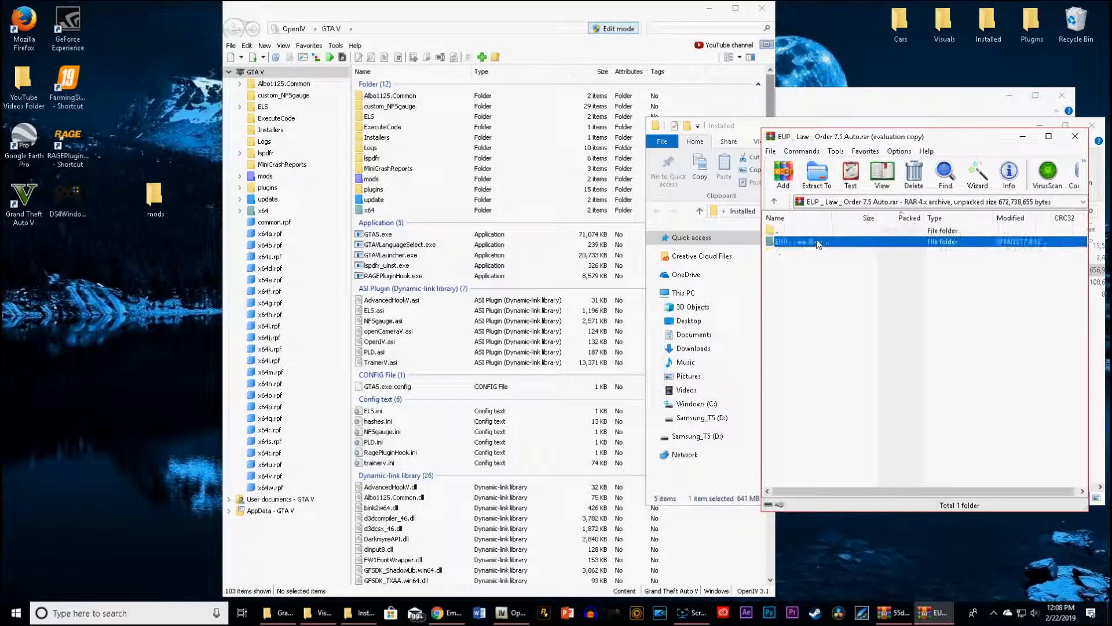
drag(801, 264, 231, 305)
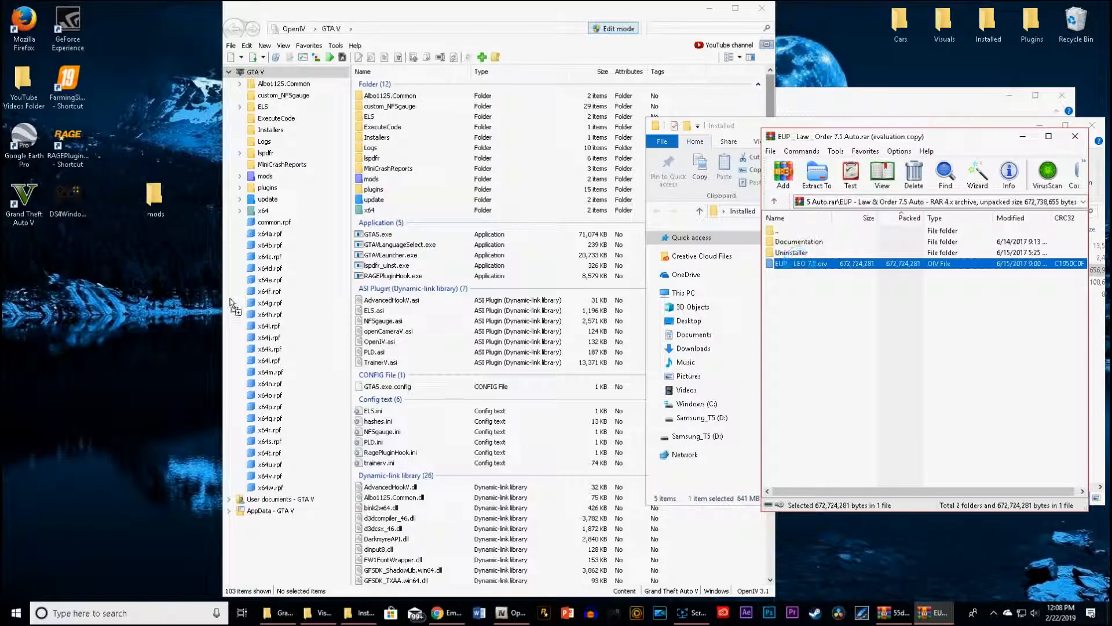
drag(154, 203, 155, 203)
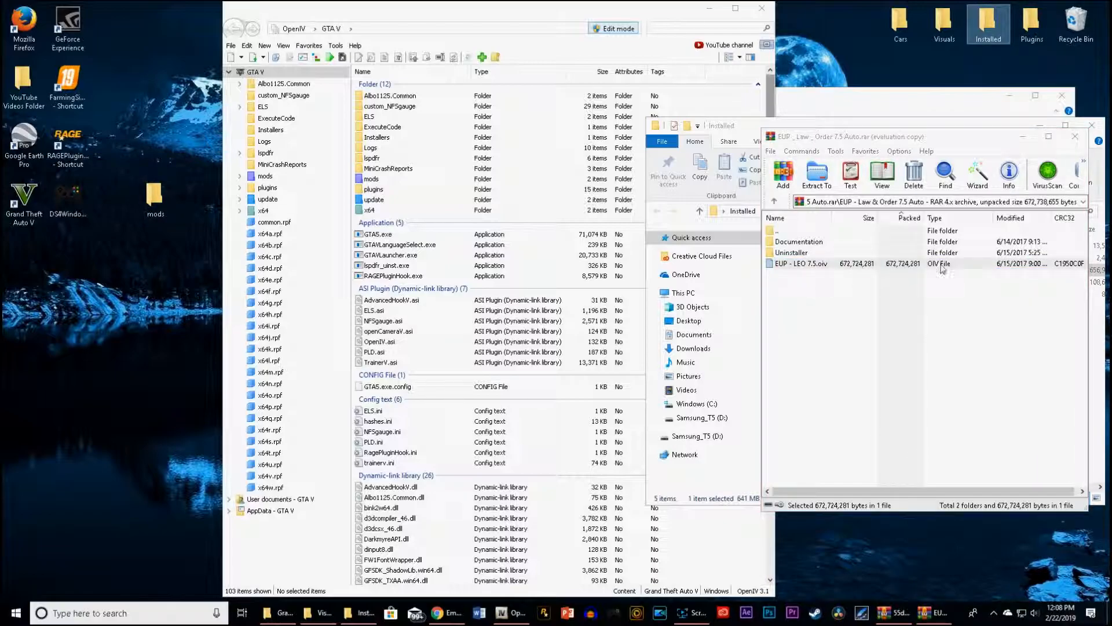
click(1075, 137)
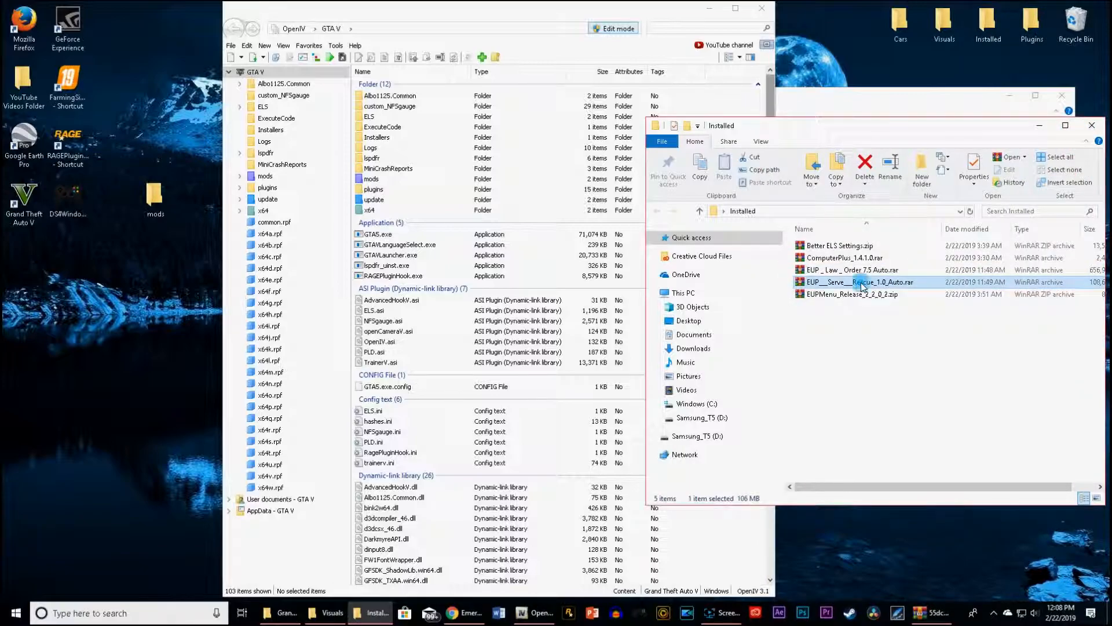
Extract the EUP Serve & Rescue OIV file from its 1.0 Auto archive into the desktop mods folder
double_click(863, 287)
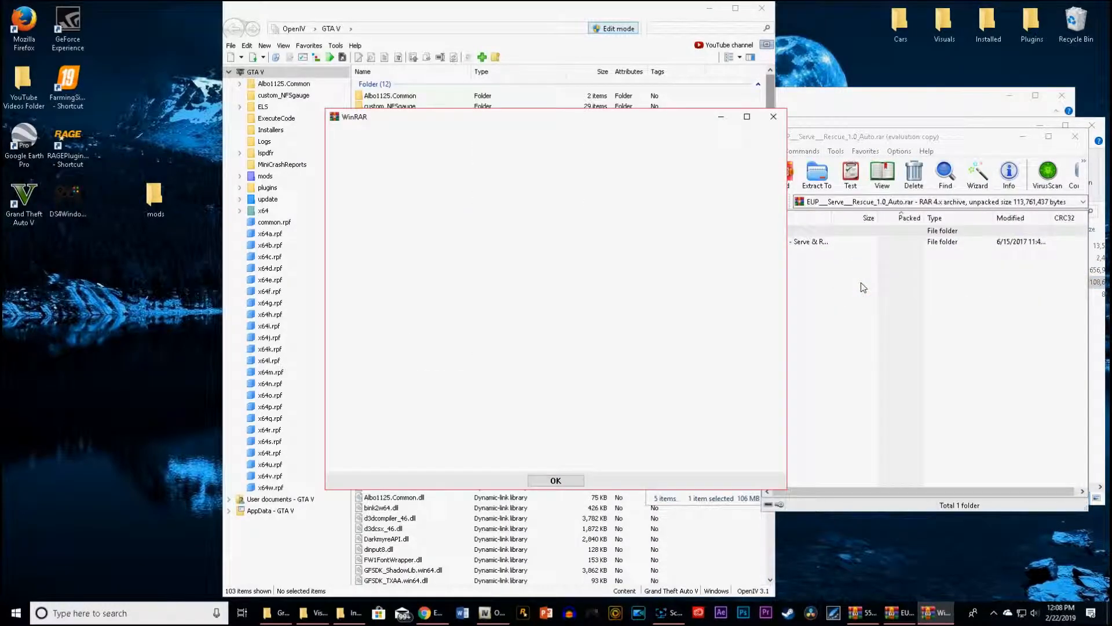
click(774, 116)
double_click(802, 241)
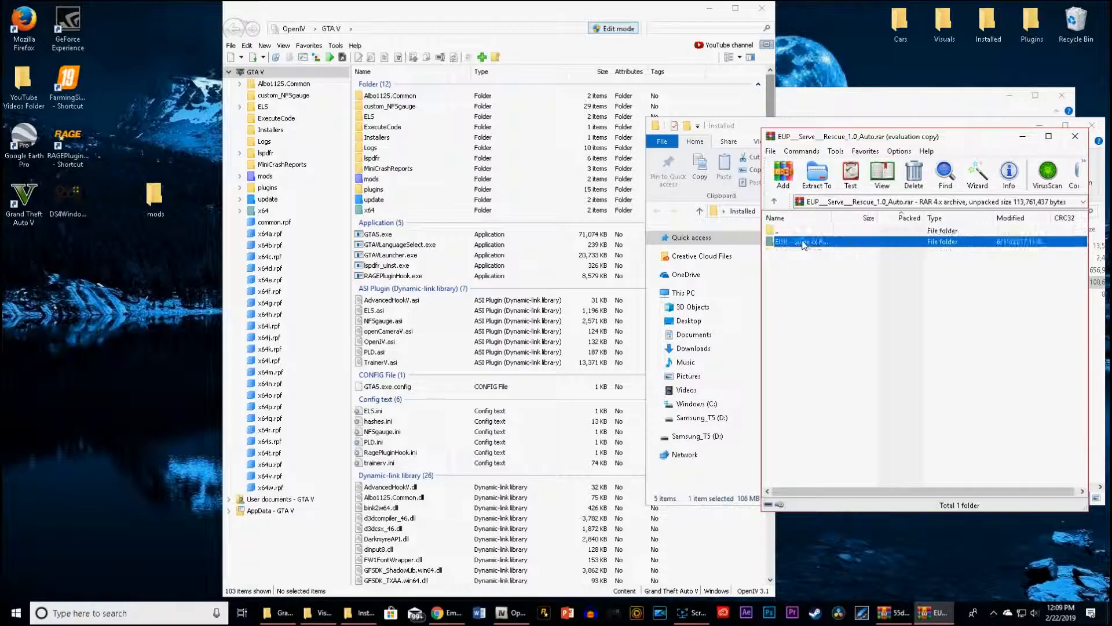
drag(804, 266, 217, 239)
drag(158, 201, 157, 201)
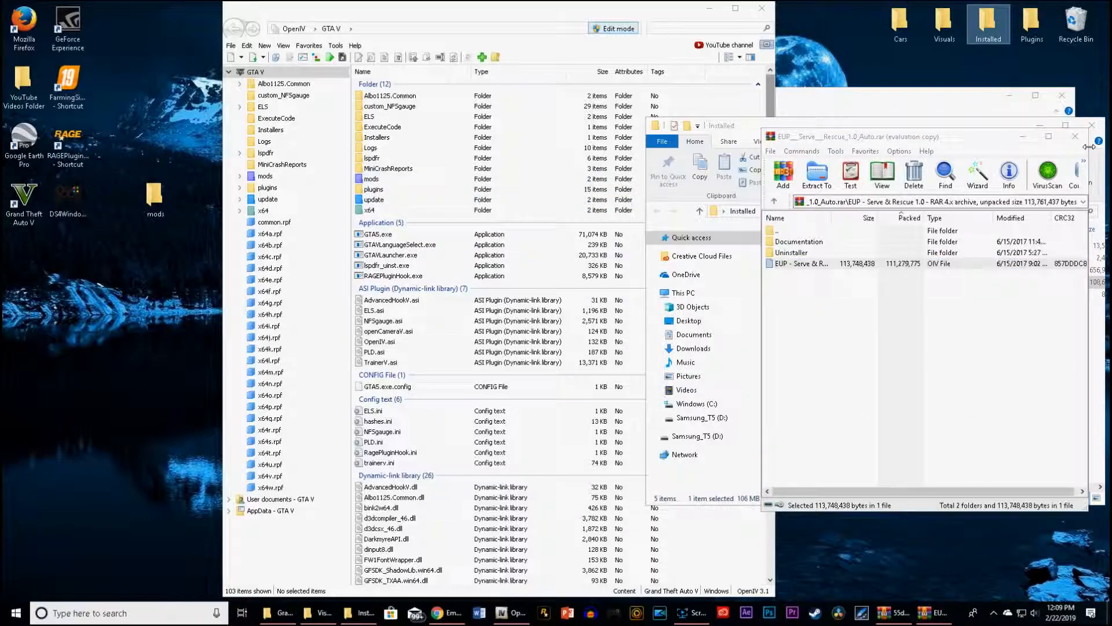
click(1075, 136)
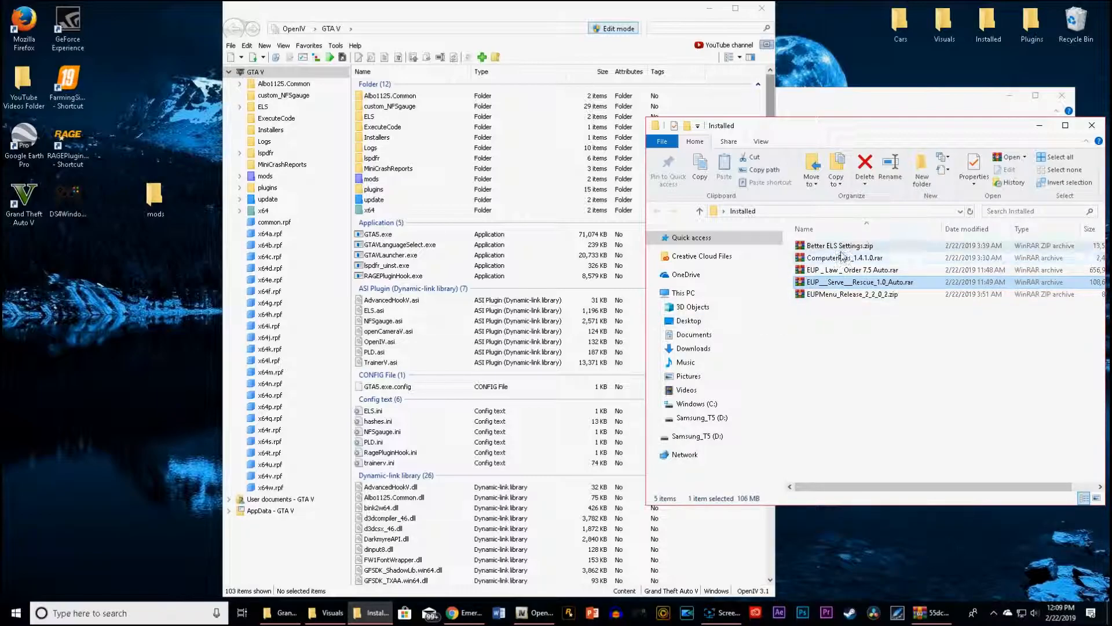
click(1092, 127)
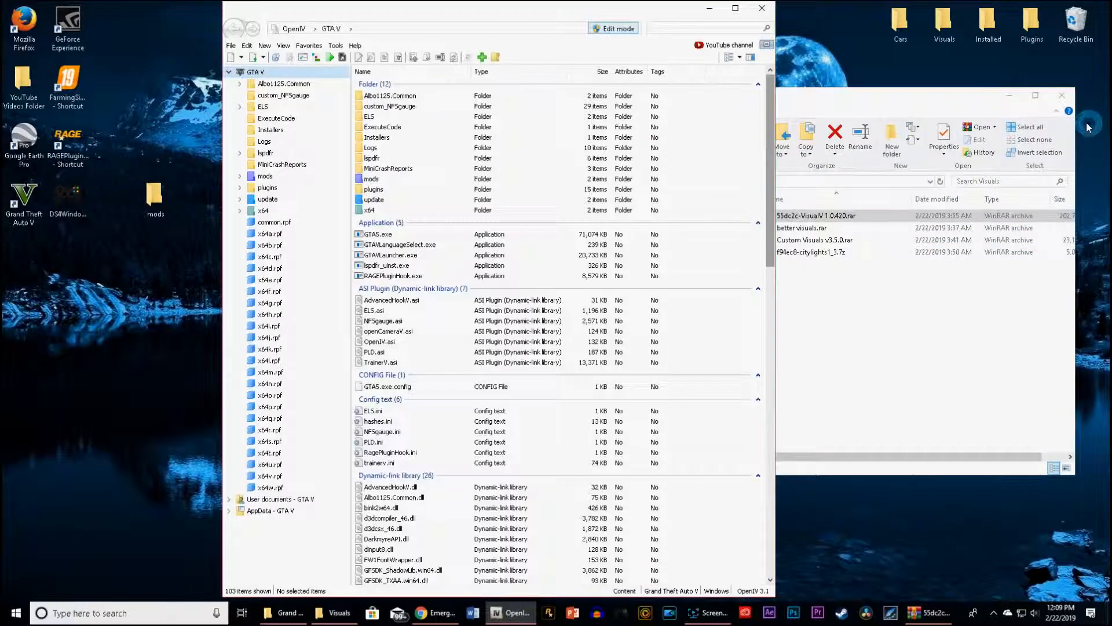
Move the VisualV 1.0.420 archive from the Visuals folder into the Installed folder on the desktop
click(827, 320)
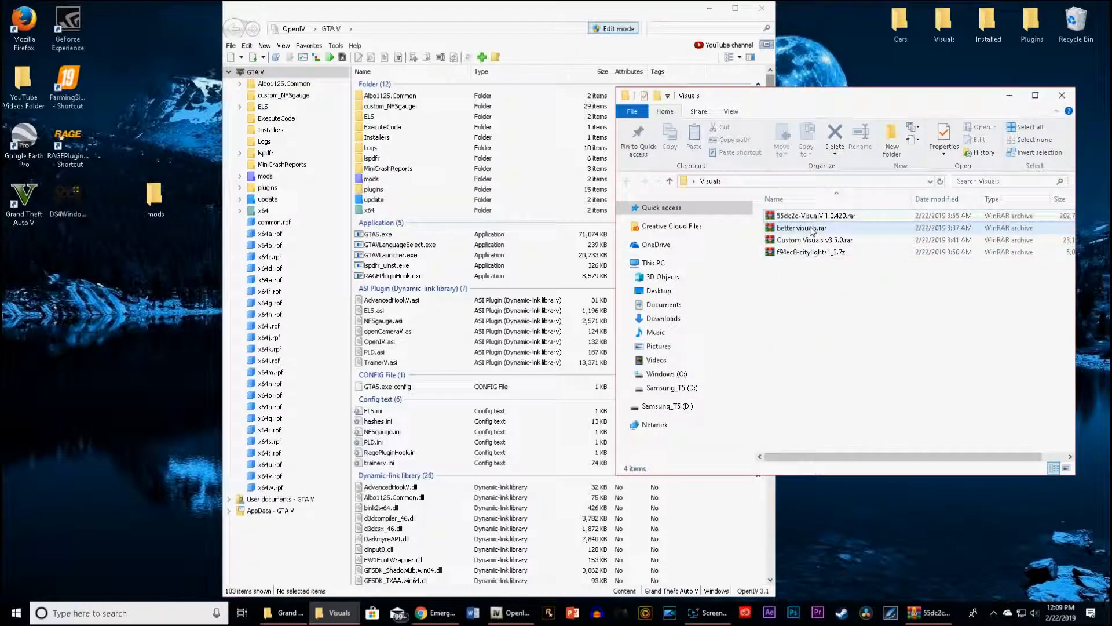
drag(814, 221, 986, 35)
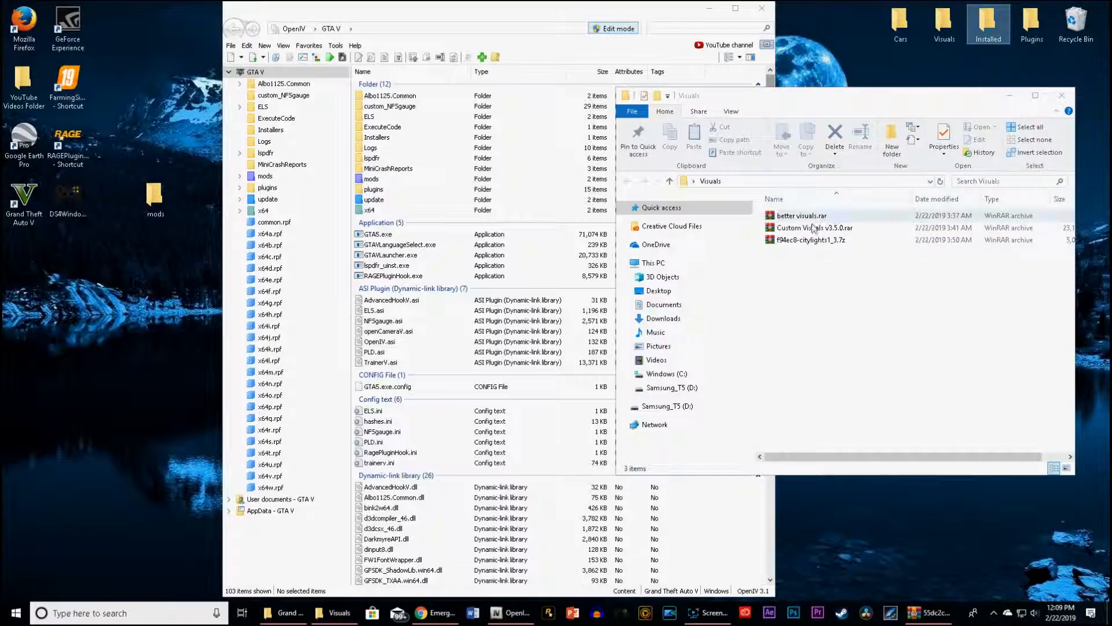
drag(811, 95, 869, 105)
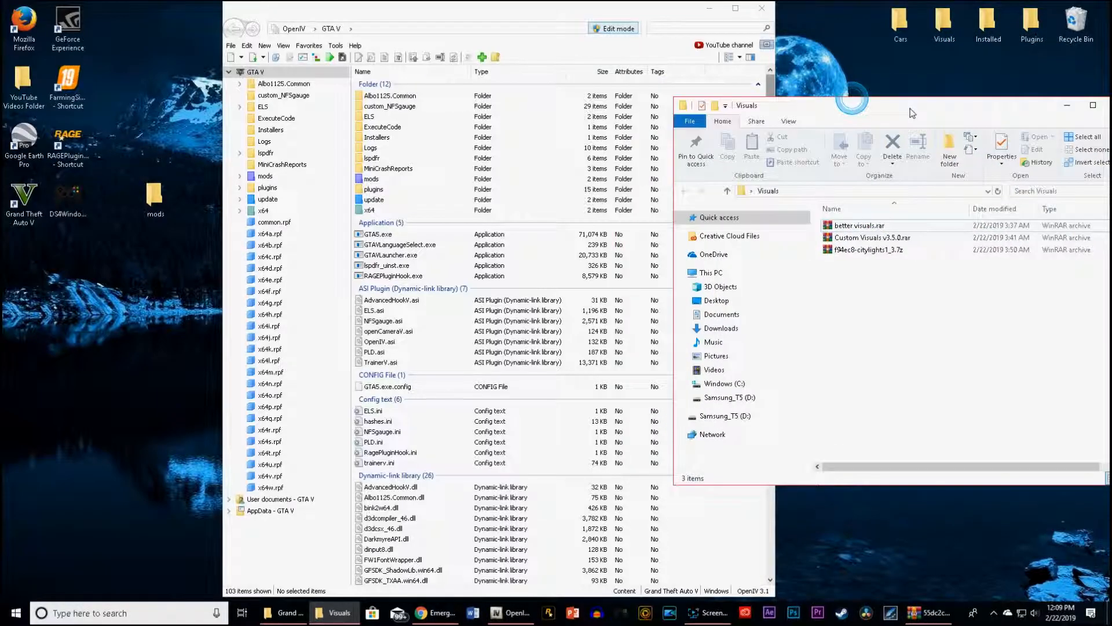
Examine the contents of the better visuals.rar archive
double_click(850, 225)
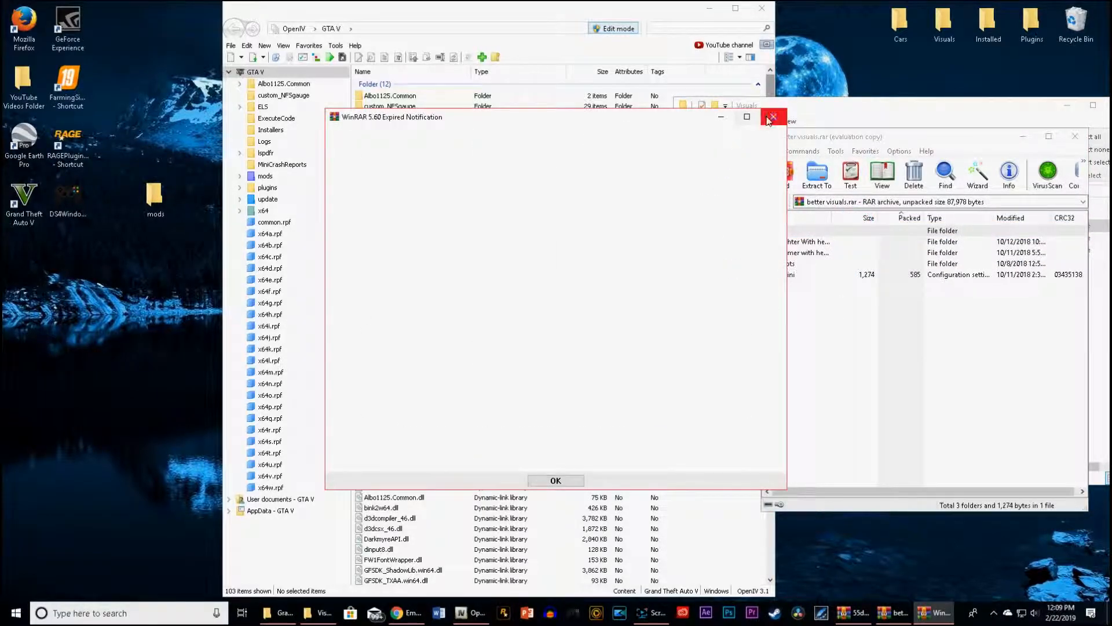
click(774, 116)
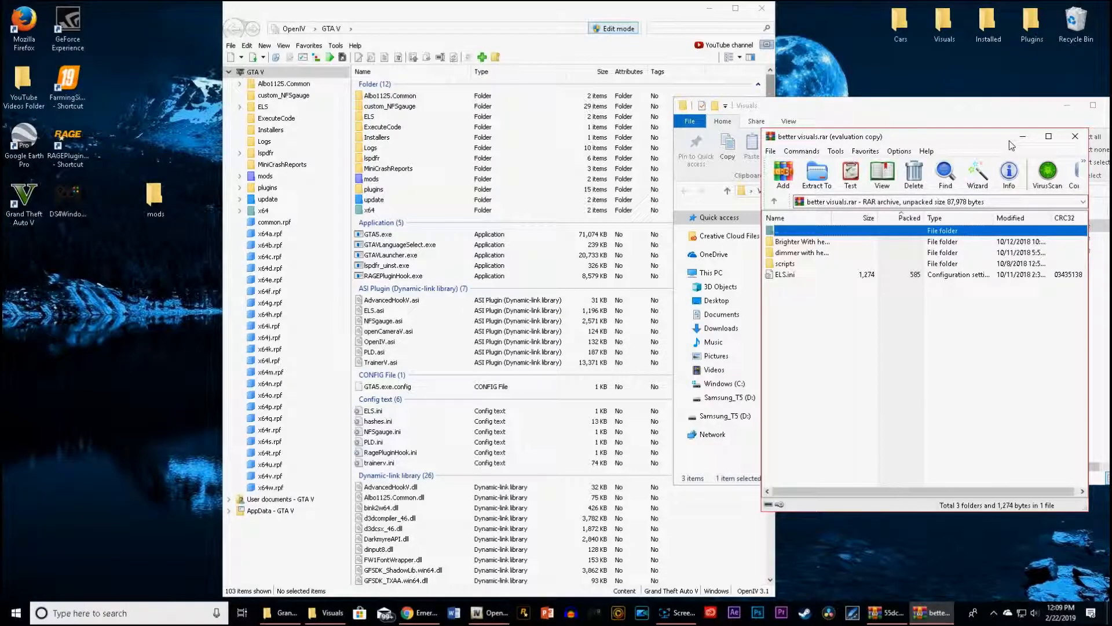
click(1075, 137)
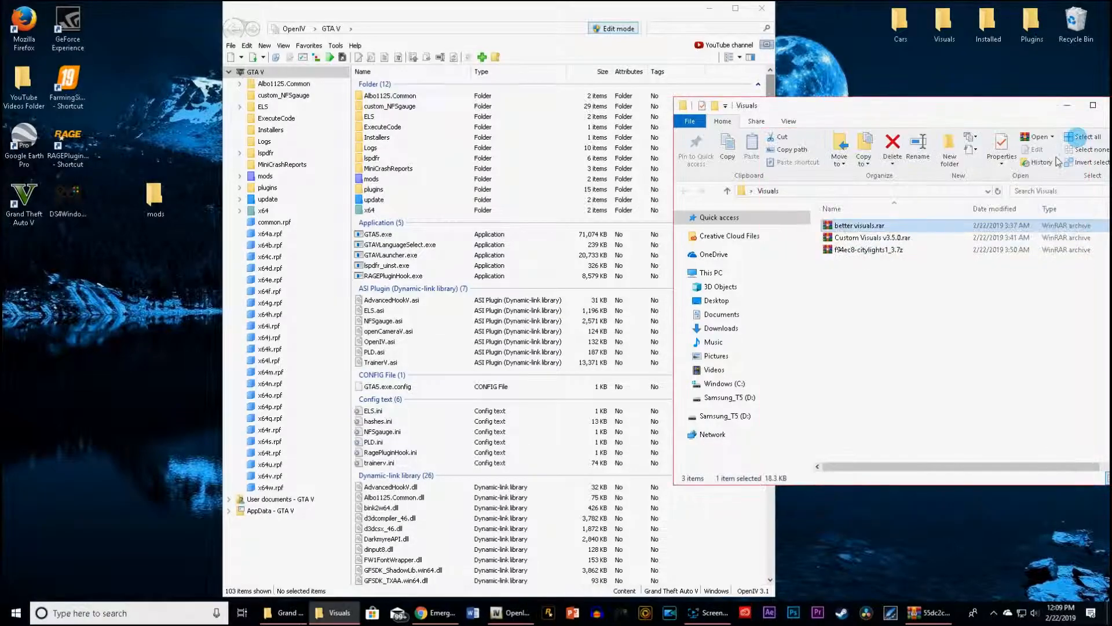
Examine the contents of the Custom Visuals v3.5.0.rar archive and read its Readme.txt installation notes
double_click(863, 243)
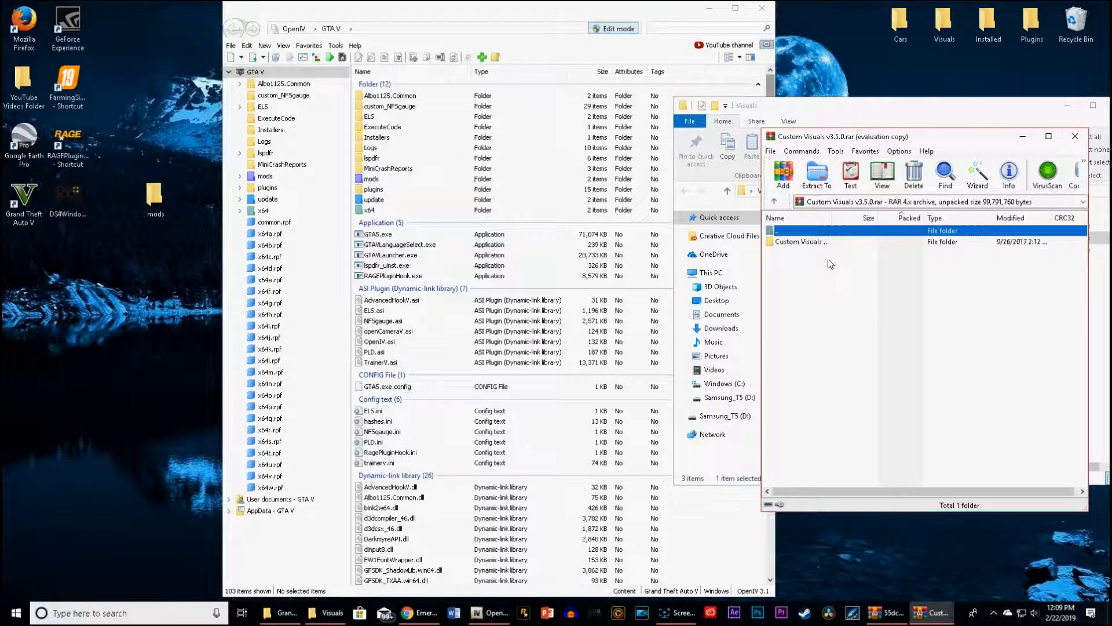
double_click(816, 243)
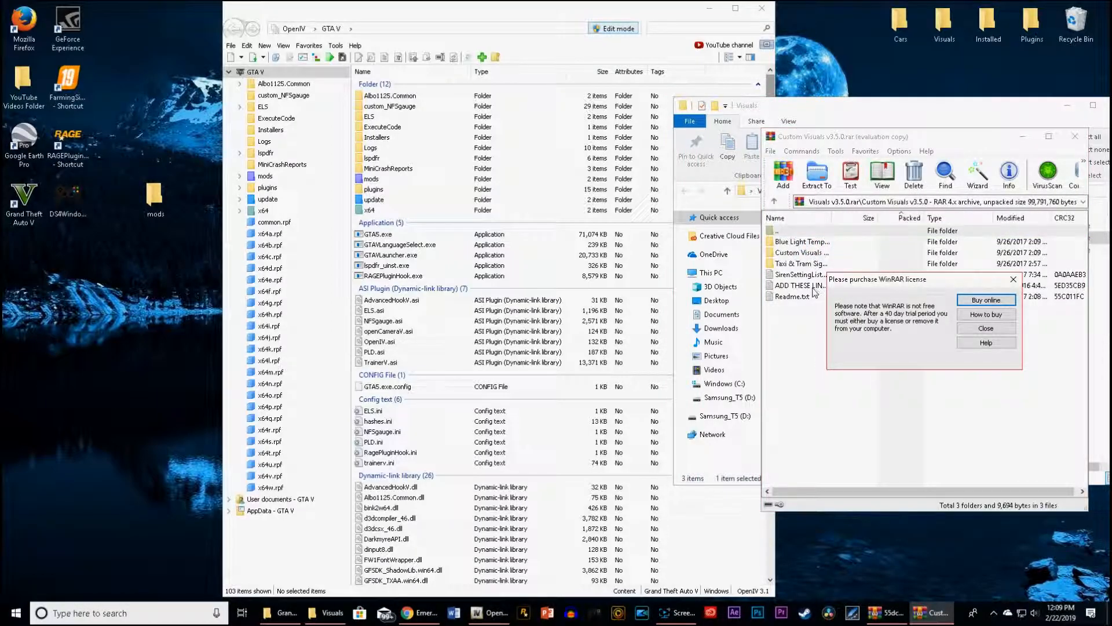
click(985, 328)
double_click(798, 296)
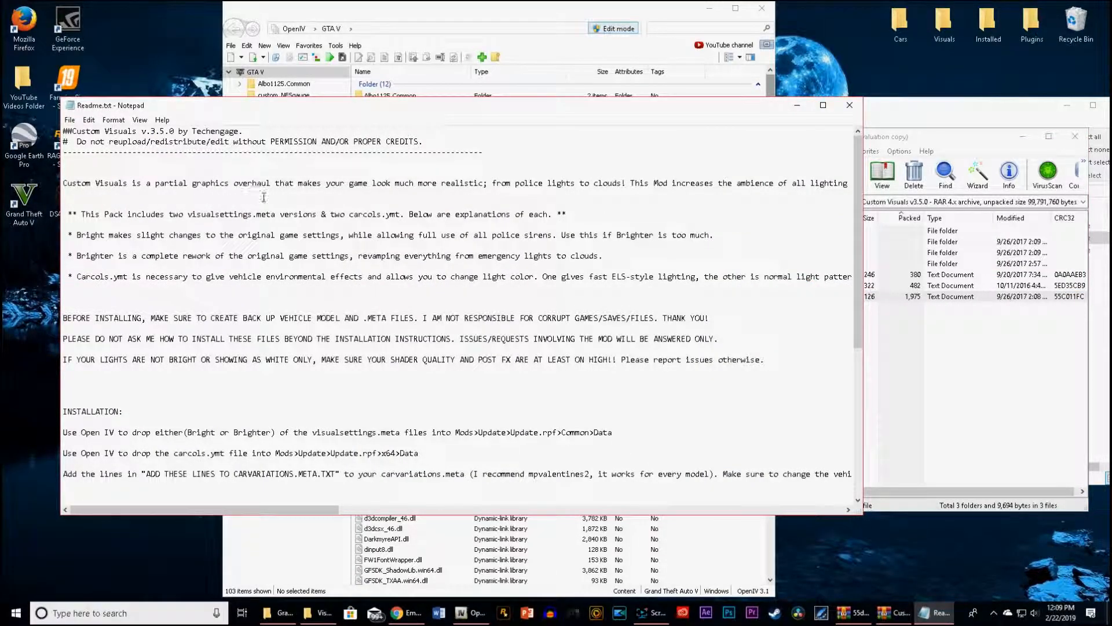
click(850, 104)
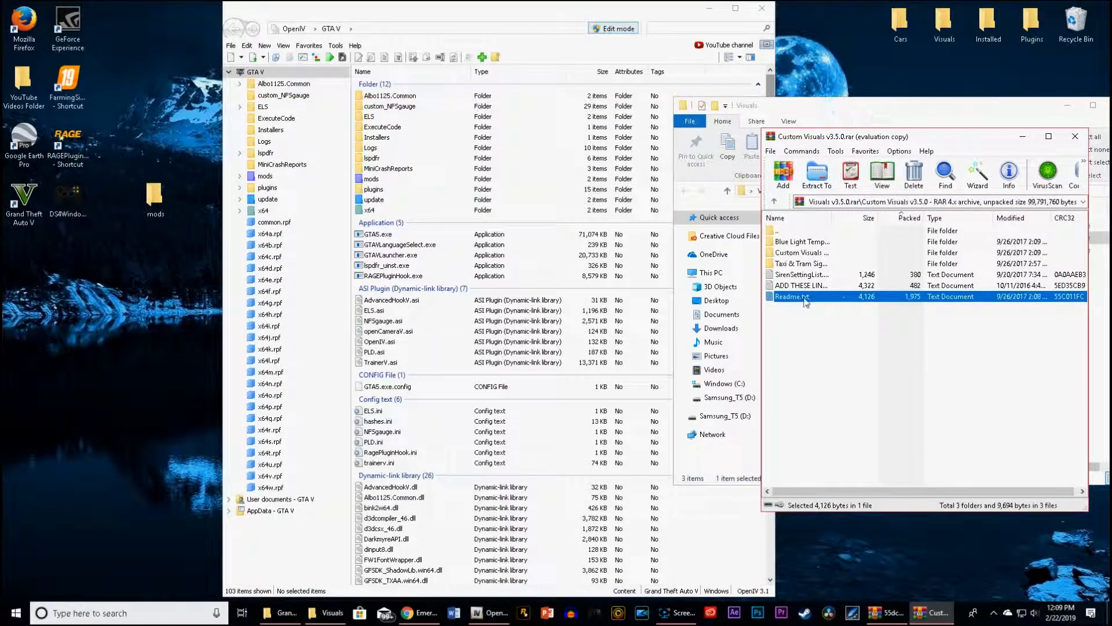
click(1075, 136)
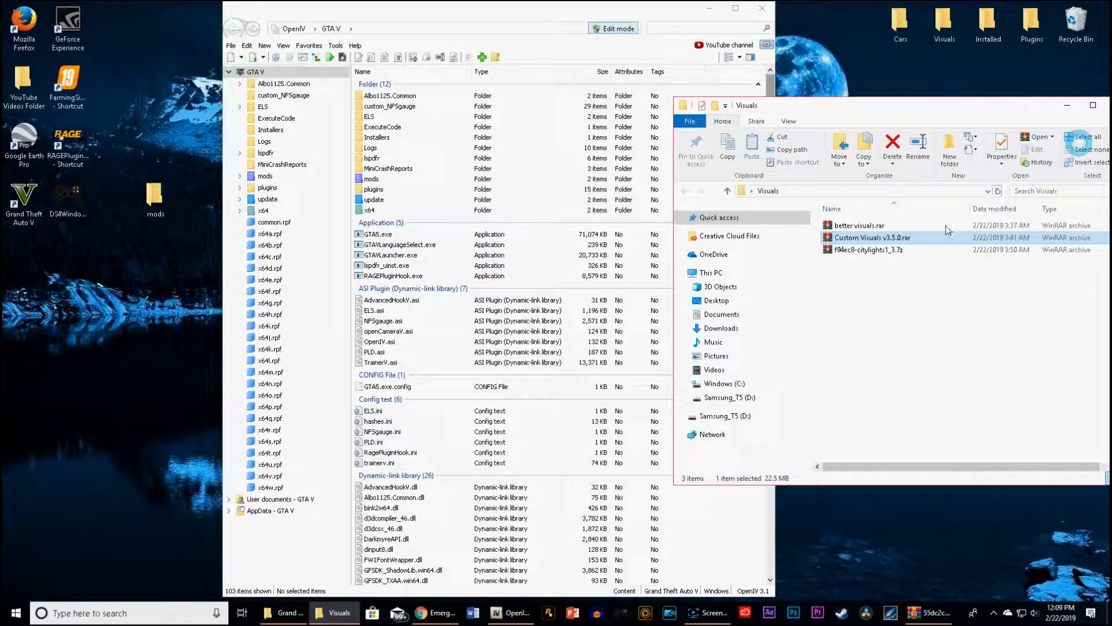
Open the citylights archive's OIV installer folder, check the HPS Lights options, and enter the LED Lights folder
double_click(864, 249)
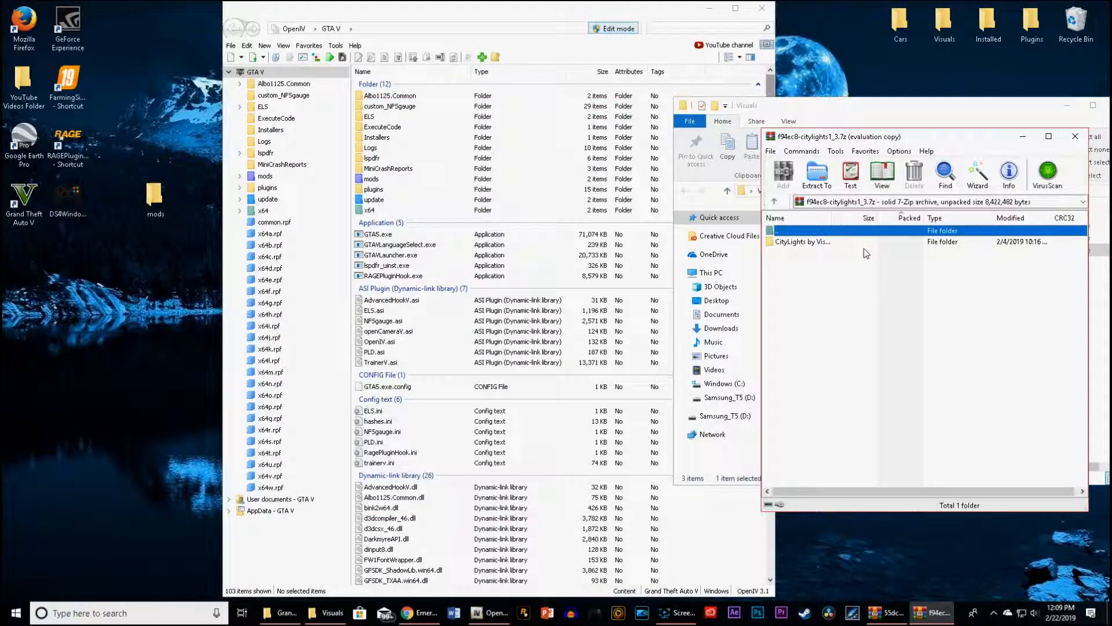
double_click(813, 241)
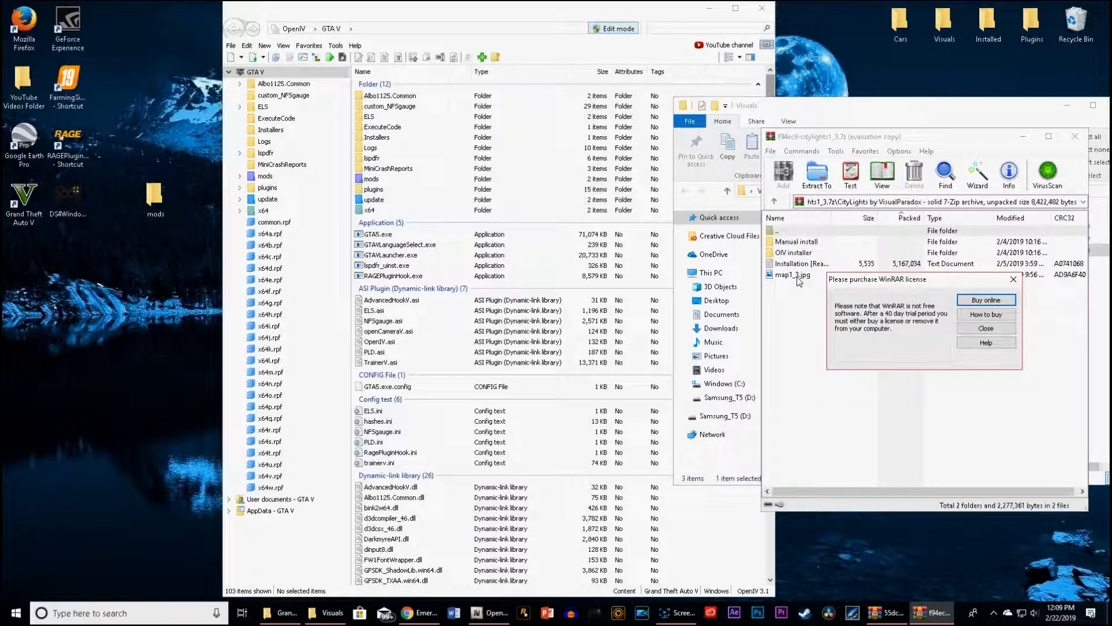
click(986, 328)
click(809, 255)
double_click(810, 254)
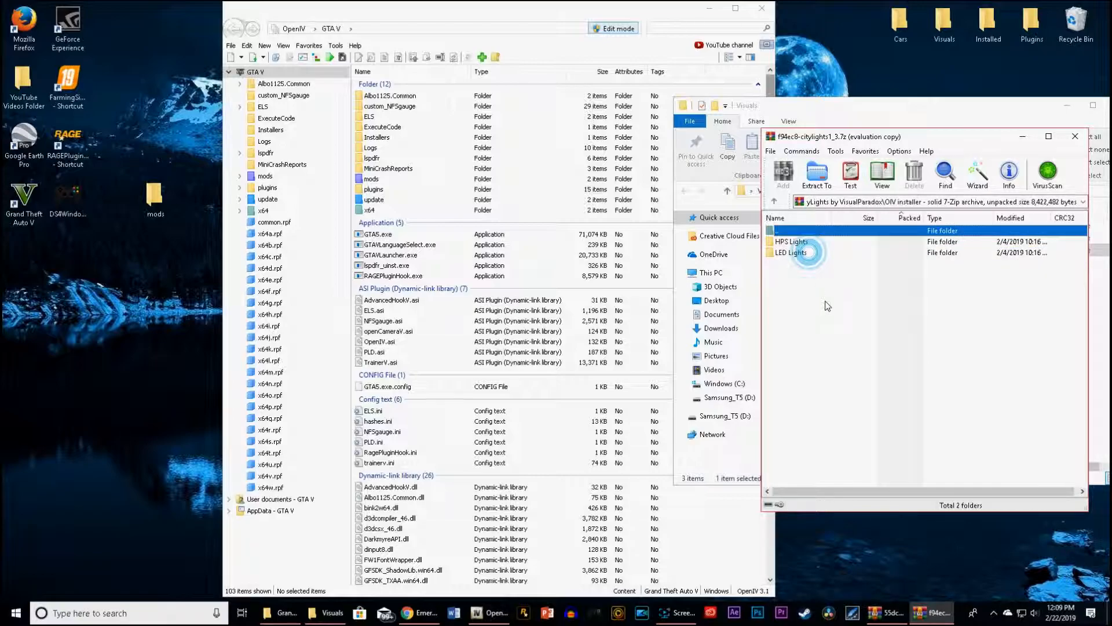
double_click(792, 242)
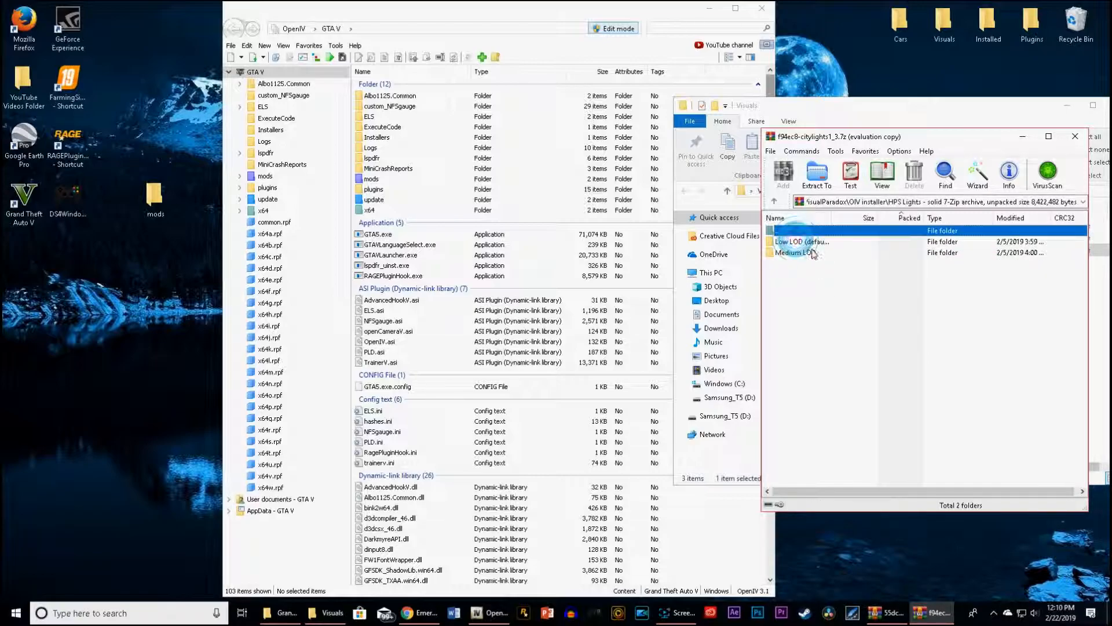
key(BackSpace)
double_click(795, 252)
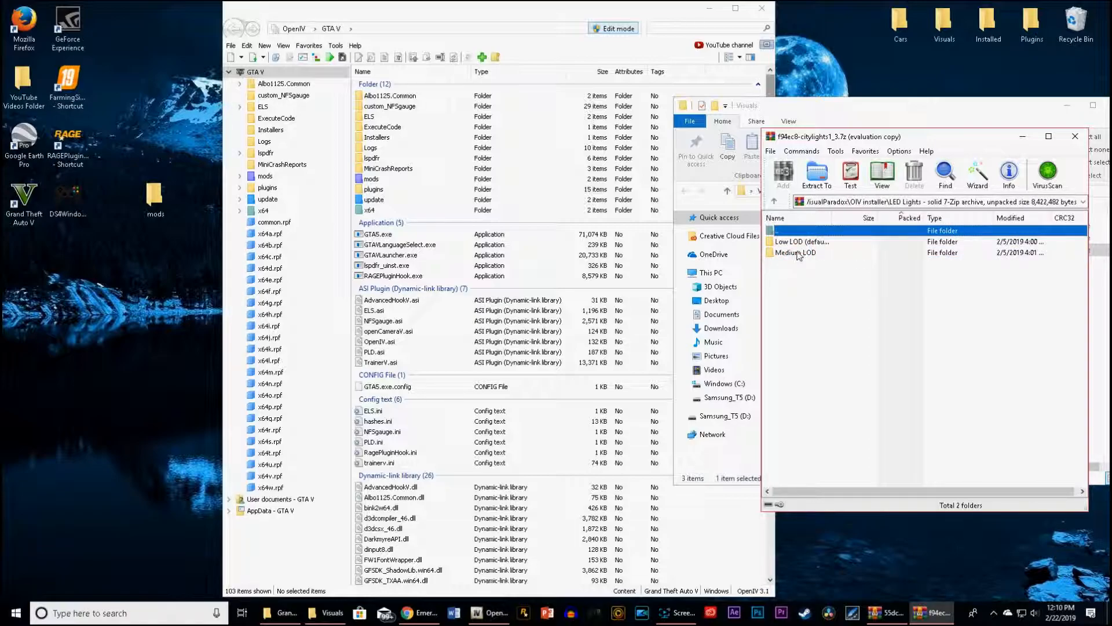
Extract citylights.oiv from the Low LOD (defaults) folder of LED Lights to the desktop
double_click(799, 242)
click(797, 244)
drag(797, 246, 203, 359)
drag(70, 297, 71, 297)
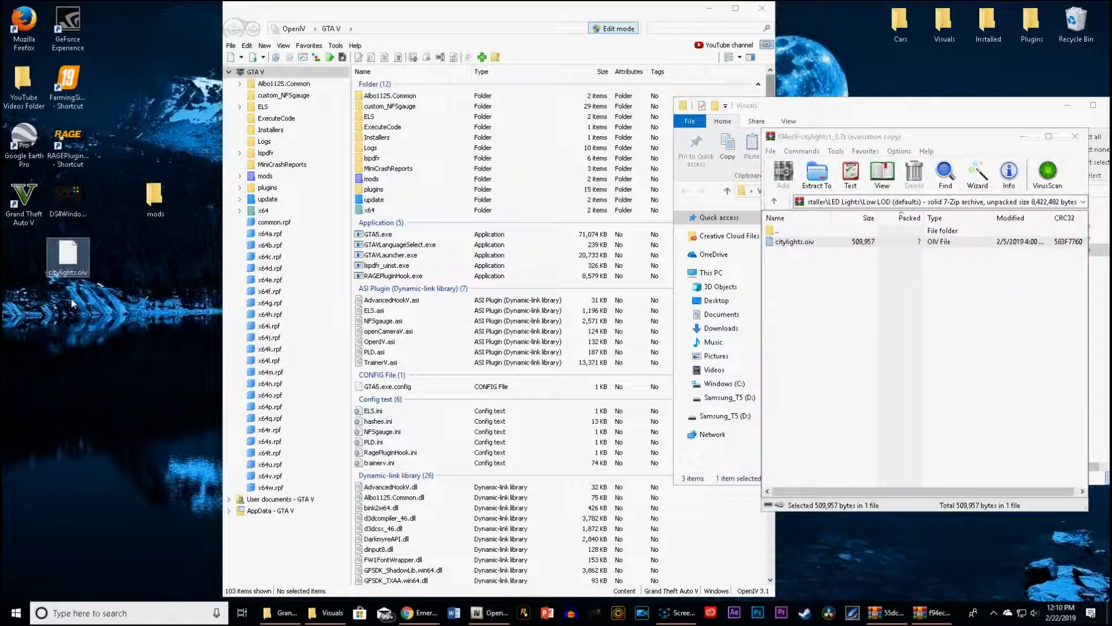
Replace the desktop copy of citylights.oiv with the Medium LOD version from the LED Lights folder, and close the archive
click(817, 306)
key(BackSpace)
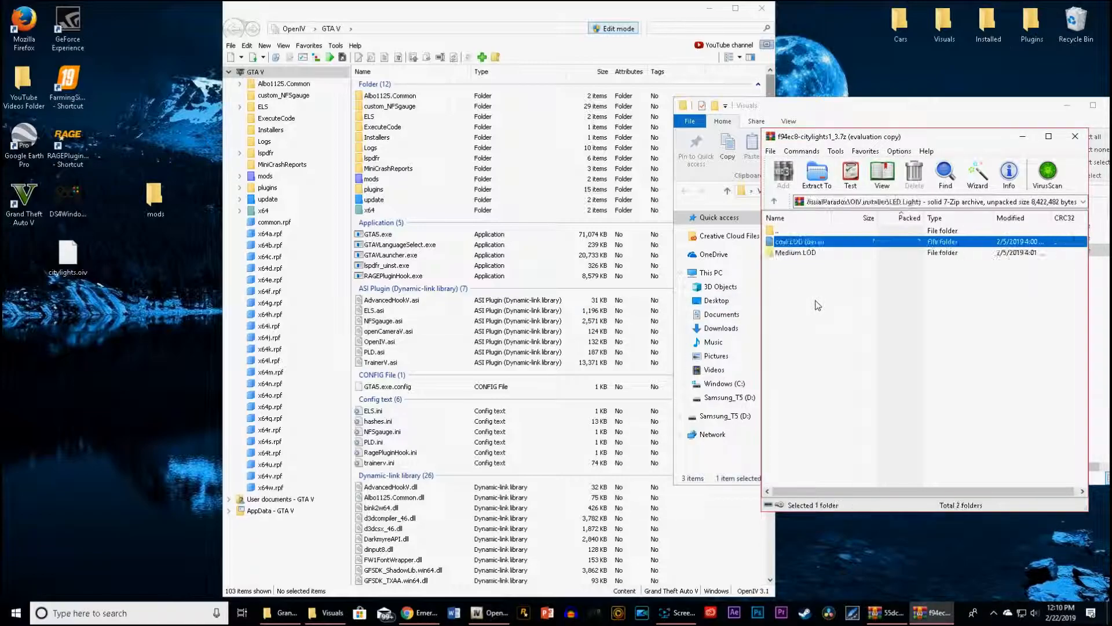
double_click(795, 254)
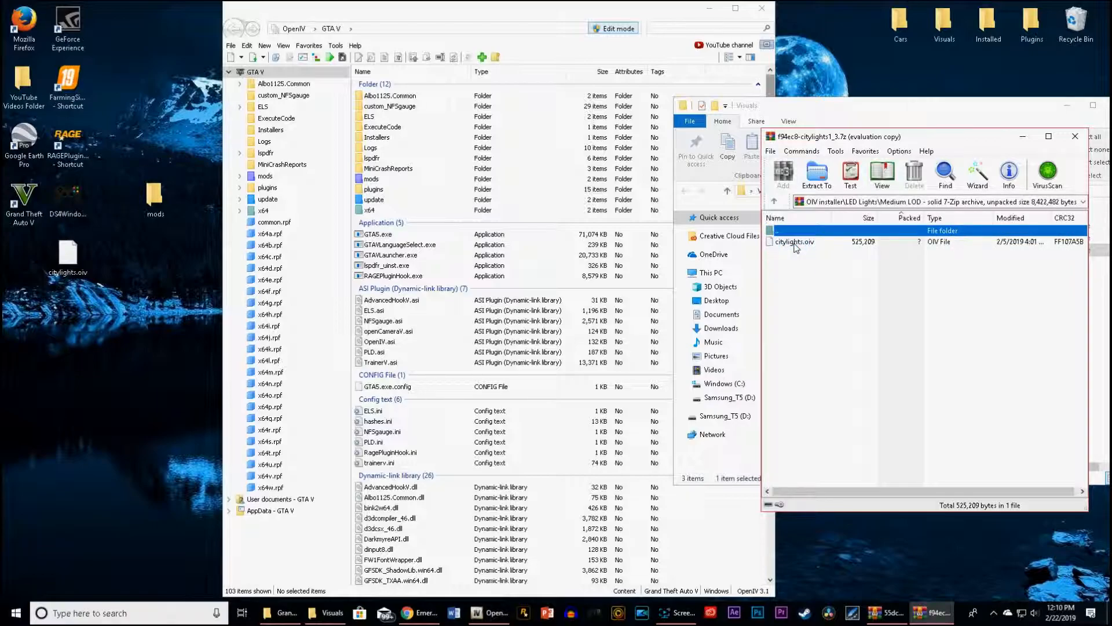
right_click(67, 256)
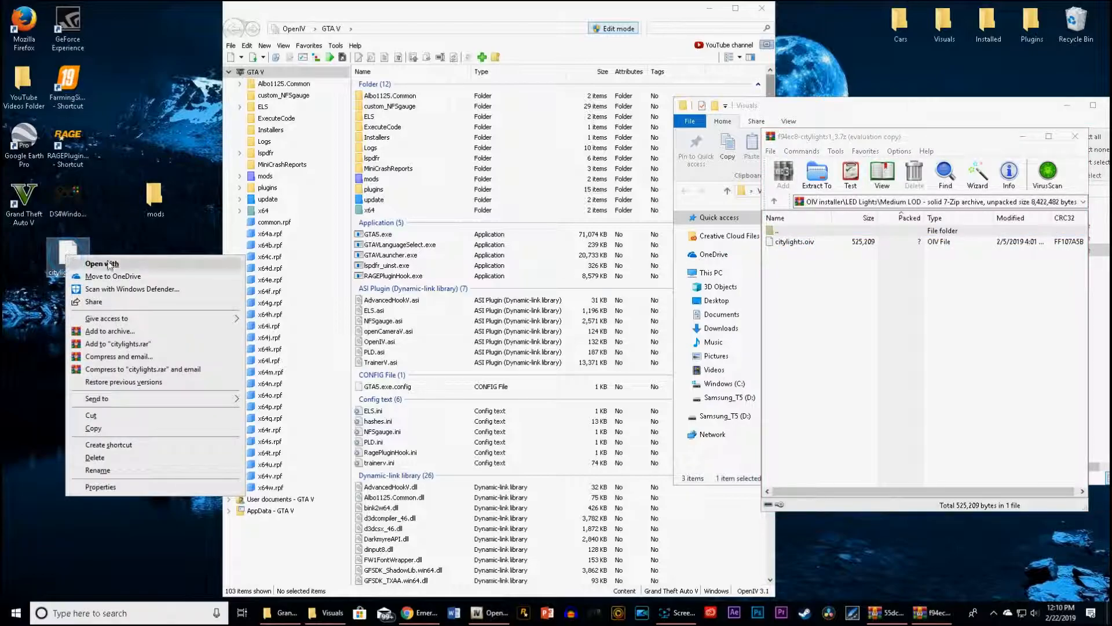
click(116, 458)
click(613, 360)
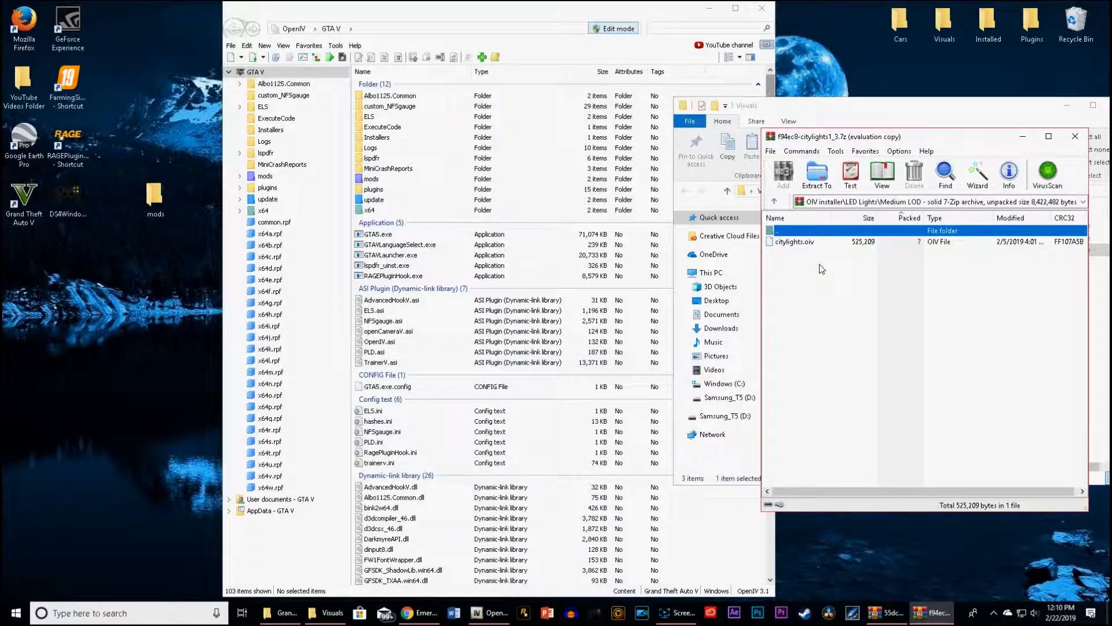
drag(807, 247, 120, 256)
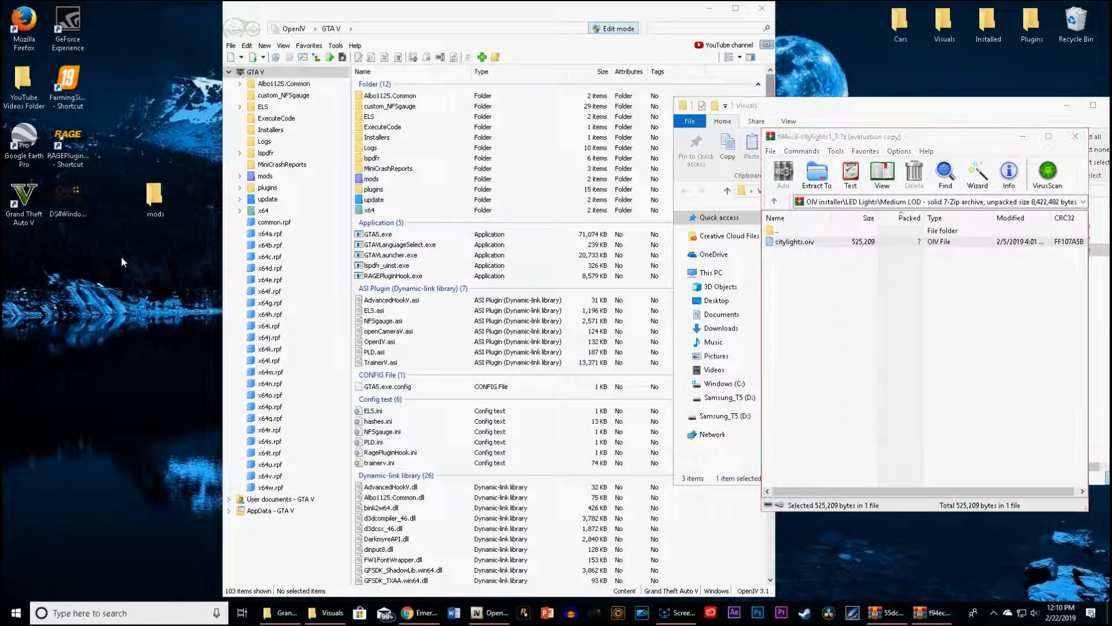
click(1075, 136)
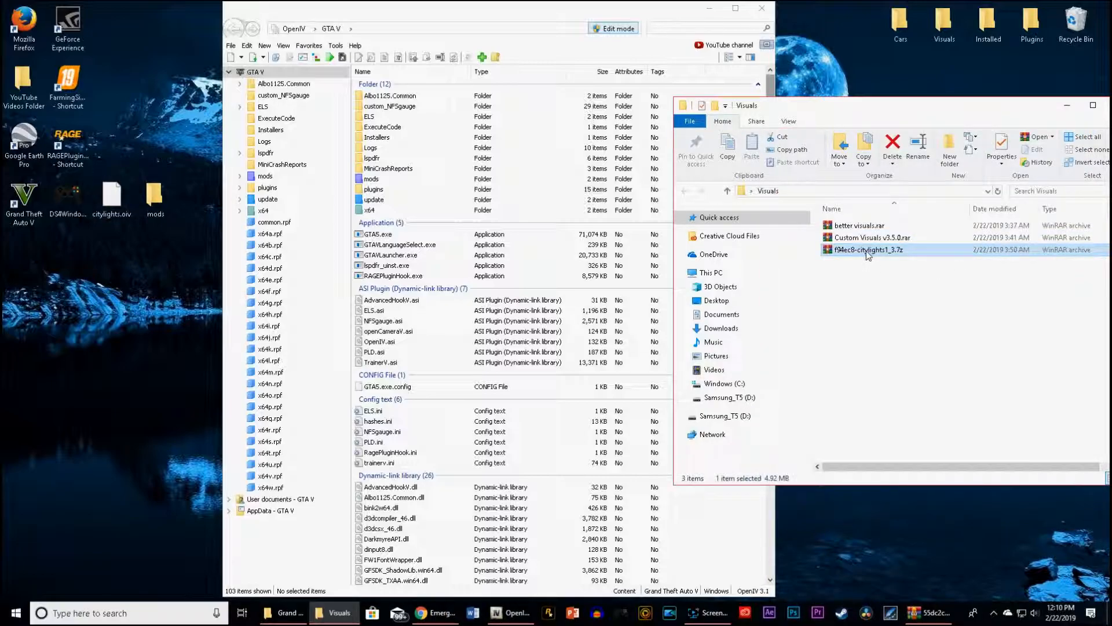
Move the citylights, better visuals and Custom Visuals v3.5.0 archives from the Visuals folder into the desktop's Installed folder
drag(867, 253, 988, 25)
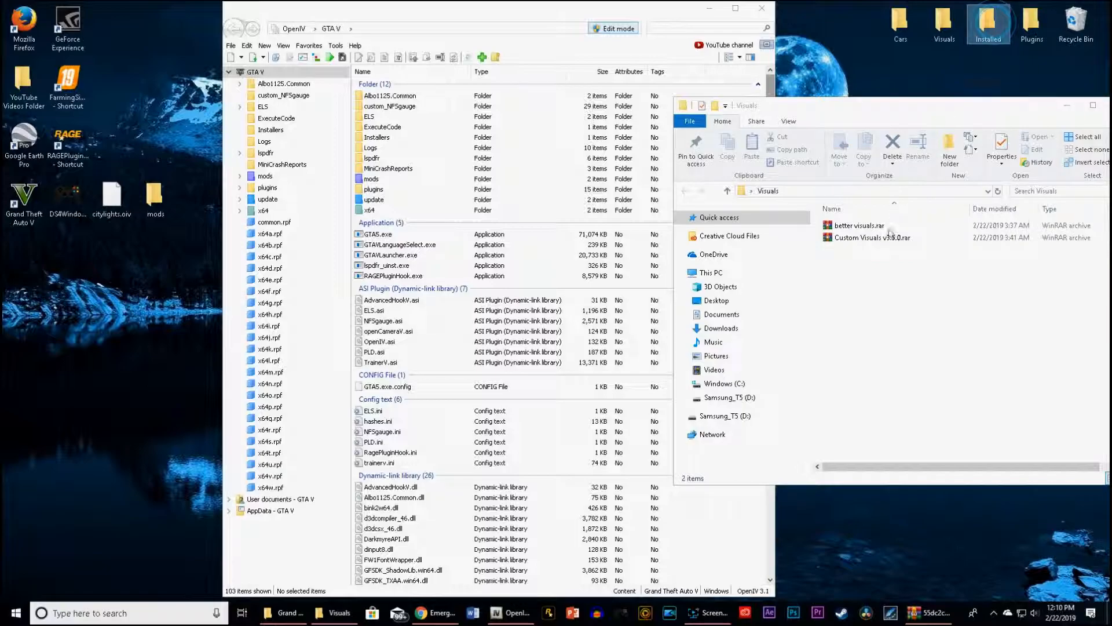
drag(867, 265, 988, 26)
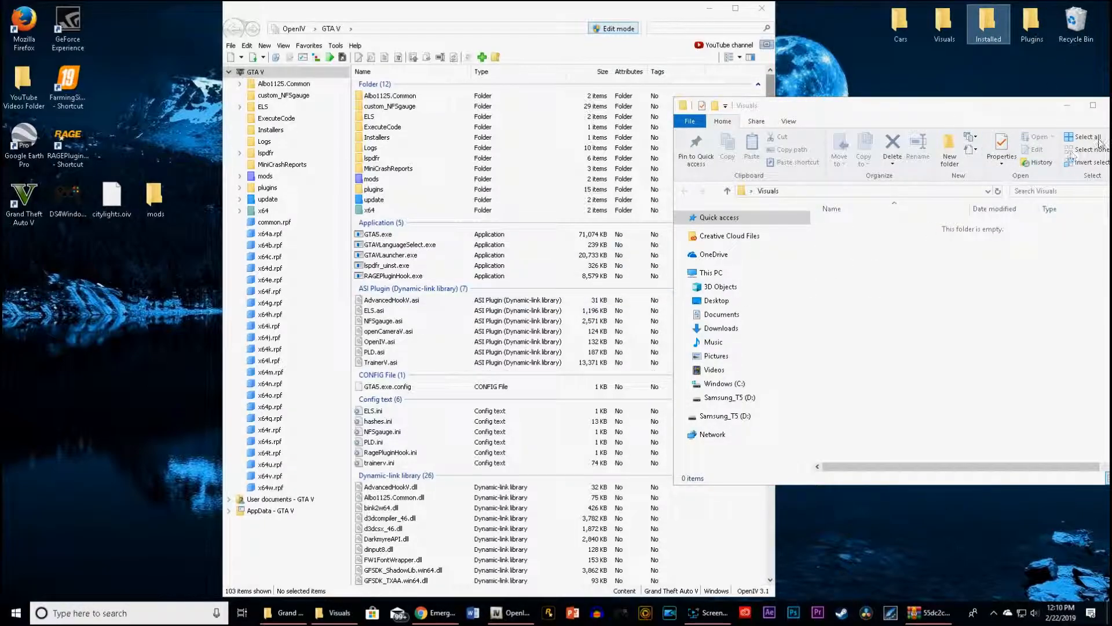
drag(1035, 107, 977, 112)
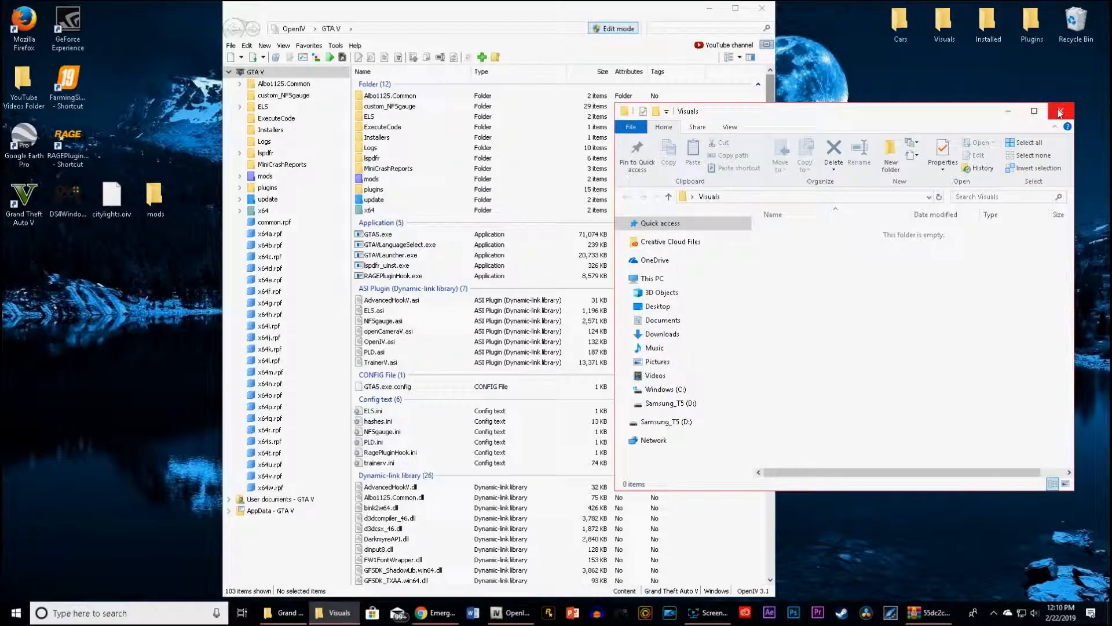
click(1060, 111)
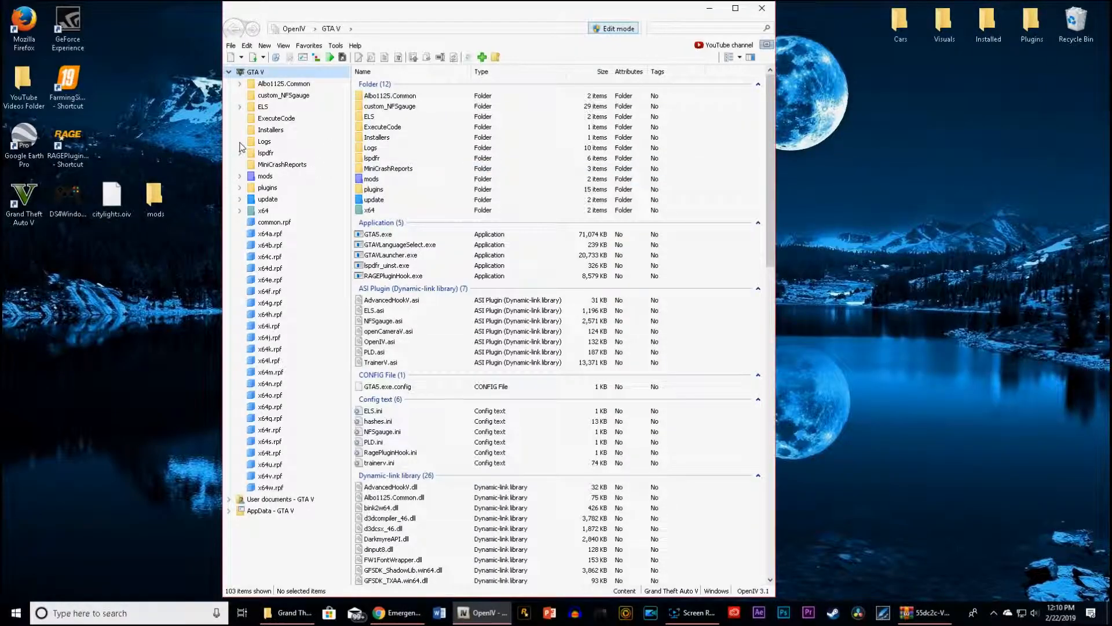
Install the desktop's citylights.oiv package into the "mods" folder with OpenIV's Package Installer
click(336, 46)
click(348, 125)
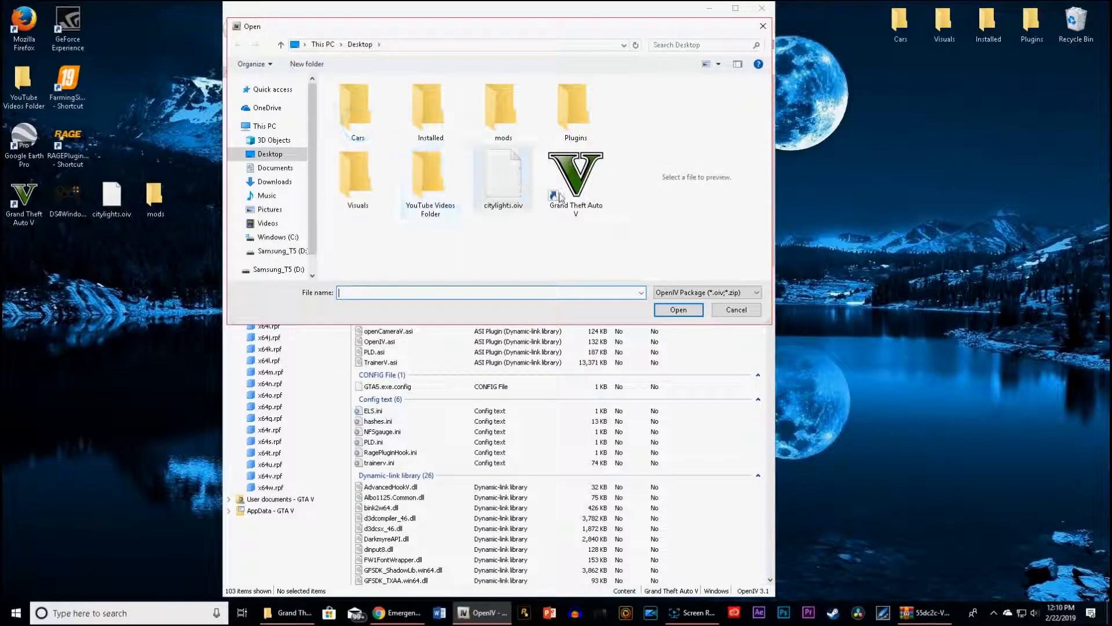
click(503, 186)
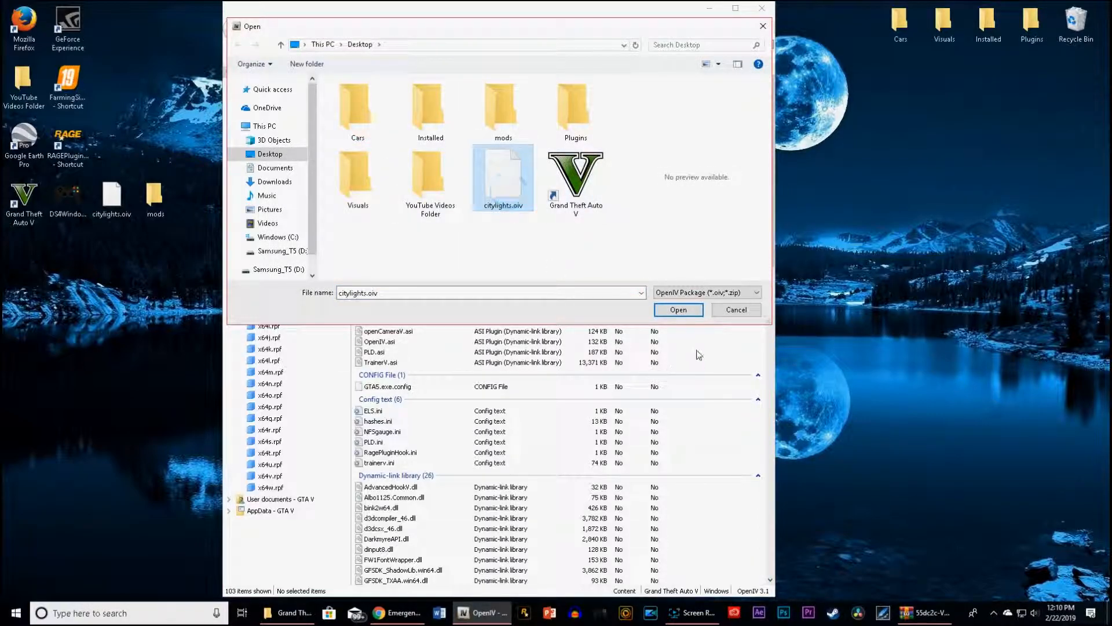
click(678, 309)
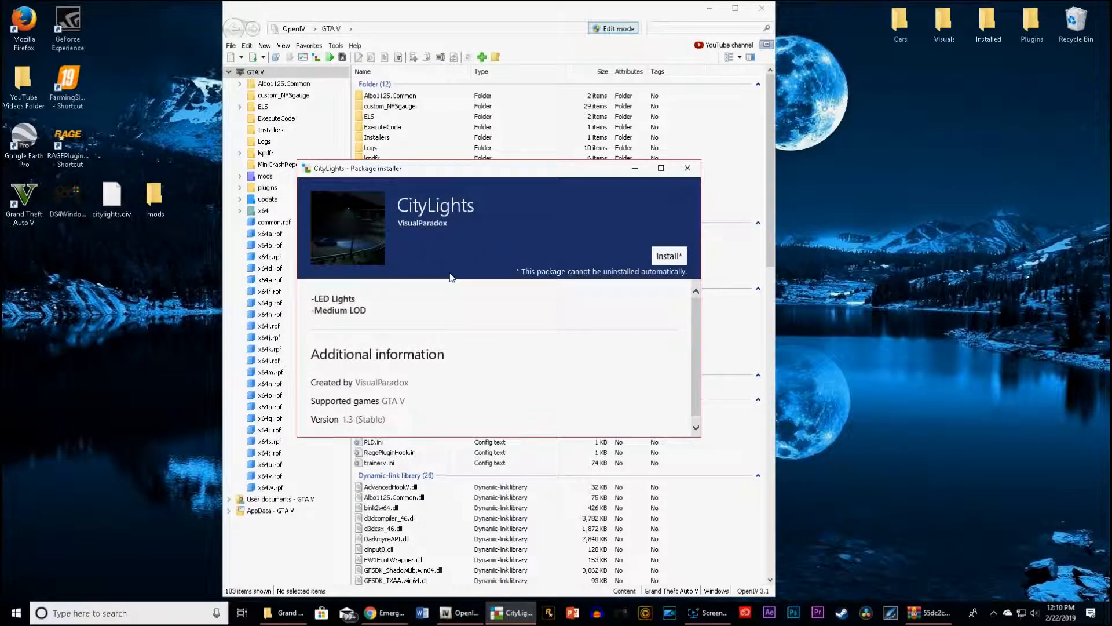
click(668, 256)
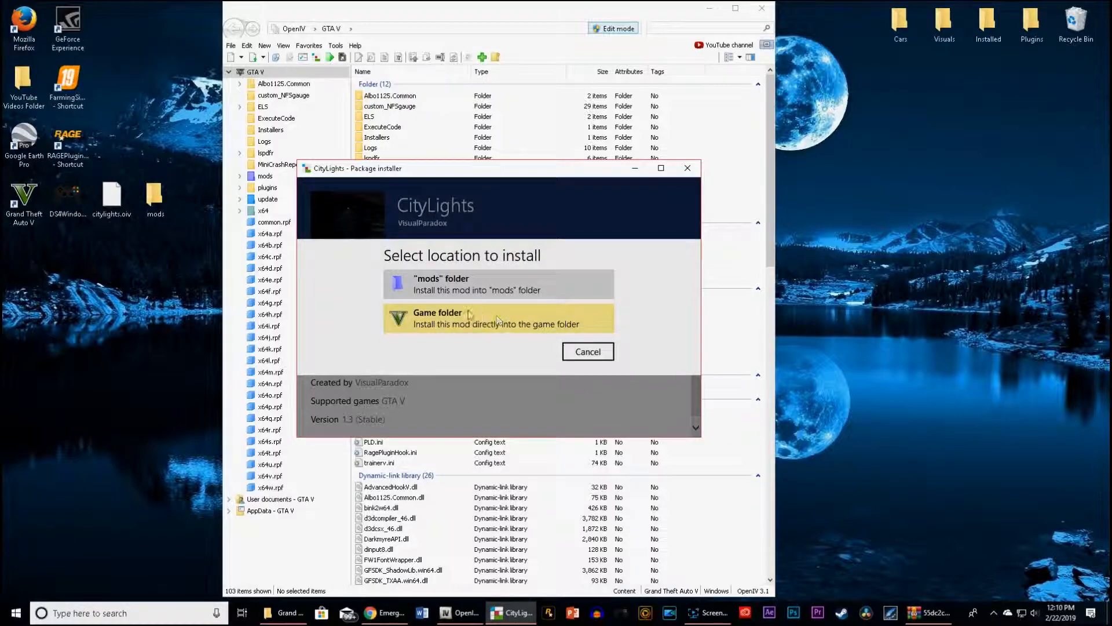
click(455, 319)
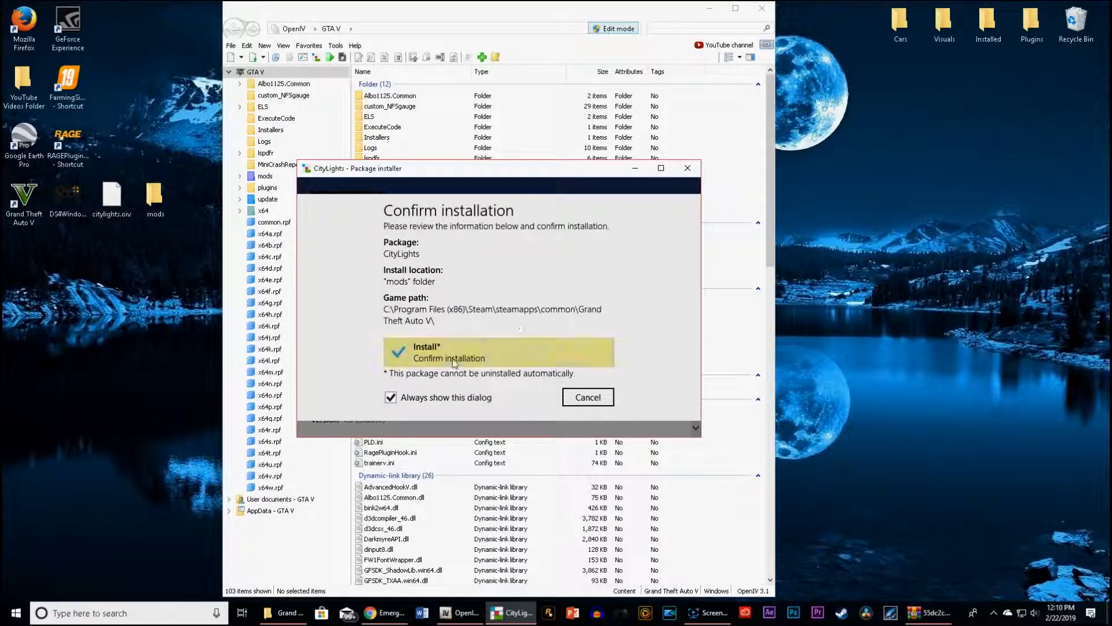
click(452, 364)
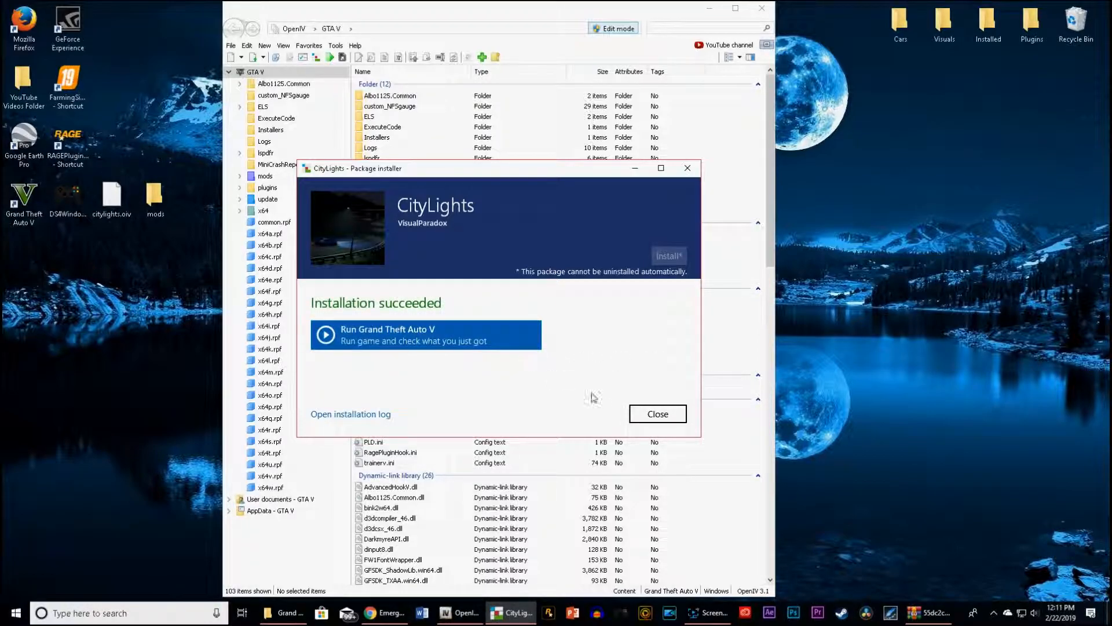
click(656, 413)
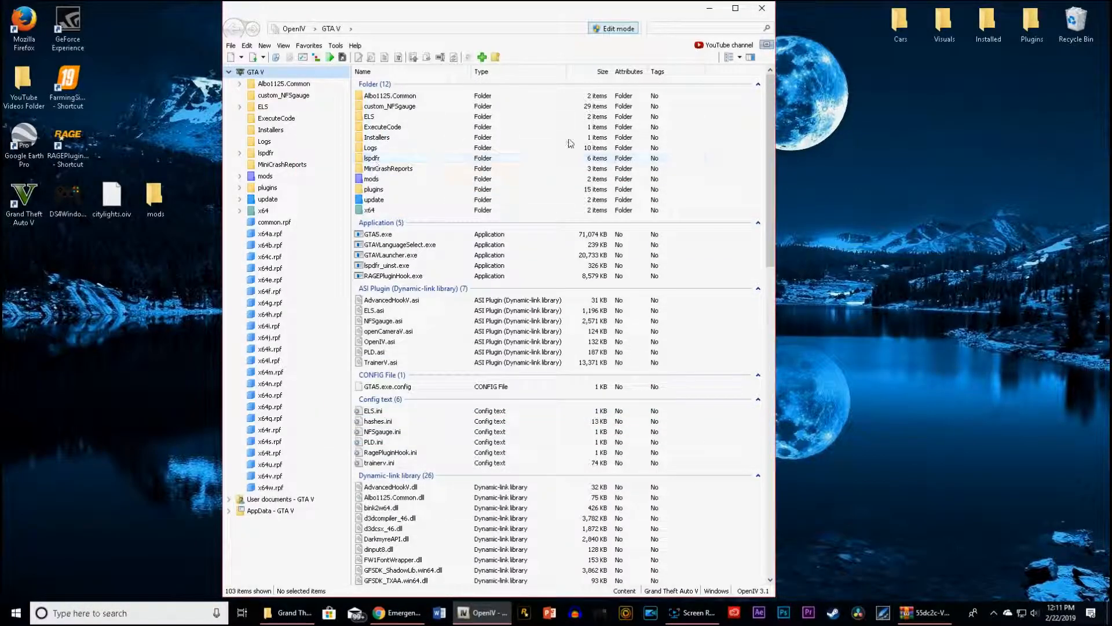
Tidy the desktop by clearing away citylights.oiv, placing the mods folder below the Recycle Bin, and closing or minimising the open windows
drag(112, 197, 1084, 82)
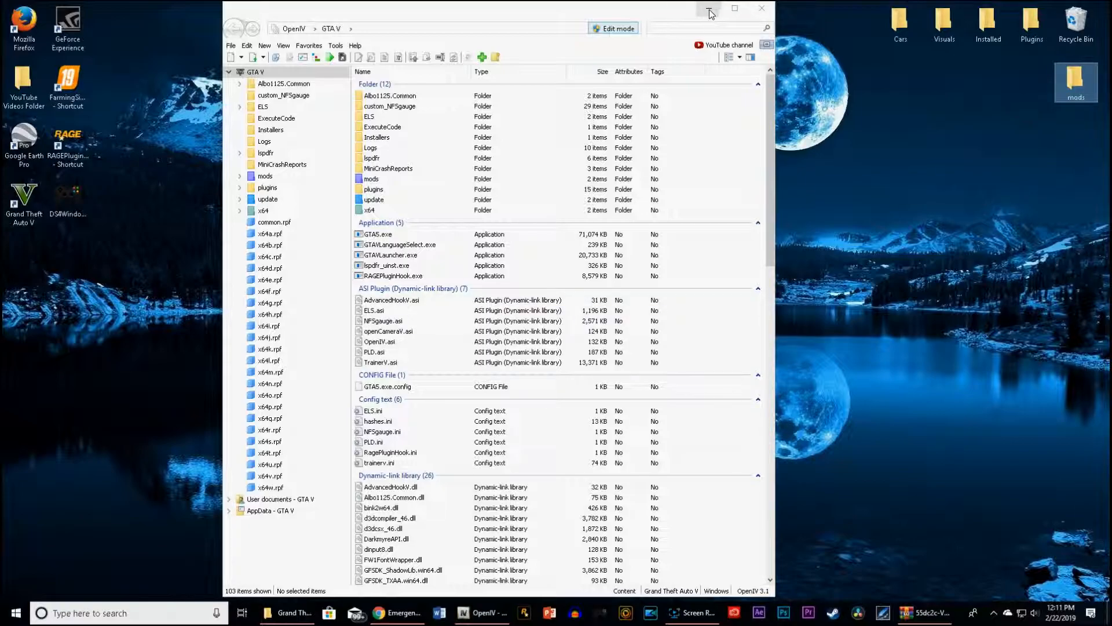
click(761, 8)
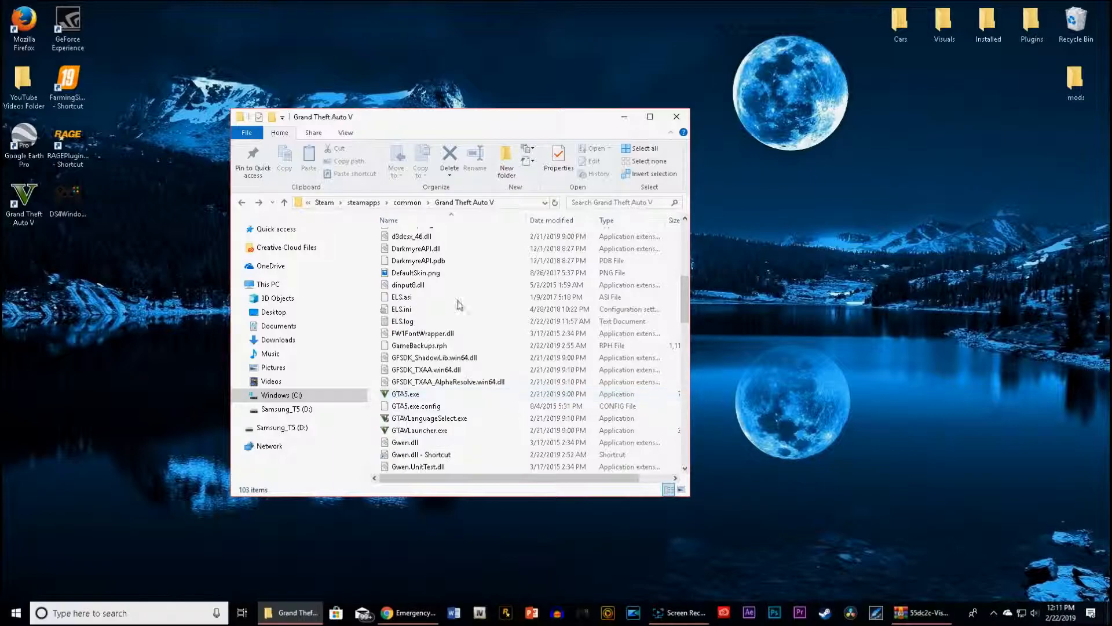
click(624, 118)
click(923, 612)
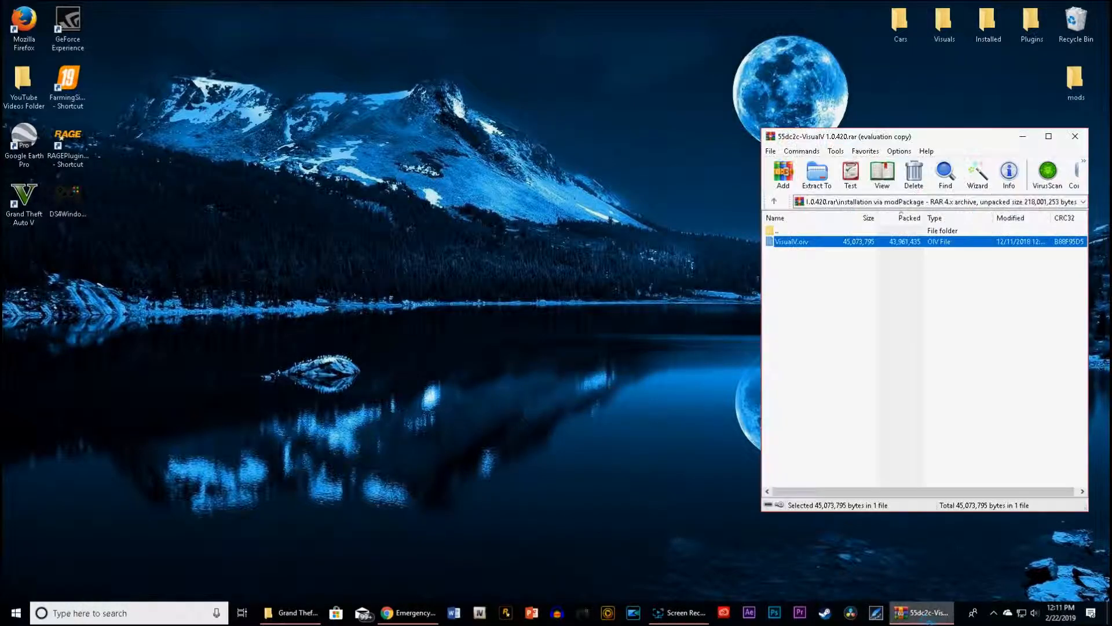
click(1081, 139)
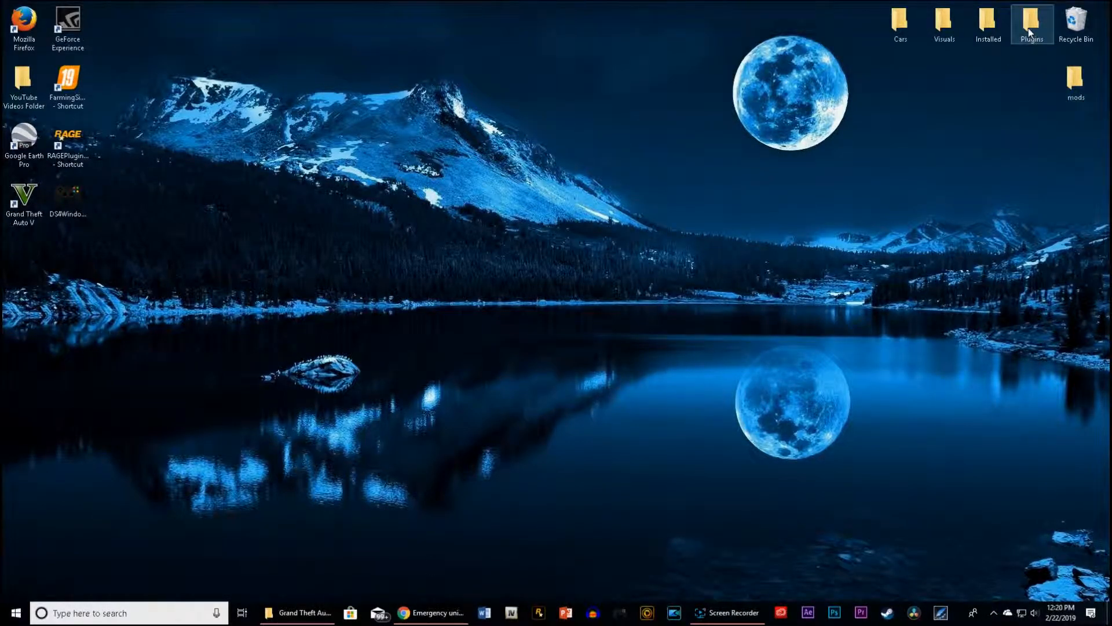
Check the contents of the desktop's Plugins folder and look through the files and folders in the Grand Theft Auto V game directory
double_click(1030, 26)
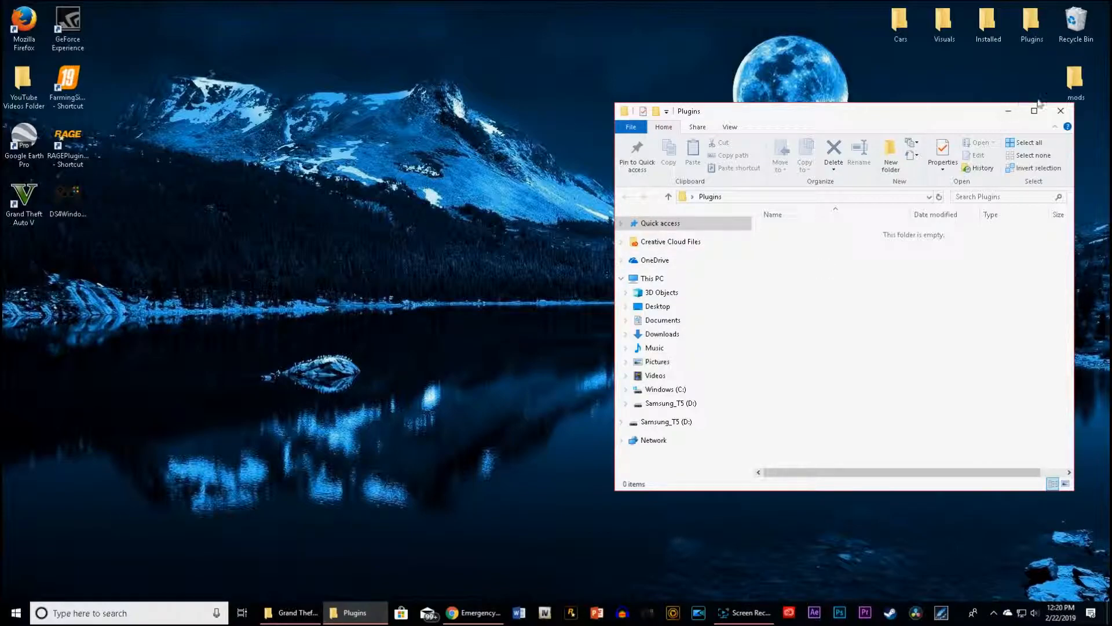
click(1059, 112)
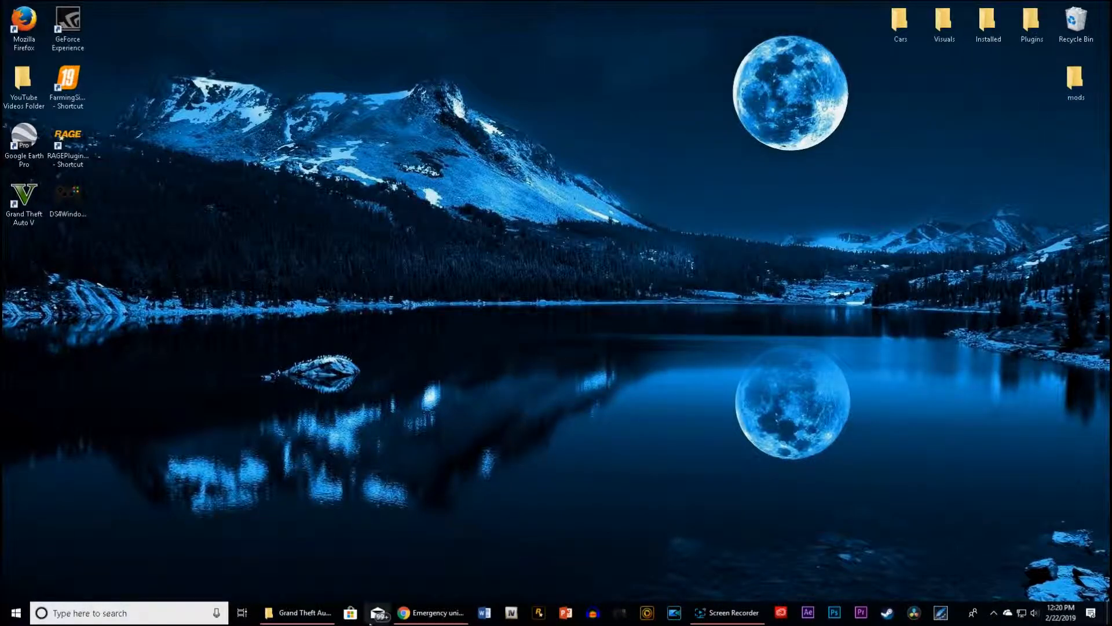
click(299, 612)
scroll(432, 359, up, 6)
scroll(432, 359, down, 15)
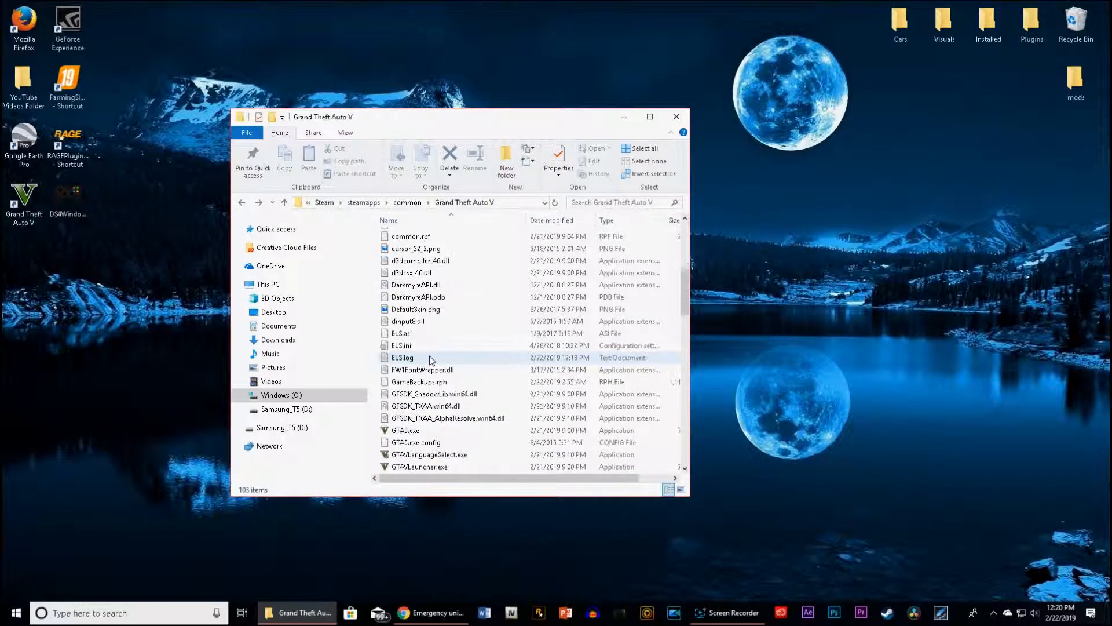
scroll(431, 361, down, 1)
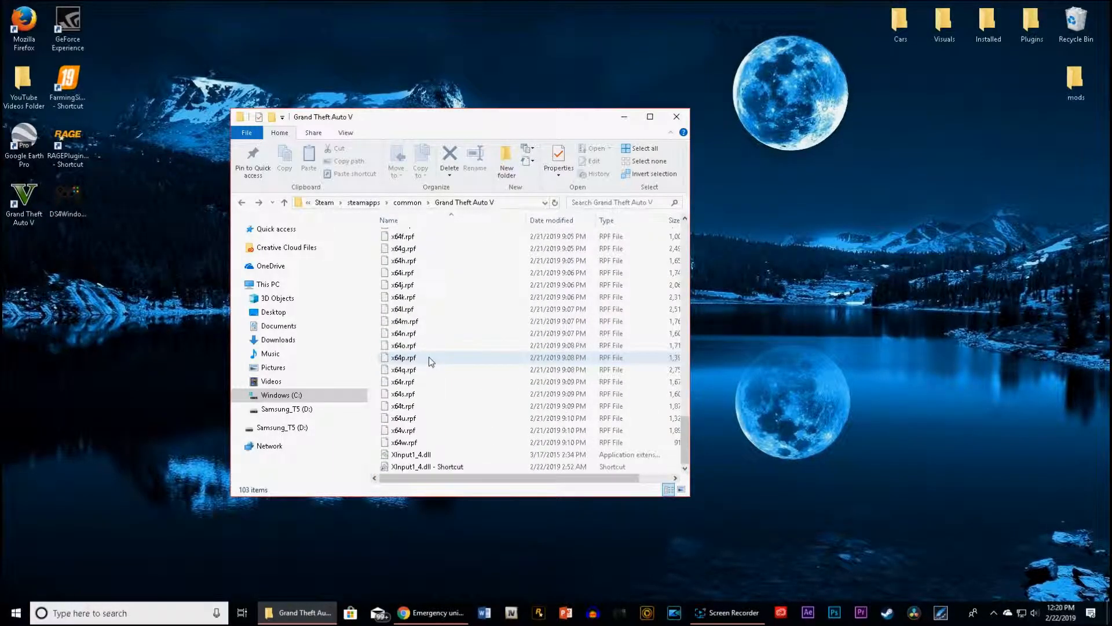
scroll(430, 362, up, 20)
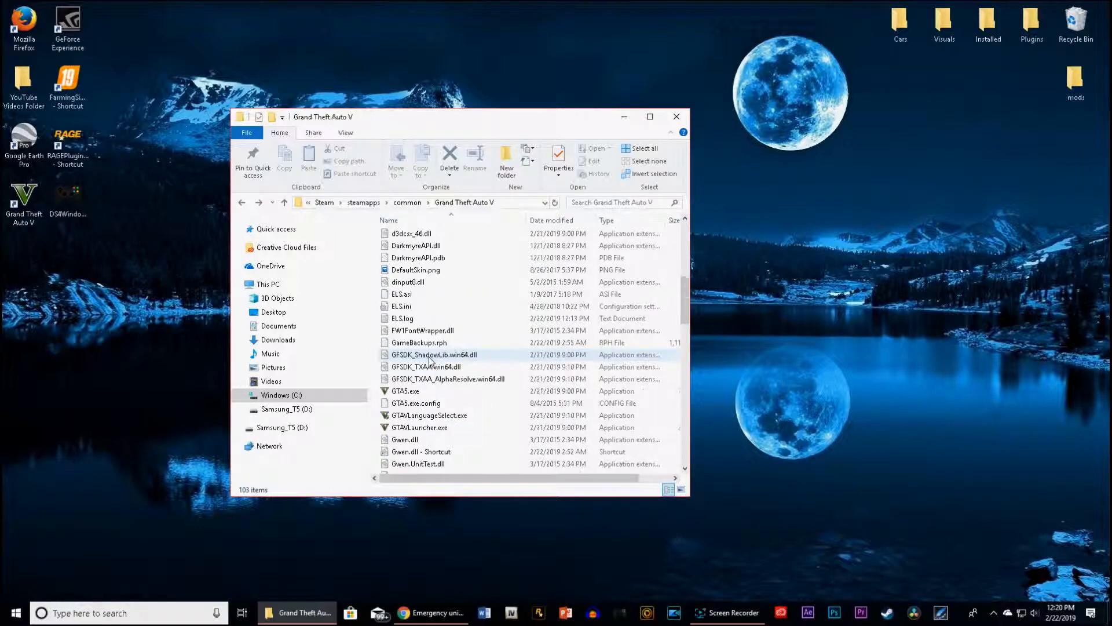
scroll(430, 361, up, 5)
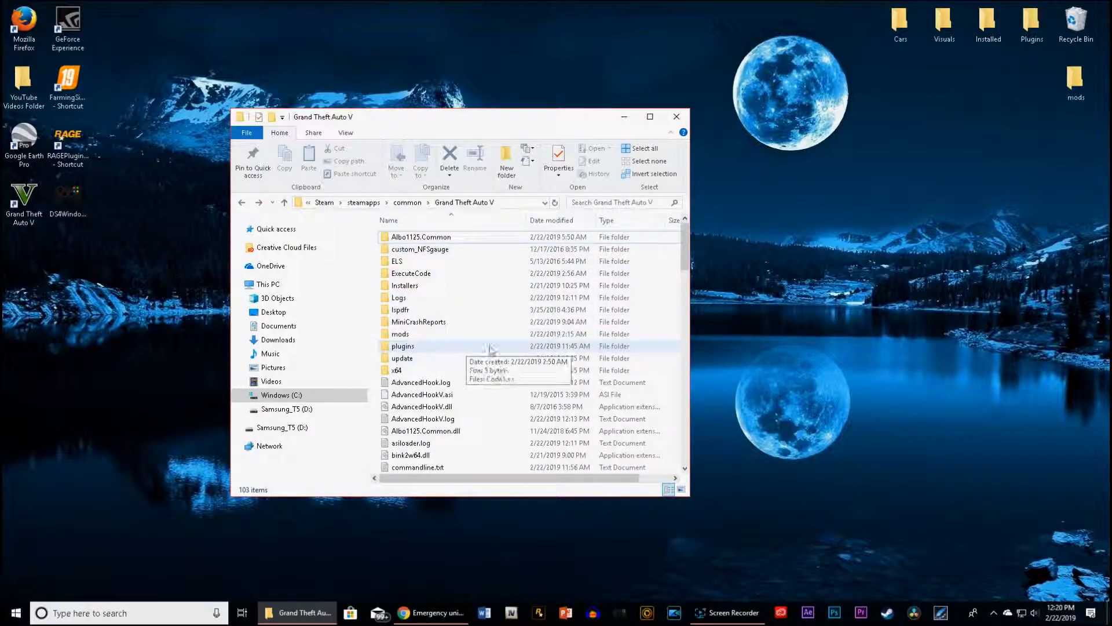
click(624, 117)
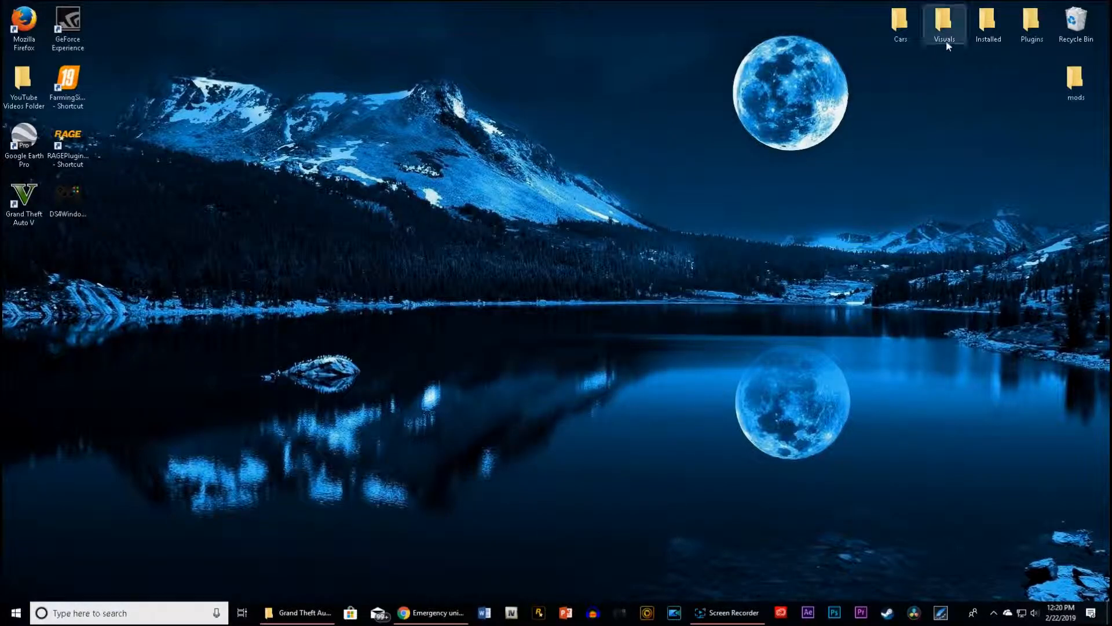
Open the Cars folder on the desktop and look over its police and sheriff vehicle archives
double_click(900, 23)
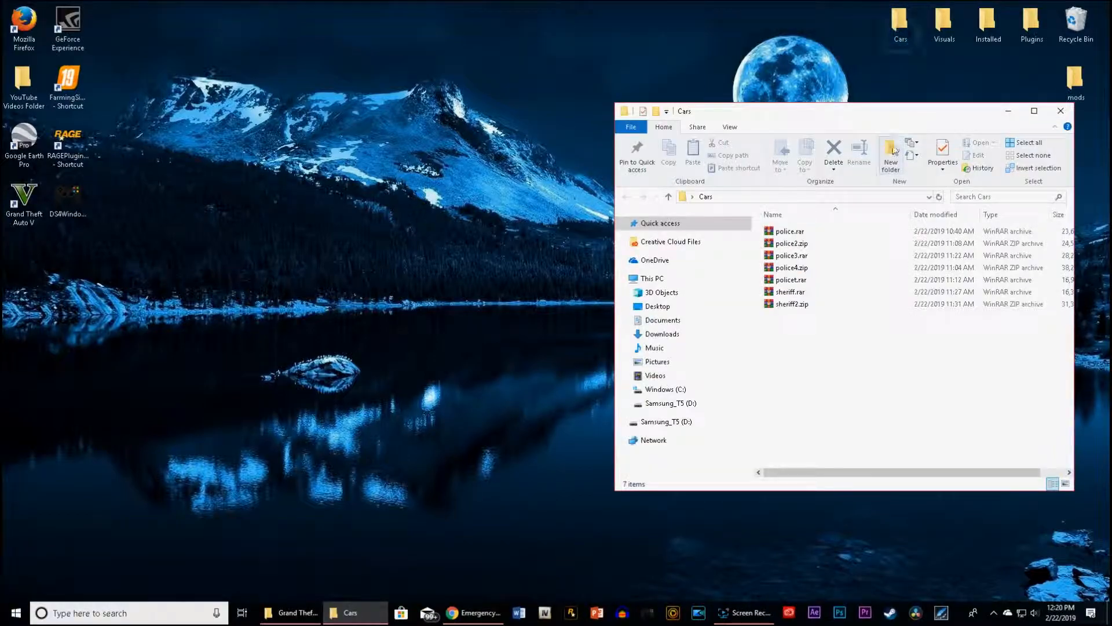
drag(807, 330, 851, 318)
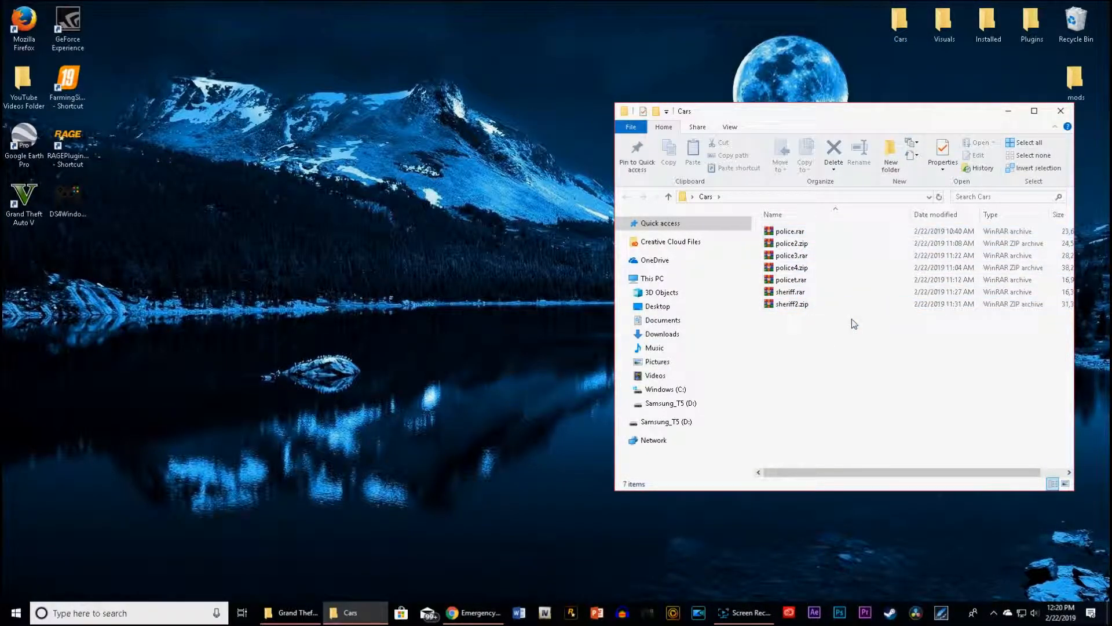